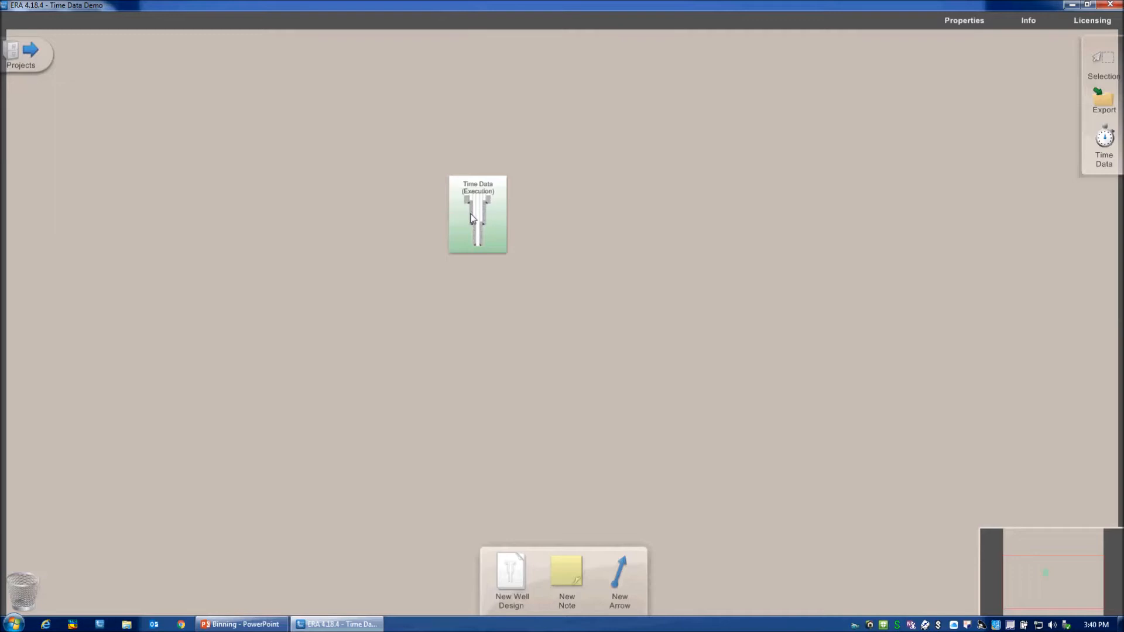
View the project-level Time Data window, close it, and look at the actions available for the Time Data (Execution) well design.
left_click(1106, 147)
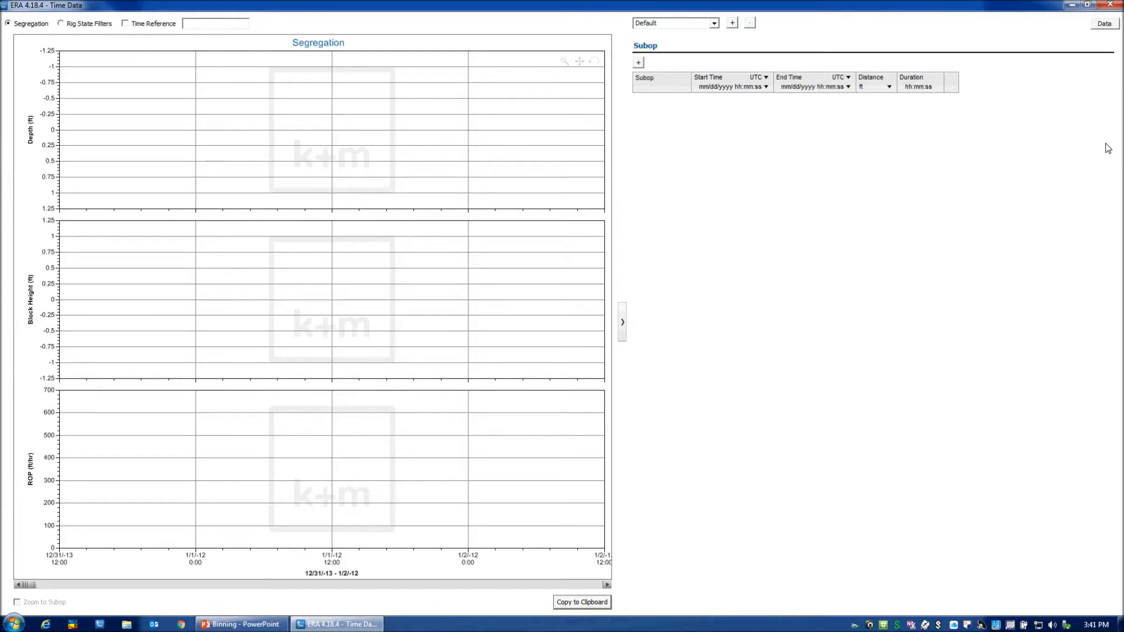
left_click(1111, 5)
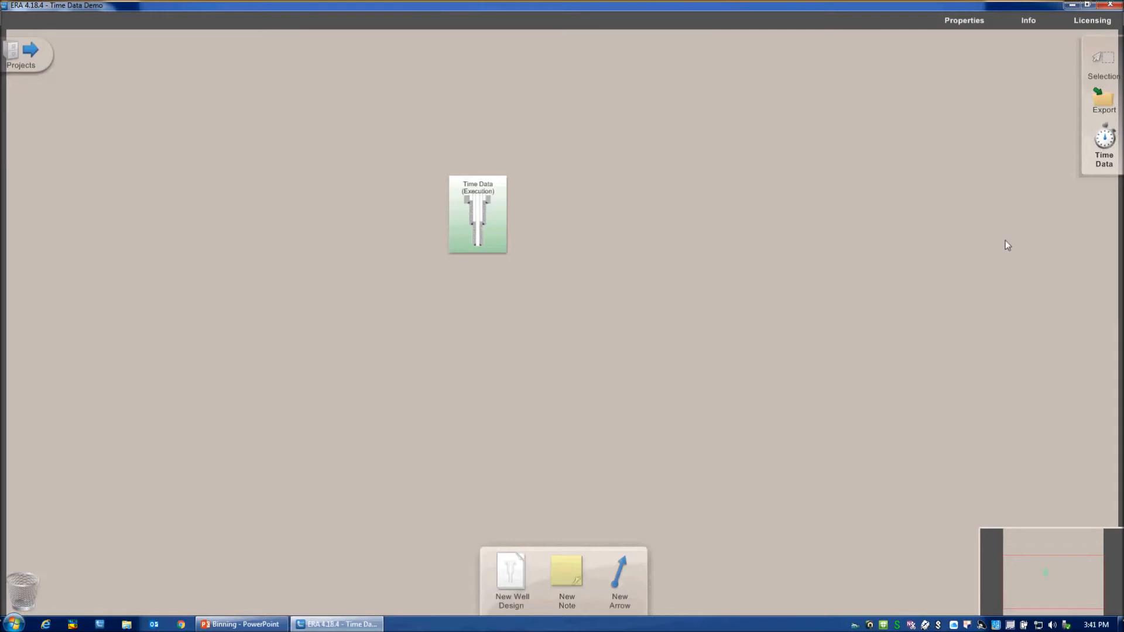
right_click(481, 198)
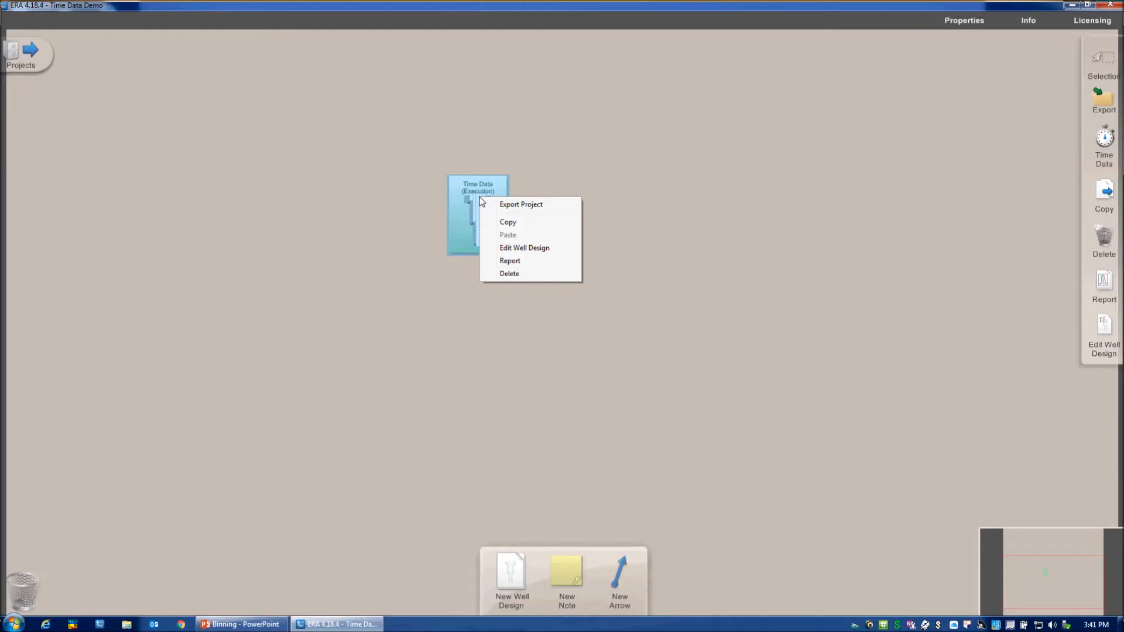
left_click(433, 287)
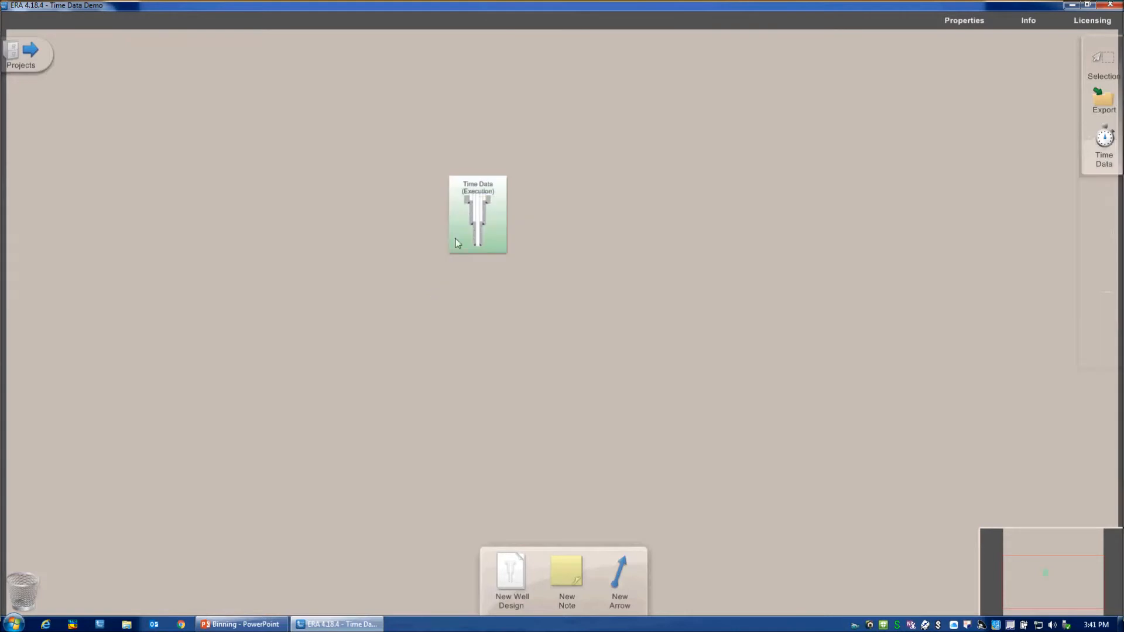
Open the Time Data (Execution) well design and go to the ExeDrill subop of 8¾" Hole Run 1.
left_click(475, 211)
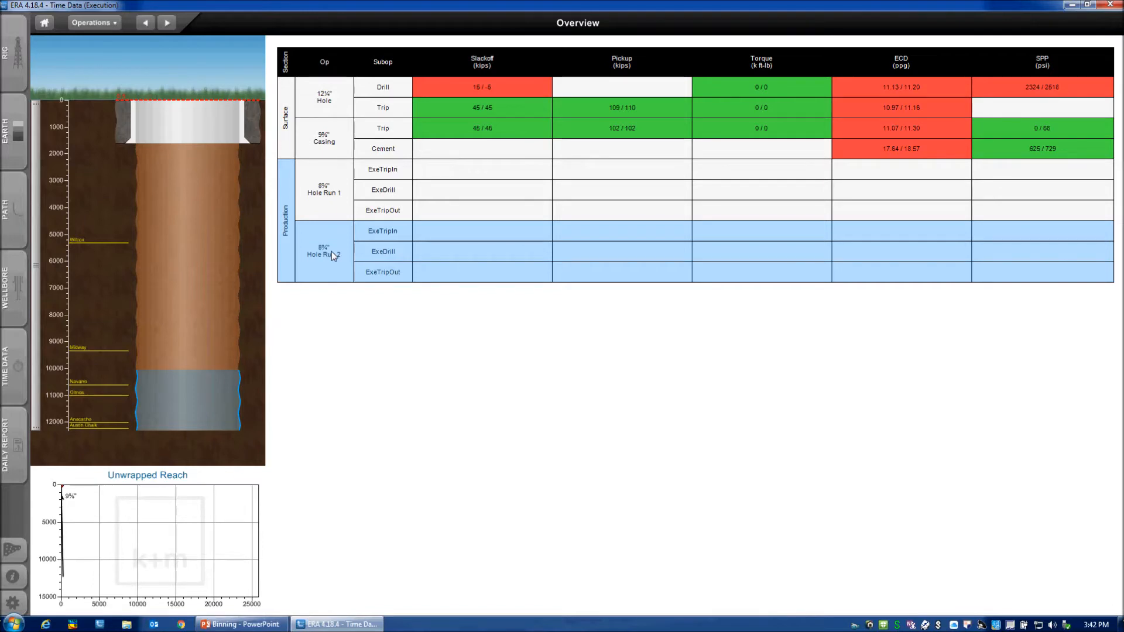
left_click(381, 188)
left_click(381, 189)
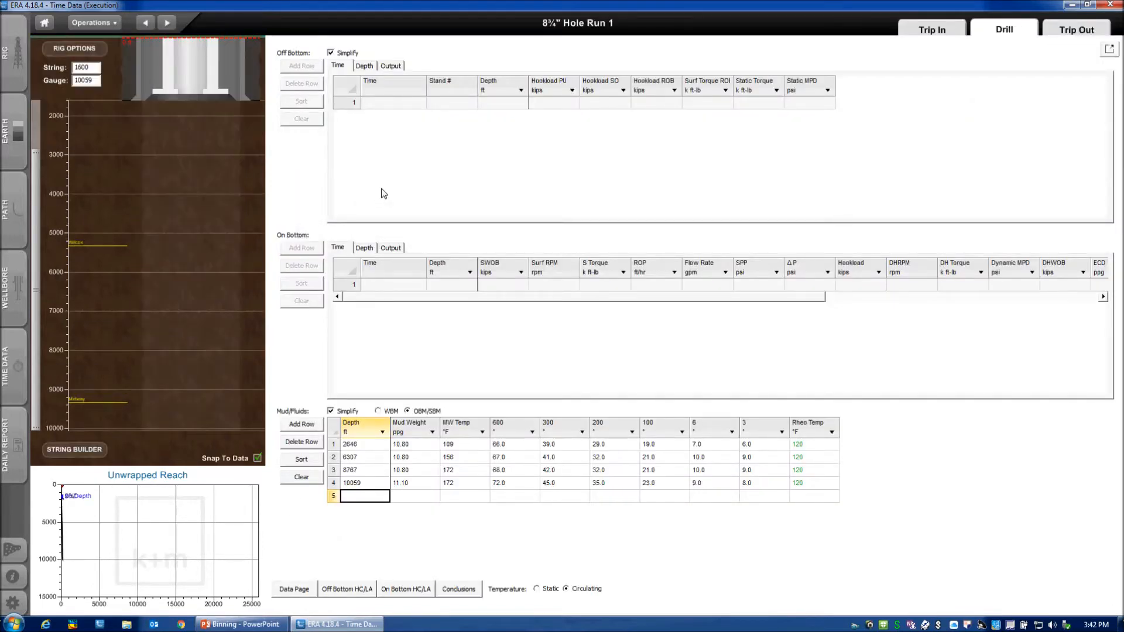
Compare the Depth and Time tables for both the Off Bottom and On Bottom drilling data.
left_click(364, 65)
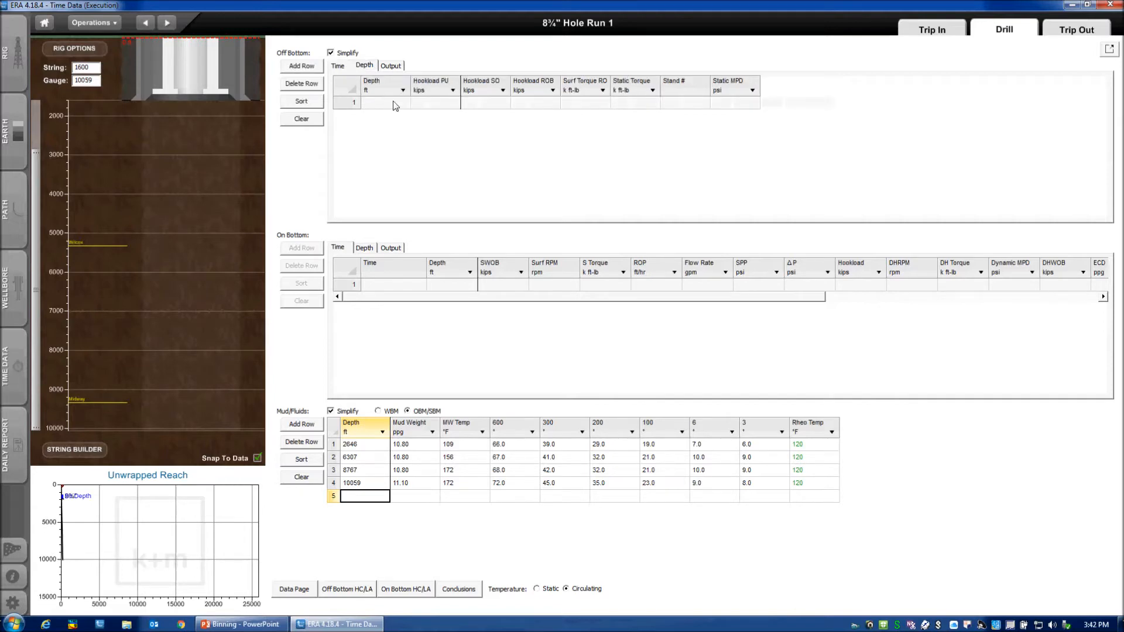
left_click(364, 248)
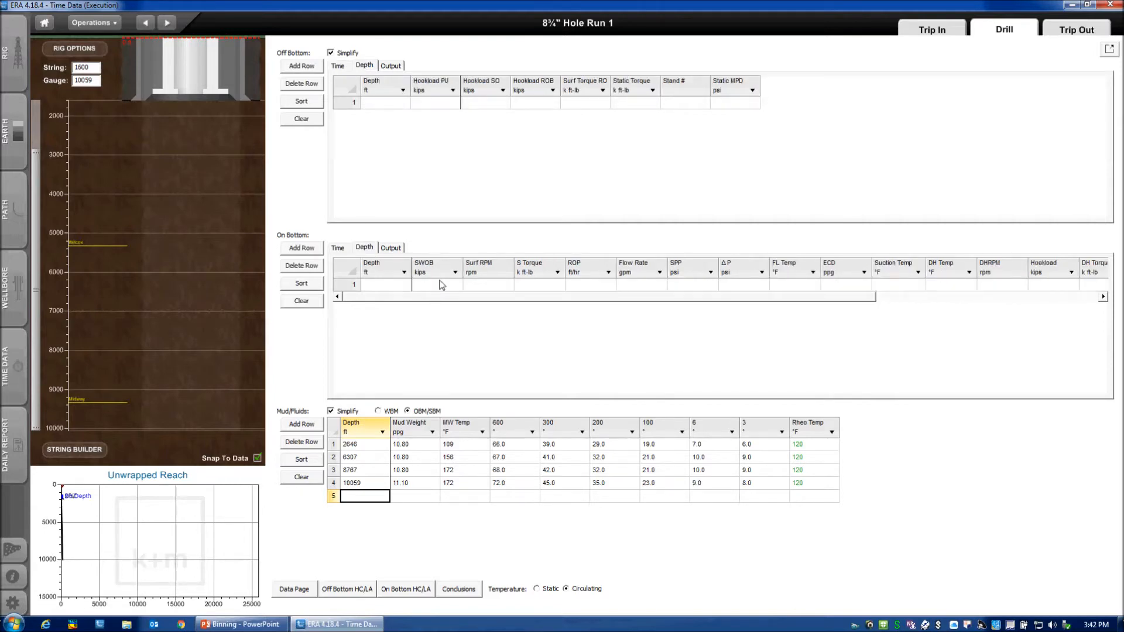
left_click(342, 247)
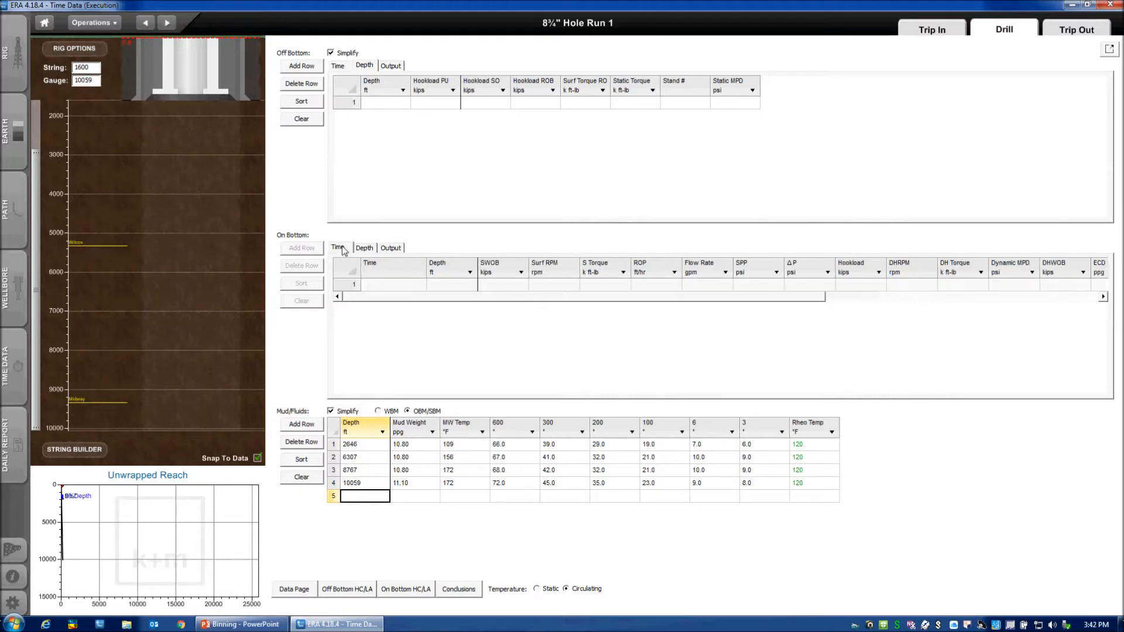
left_click(339, 68)
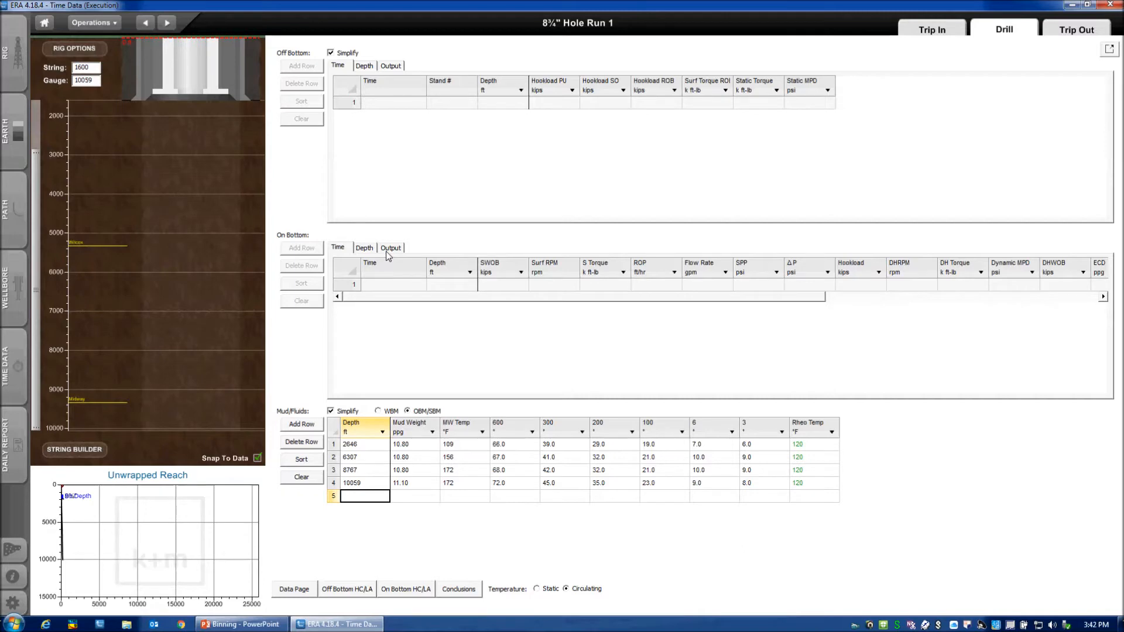
Return to the overview, open the well's time data, and add a new data set named "Data for Well #1".
left_click(45, 23)
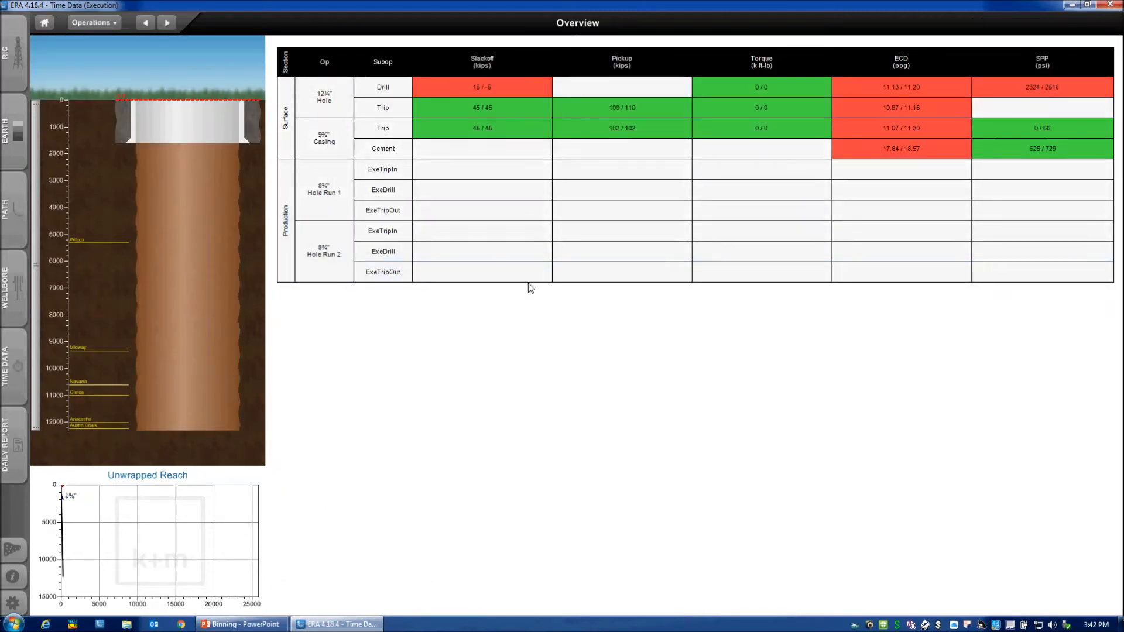
left_click(10, 370)
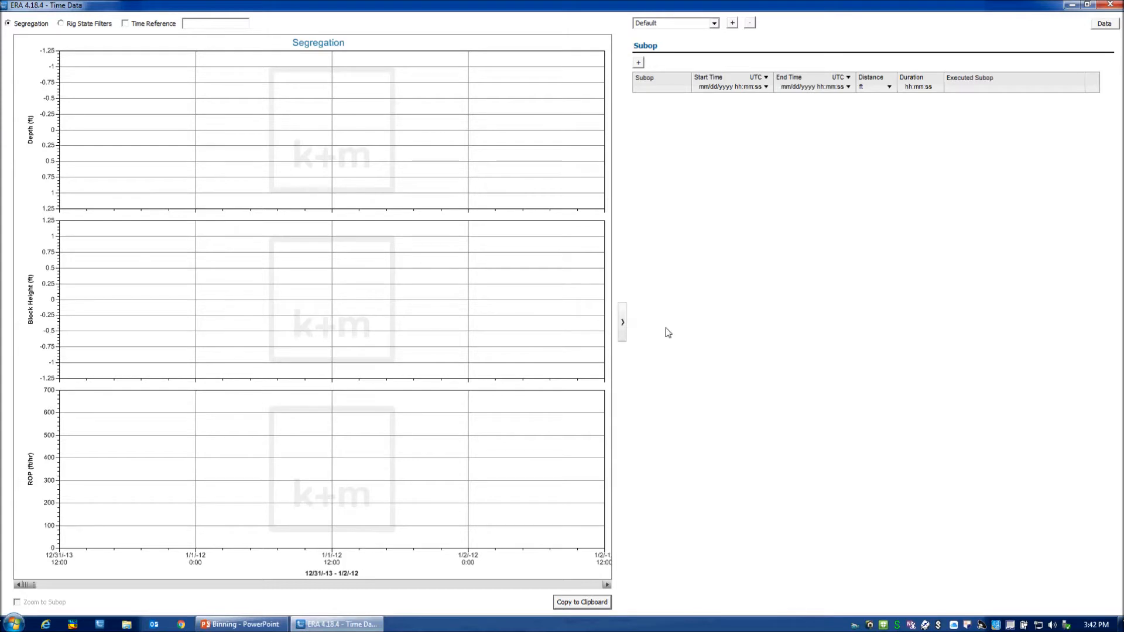
left_click(732, 23)
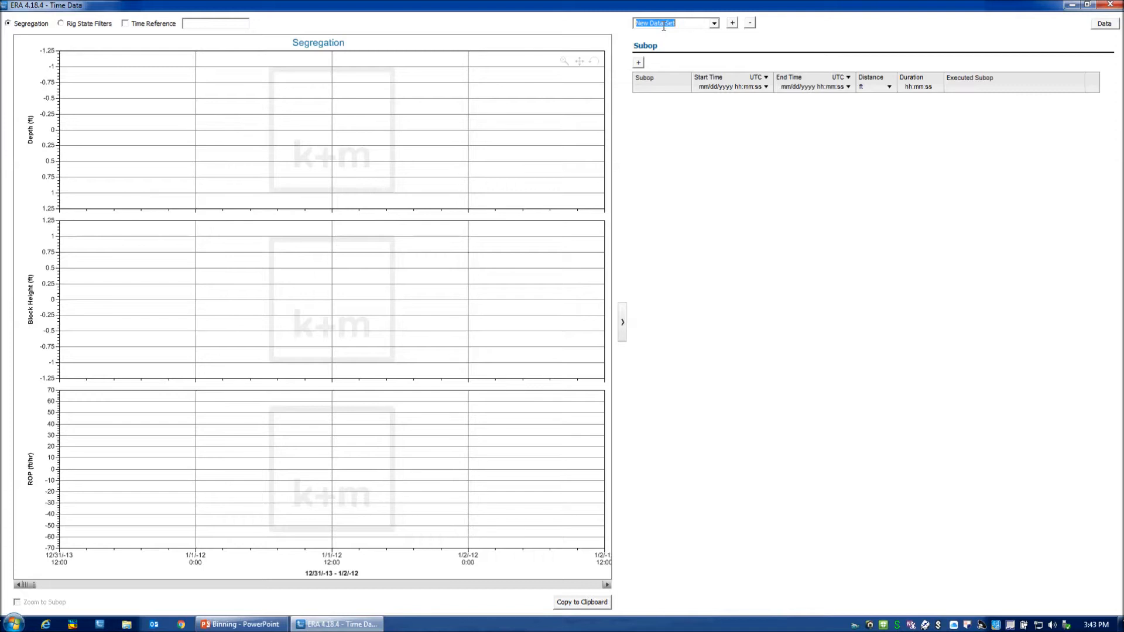
type("We")
key("BackSpace")
key("BackSpace")
type("Data for Well #1")
key("Return")
Load the "Time Data1" CSV file from the Desktop for import into the Data for Well #1 data set.
left_click(1105, 27)
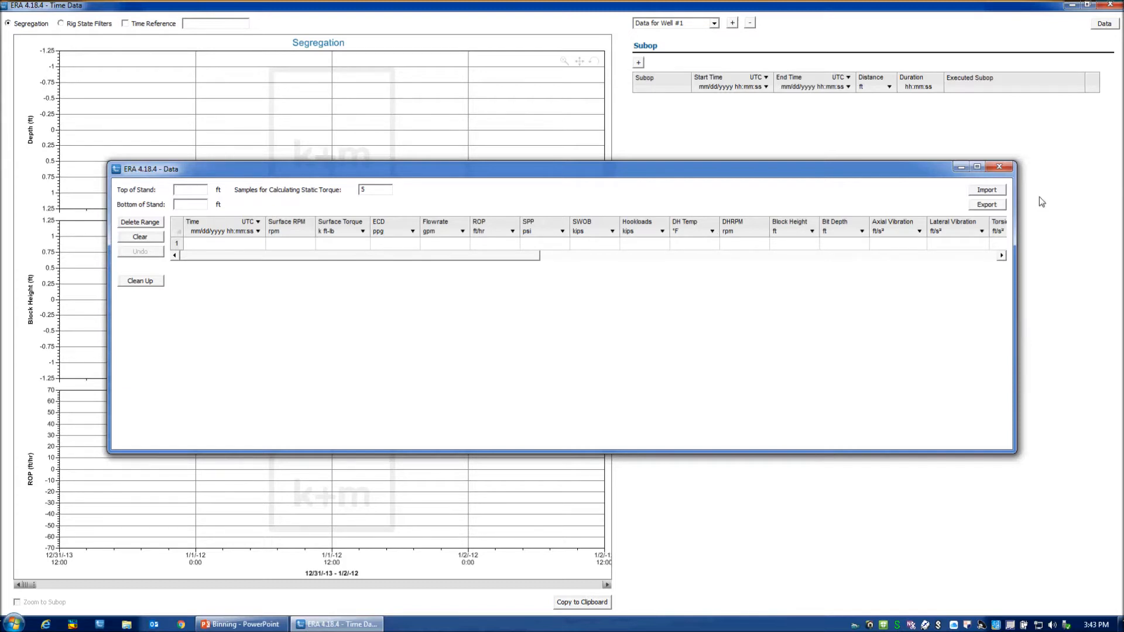
left_click(995, 194)
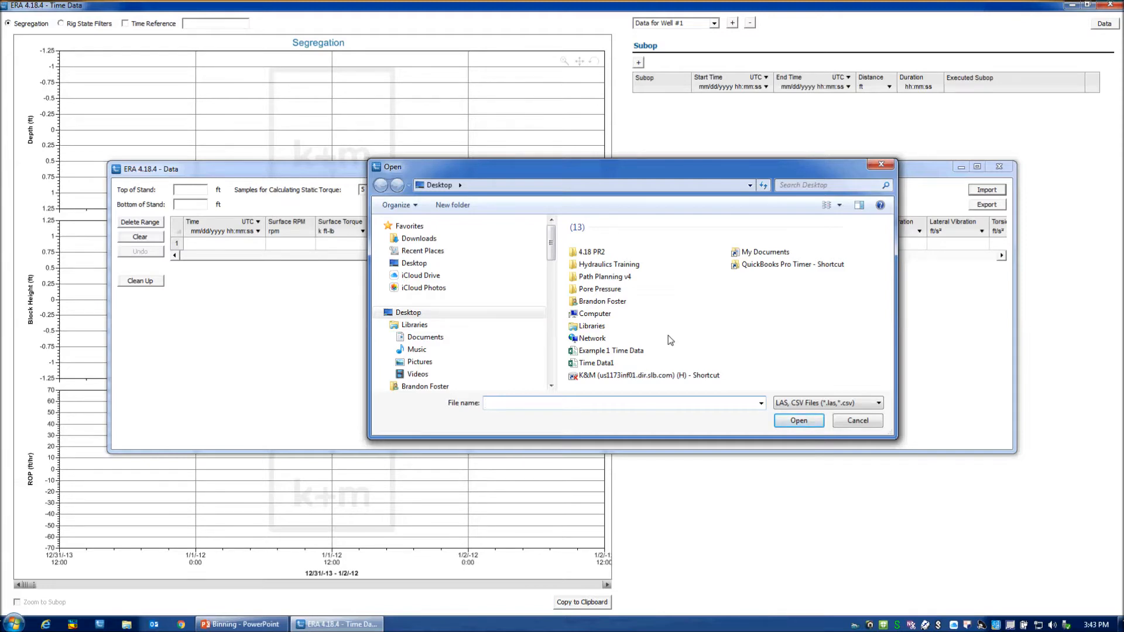
left_click(613, 363)
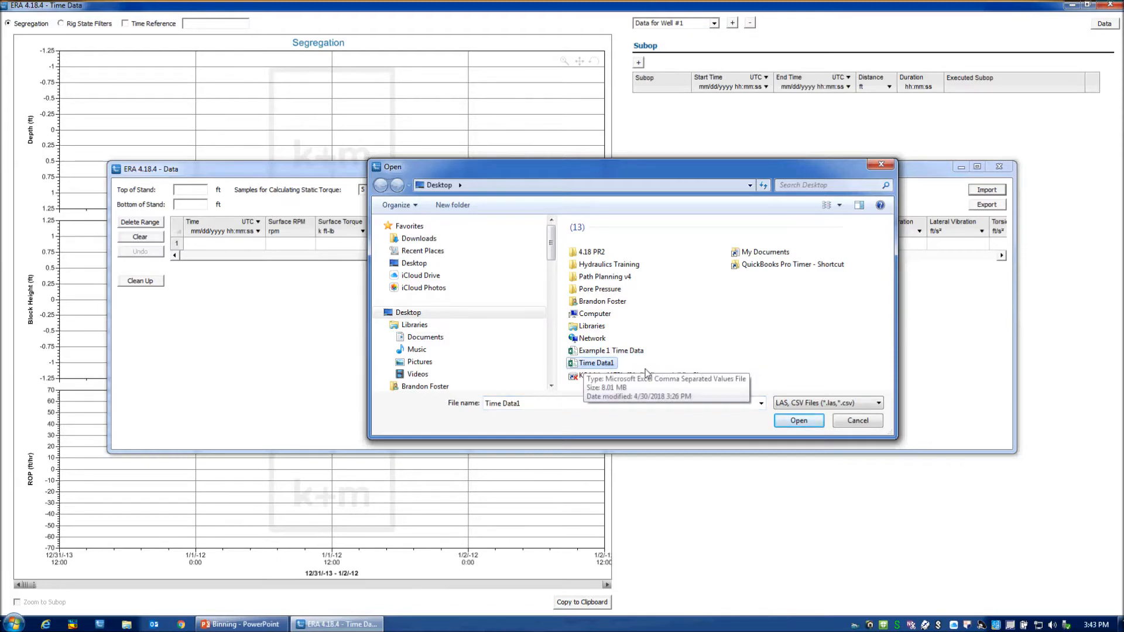
left_click(803, 415)
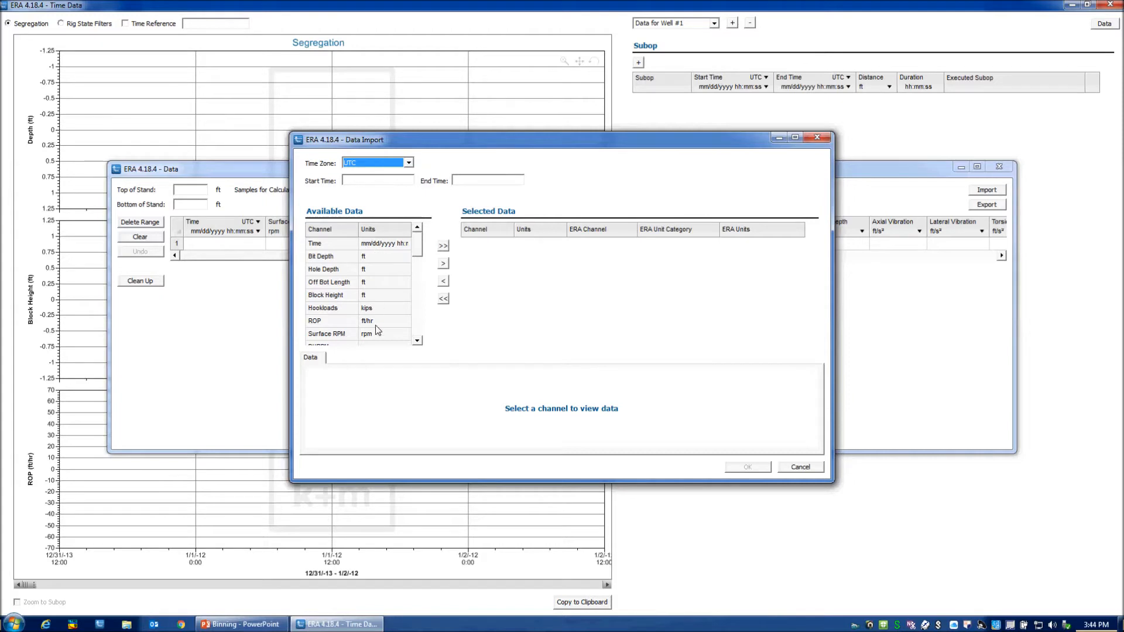
Add all available channels to the selected import data and check the ERA channel mapping of Hookloads.
left_click(444, 246)
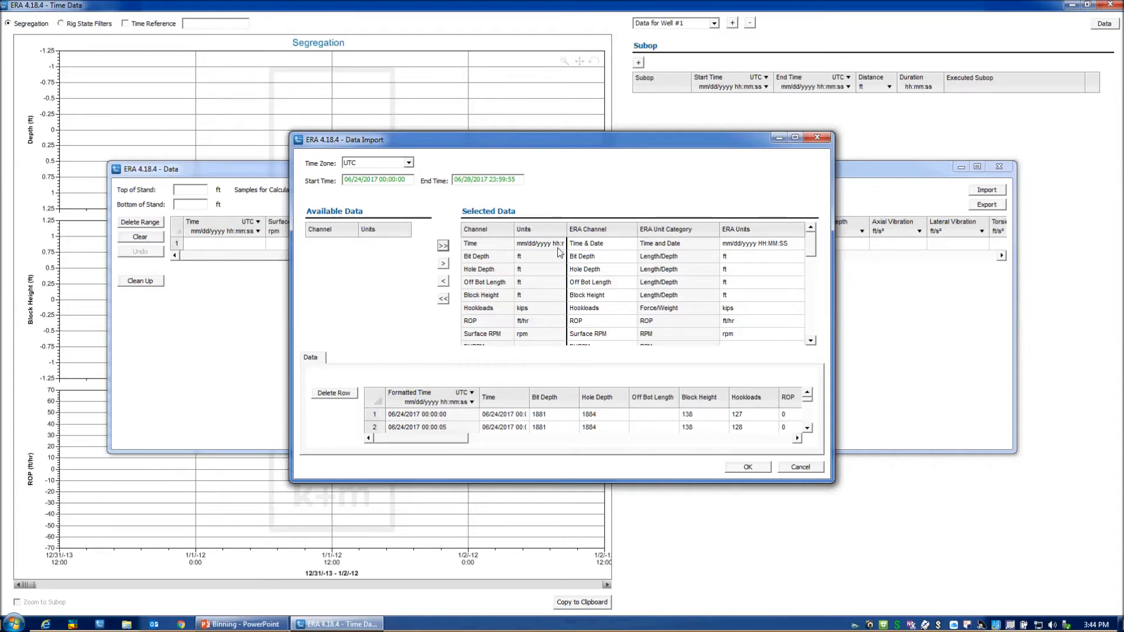
scroll(818, 249, "down", 3)
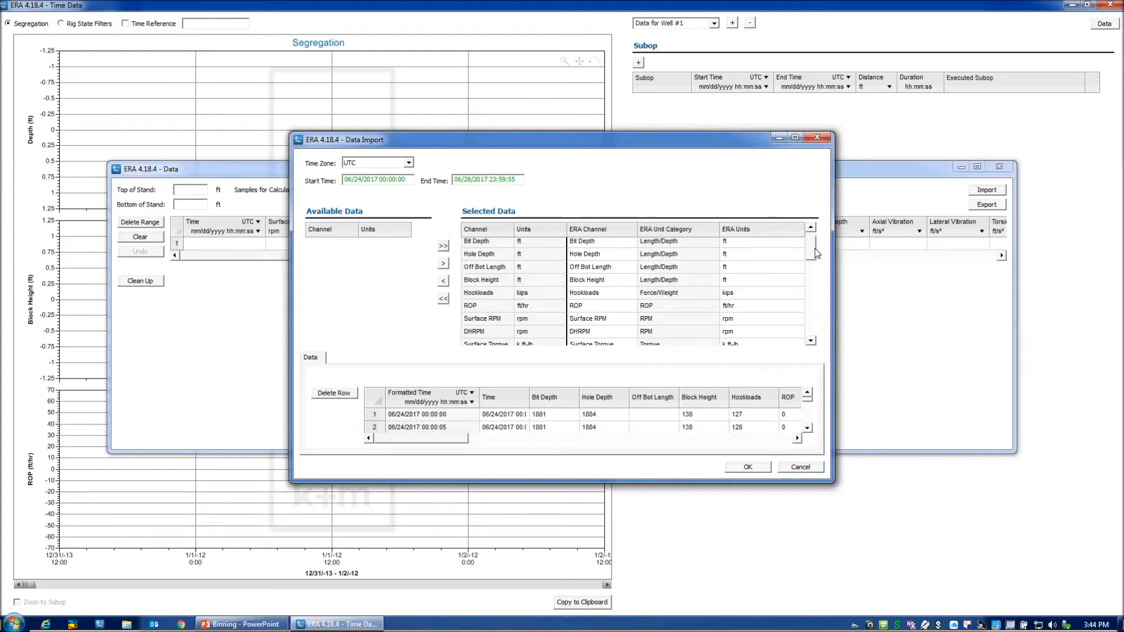
left_click(481, 273)
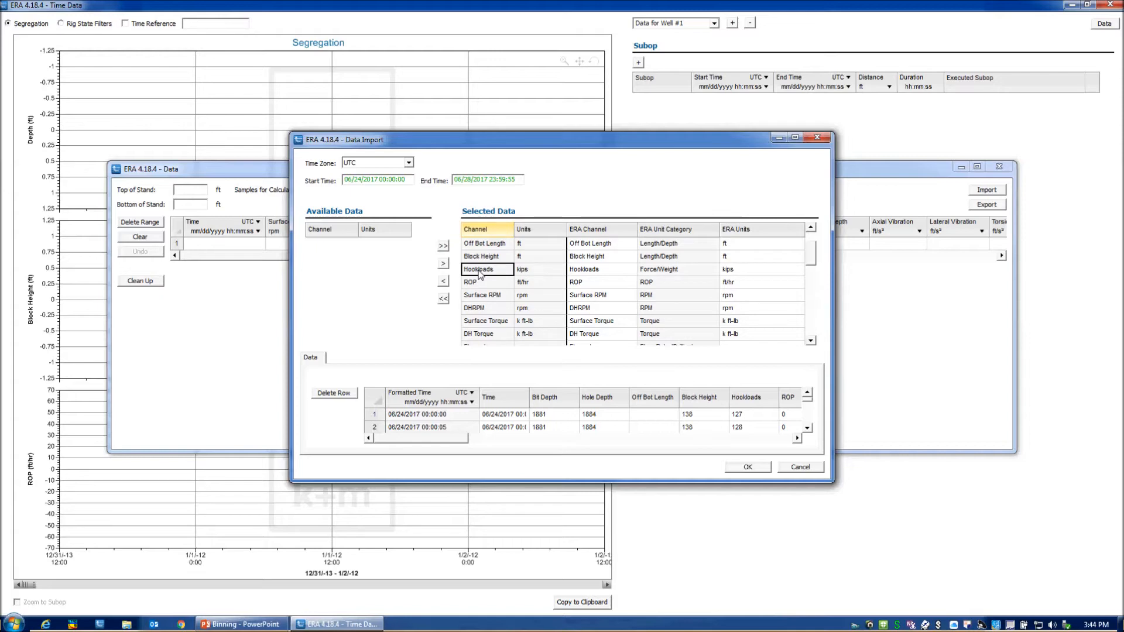
left_click(587, 271)
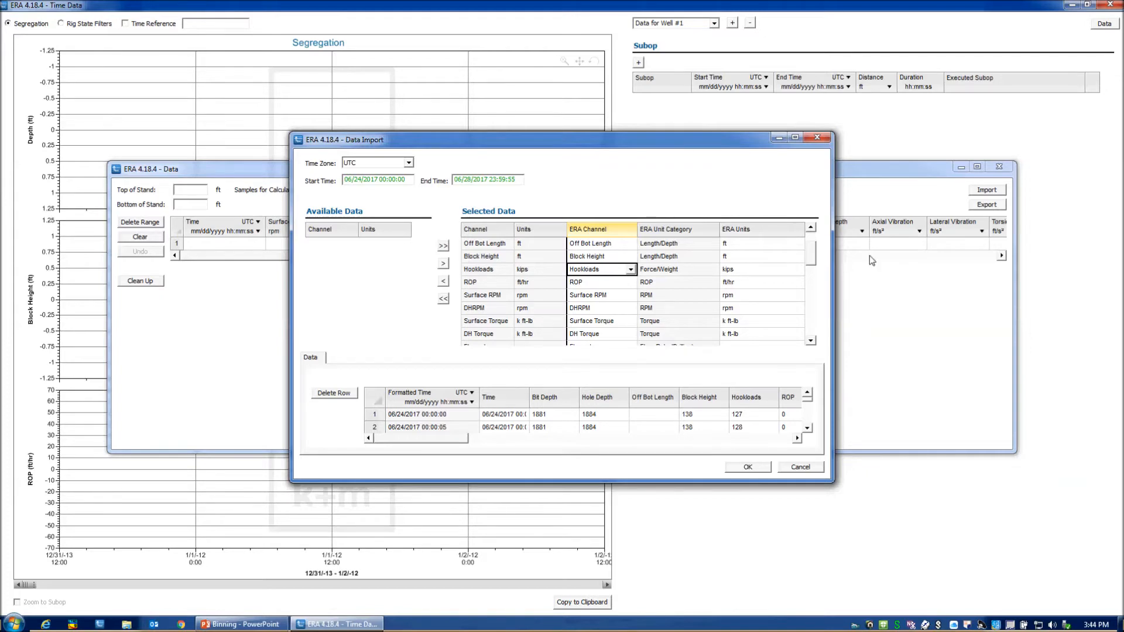
Remove the unmapped Block Velocity and Block Acceleration channels from the selected data and complete the import.
left_click_drag(811, 252, 822, 328)
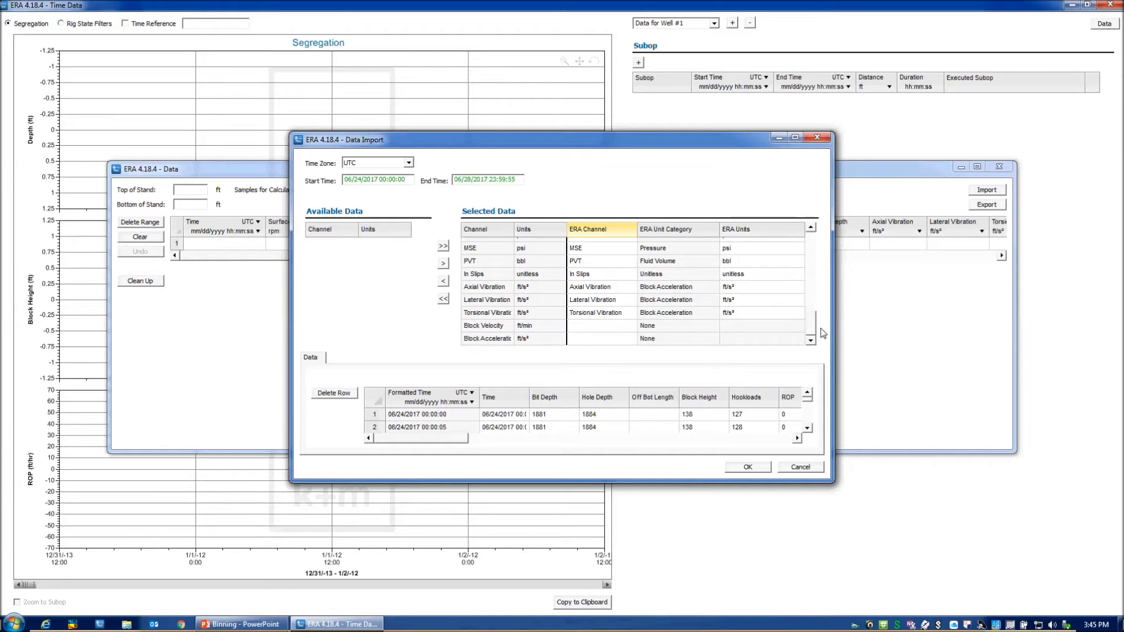
left_click(483, 327)
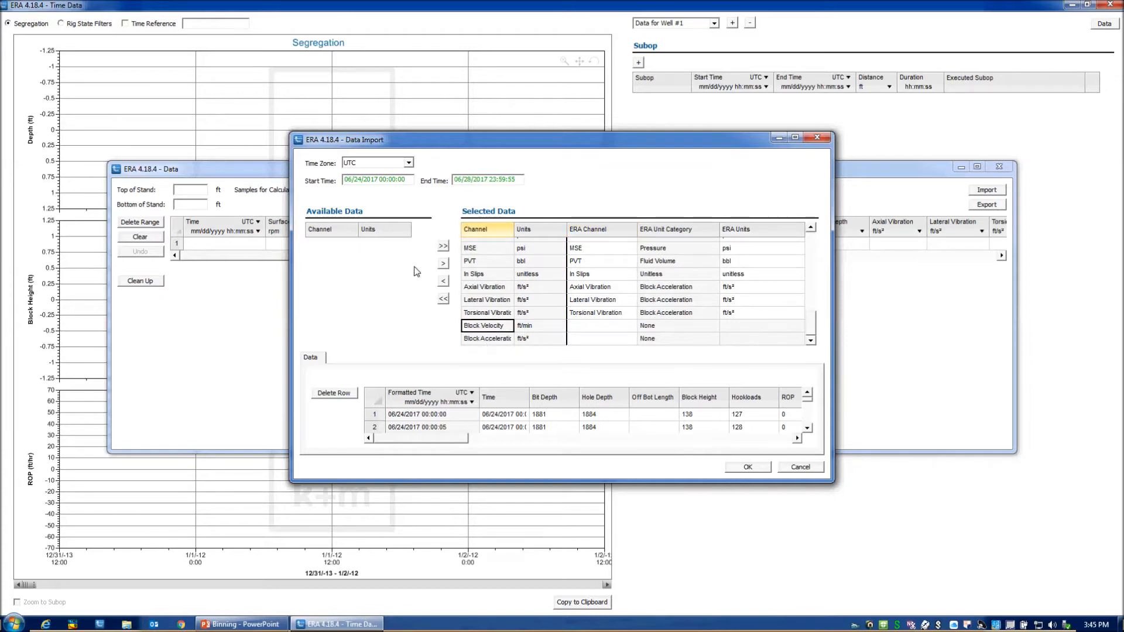
left_click(443, 282)
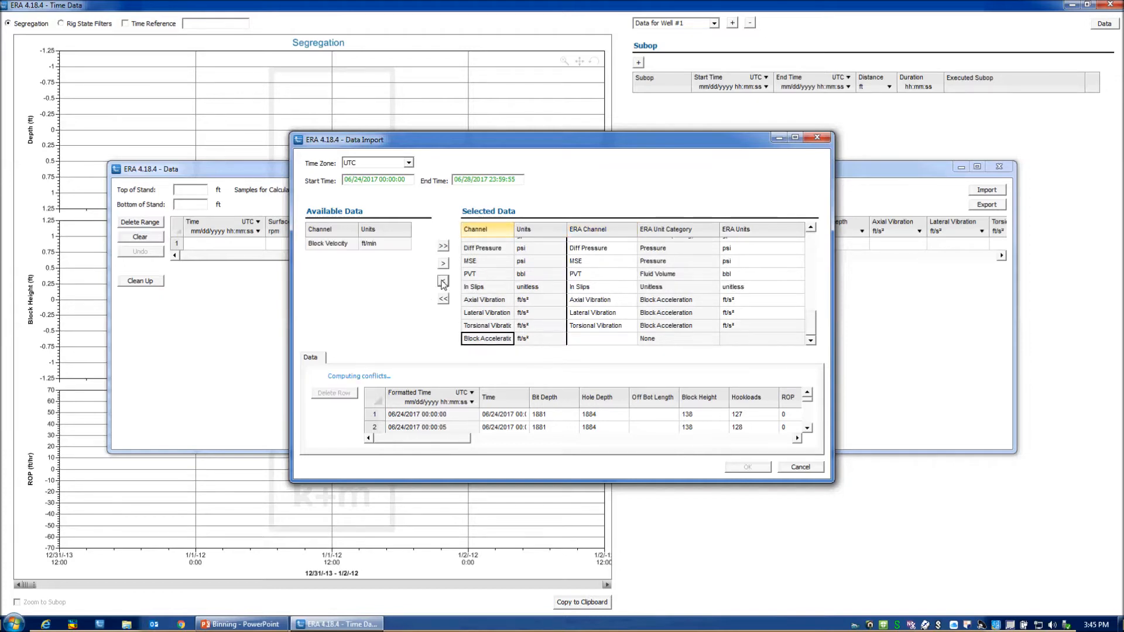
left_click(443, 281)
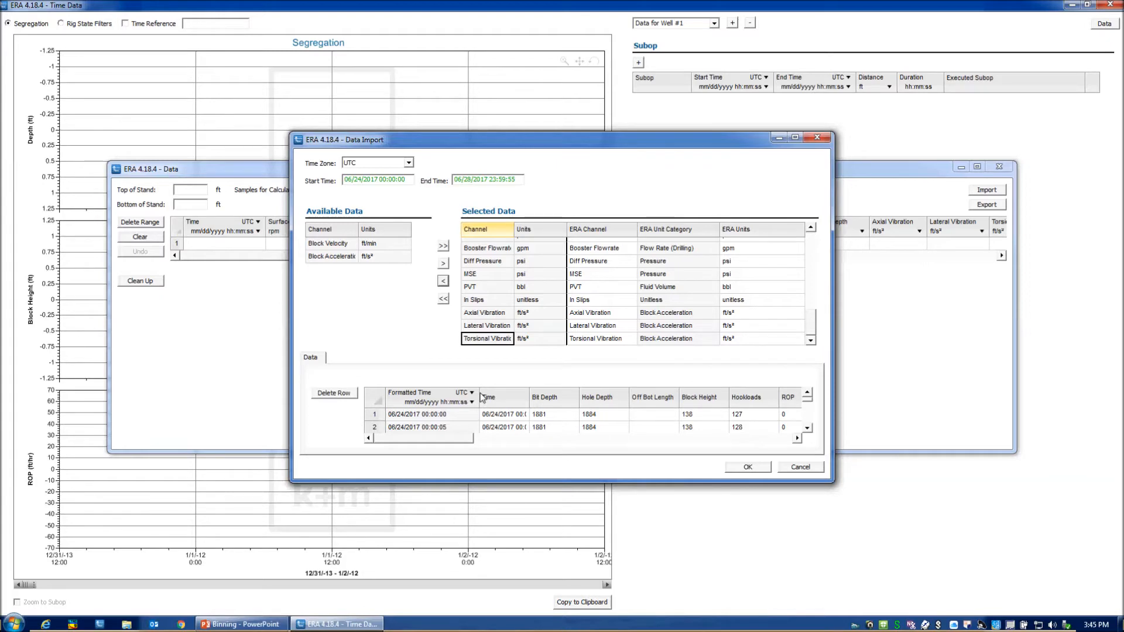
left_click(752, 467)
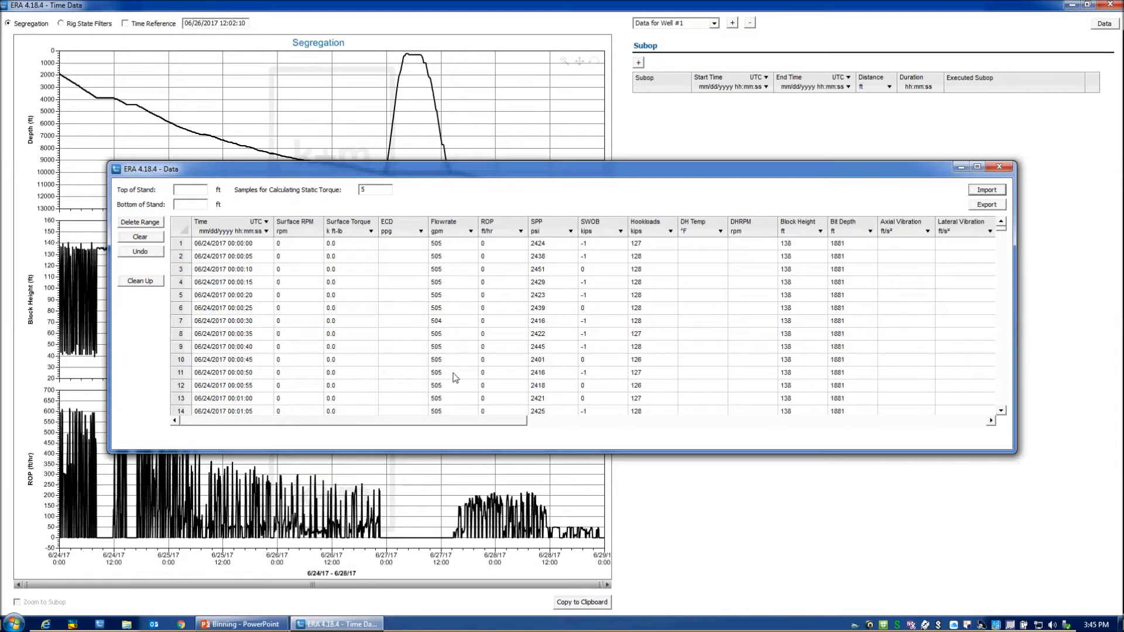
Clear the SWOB value in row 5 of the imported data and close the data window.
left_click(586, 297)
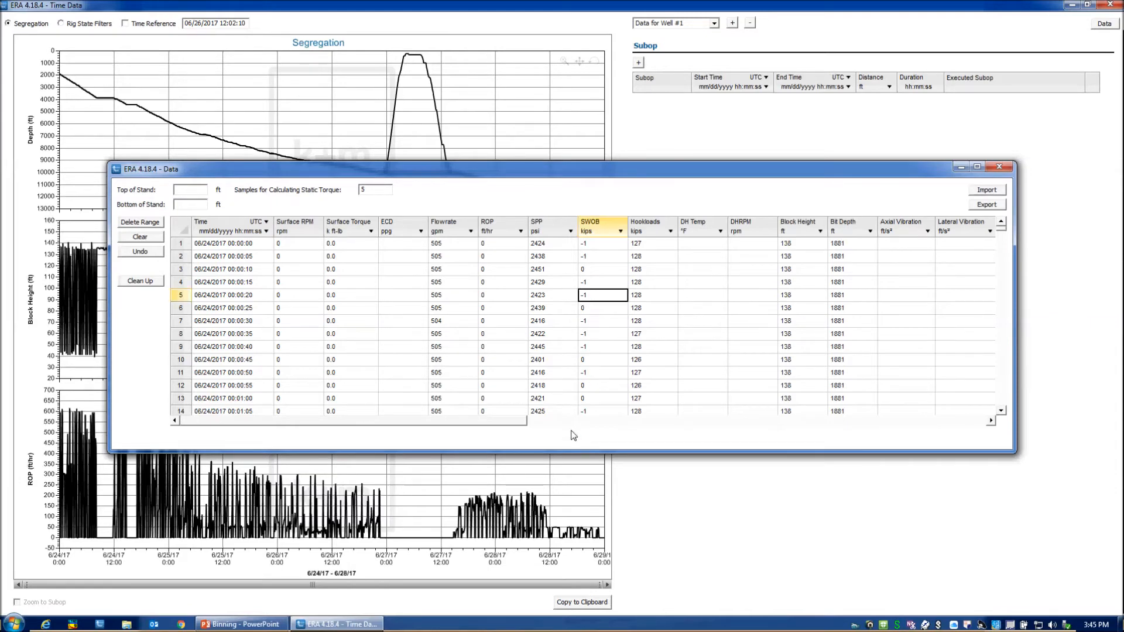
key("Delete")
left_click(999, 168)
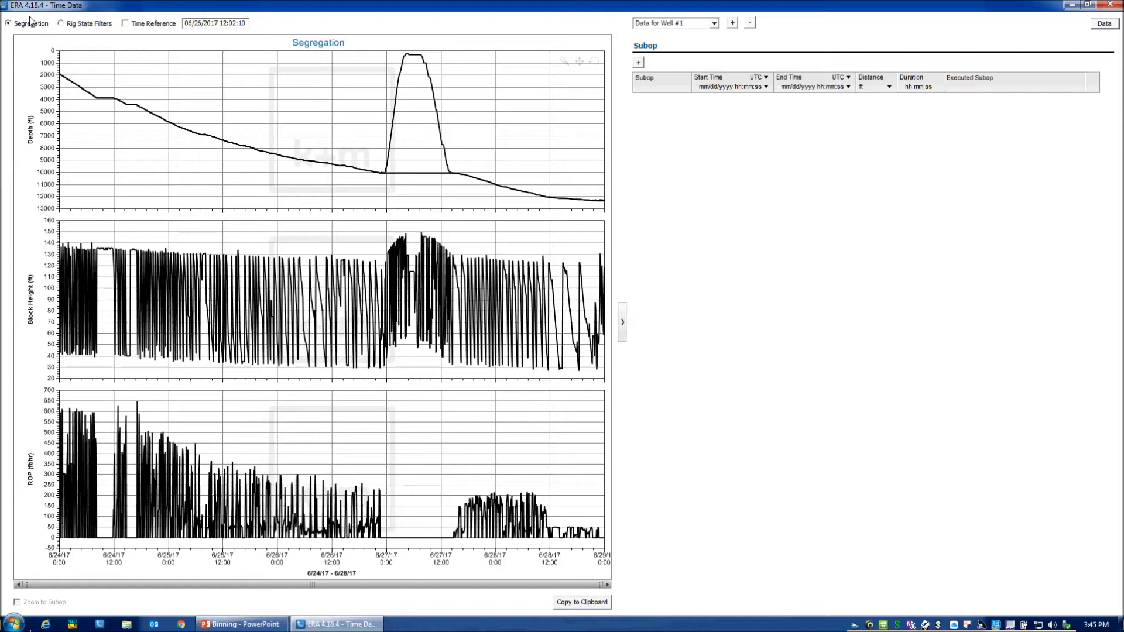
Add a subop to the data set and set its type to Drilling.
left_click(639, 63)
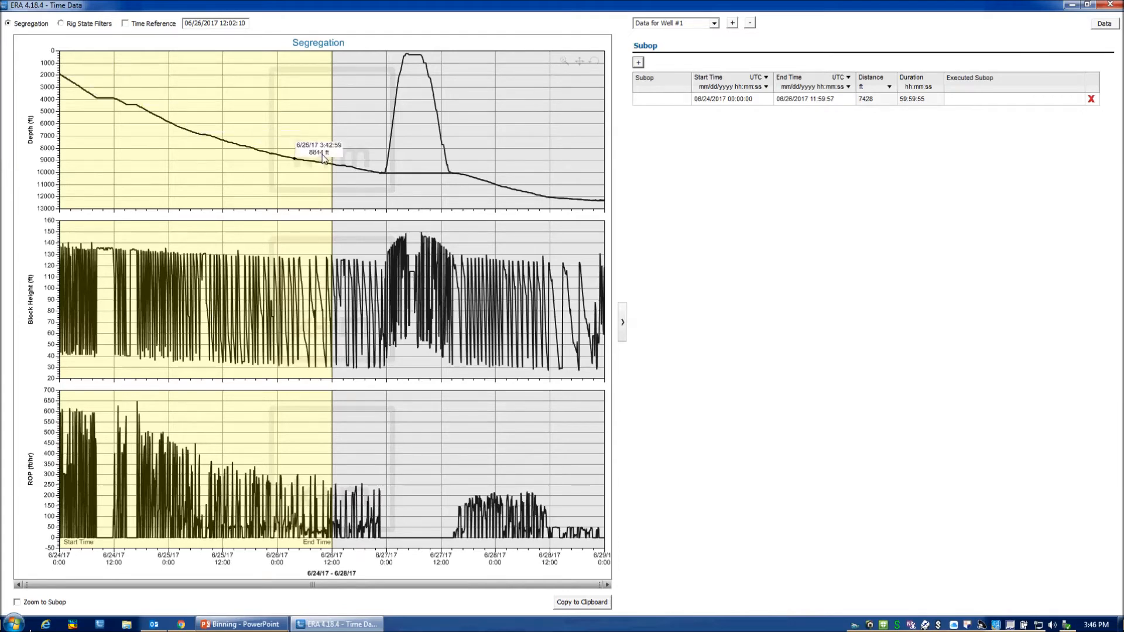
left_click(685, 102)
left_click(685, 101)
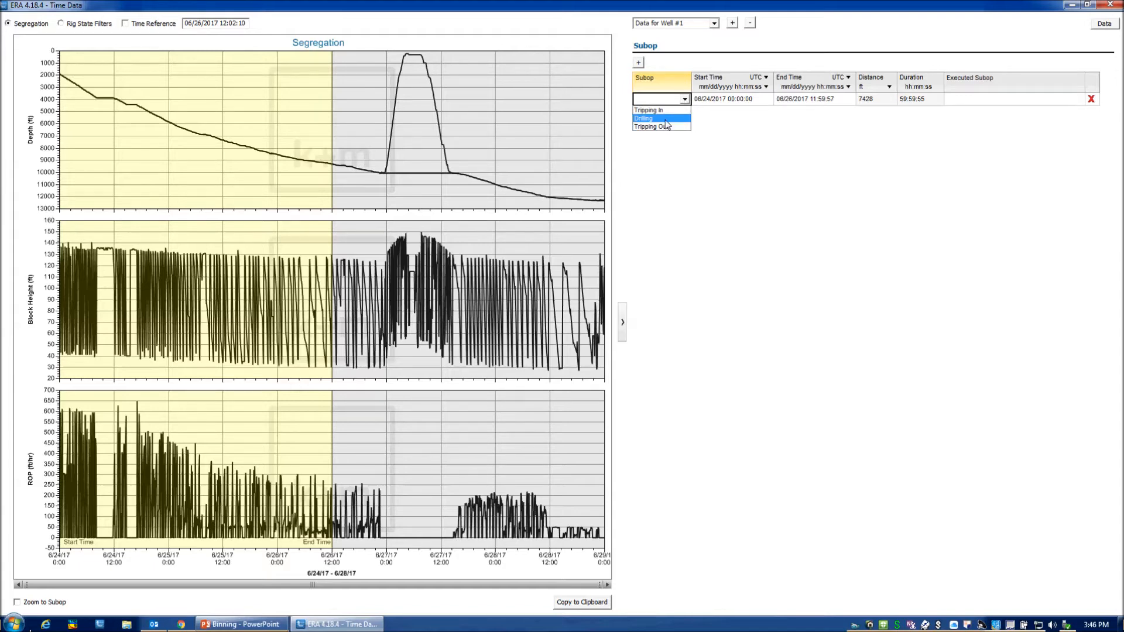
left_click(666, 120)
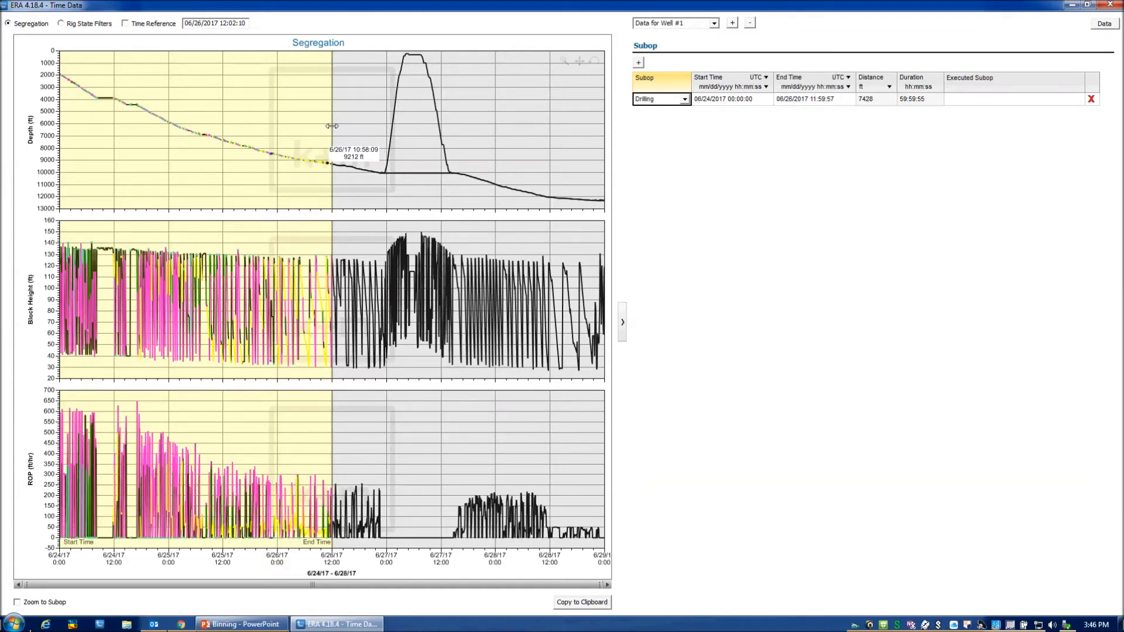
Extend the Drilling subop's end time to 06/26/2017 22:51:40 and link it to executed subop Production → 8¾" Hole Run 1 → ExeDrill.
left_click_drag(332, 125, 381, 129)
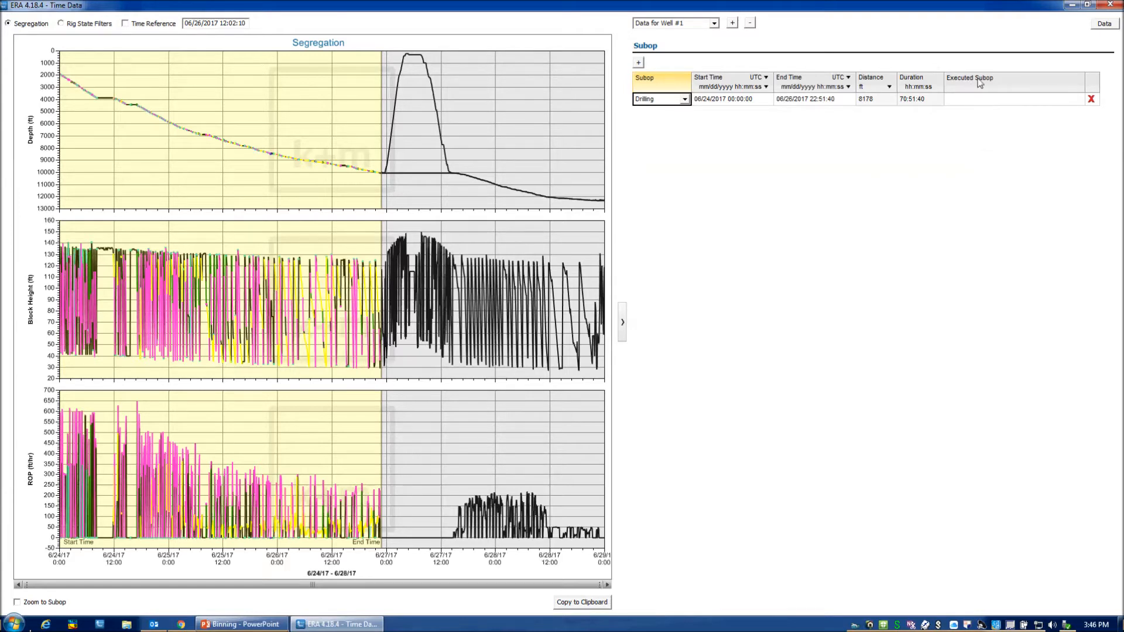
left_click(981, 102)
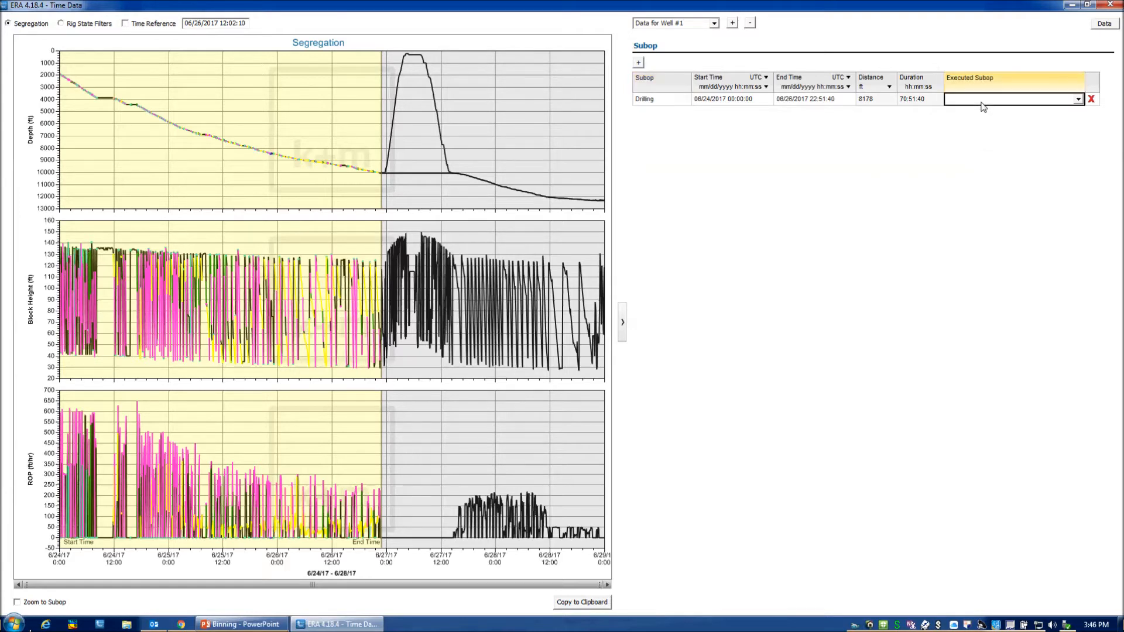
left_click(1078, 99)
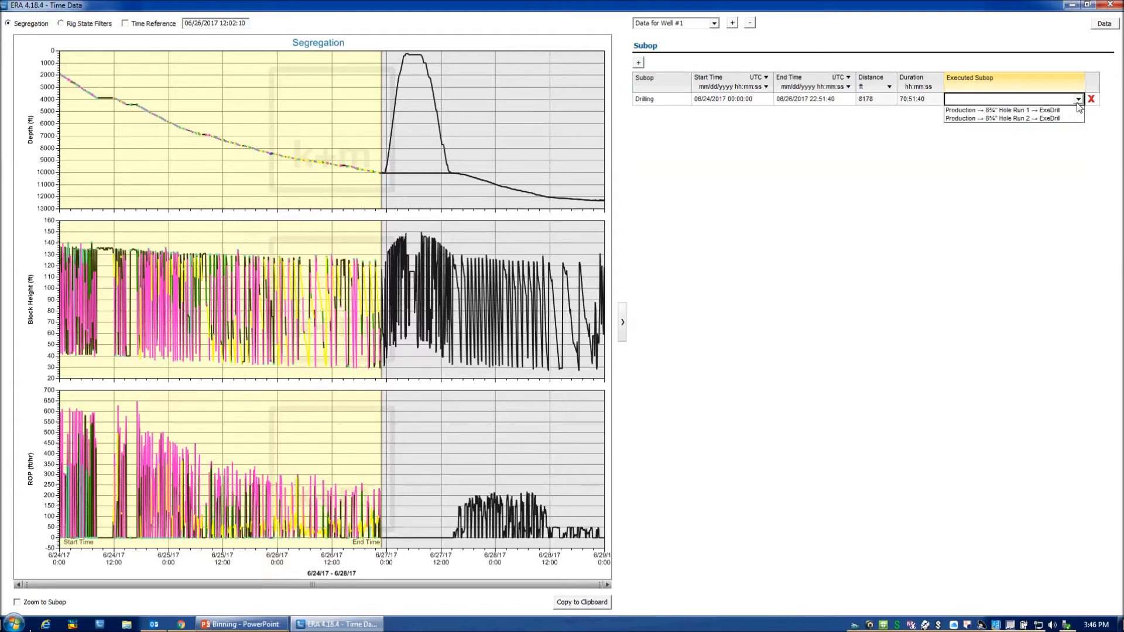
left_click(1025, 110)
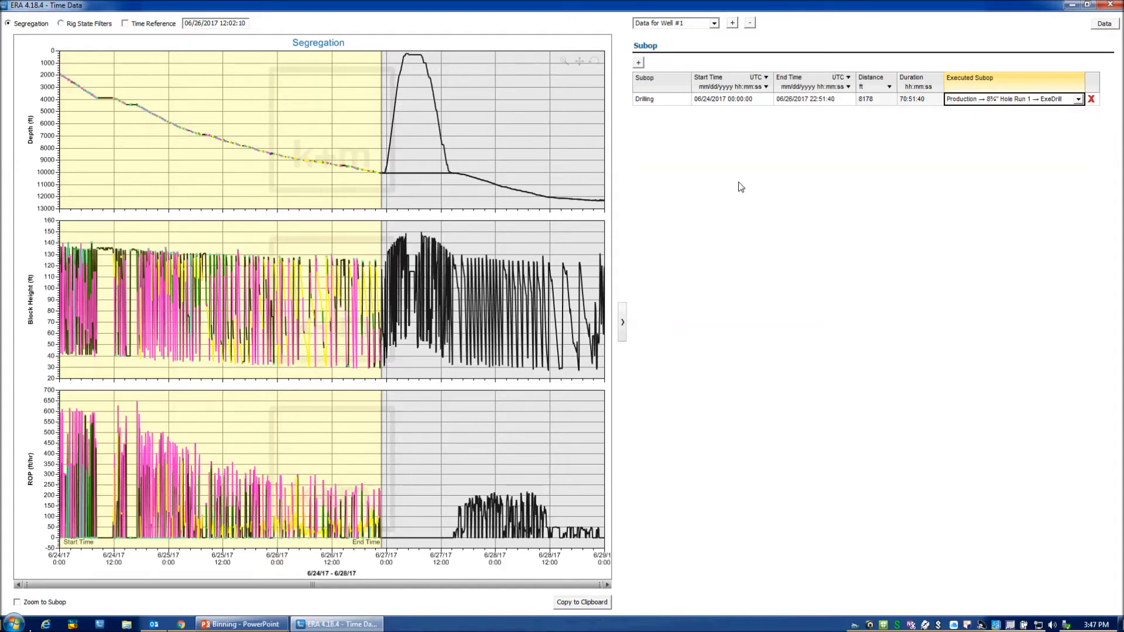
left_click(639, 63)
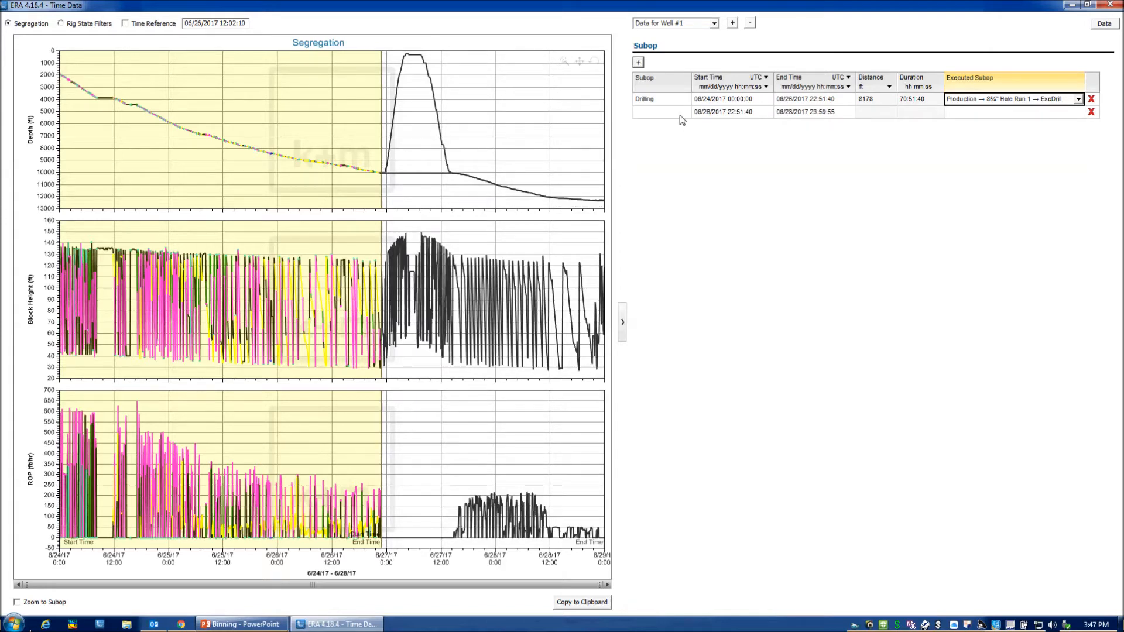
left_click(685, 112)
left_click(684, 112)
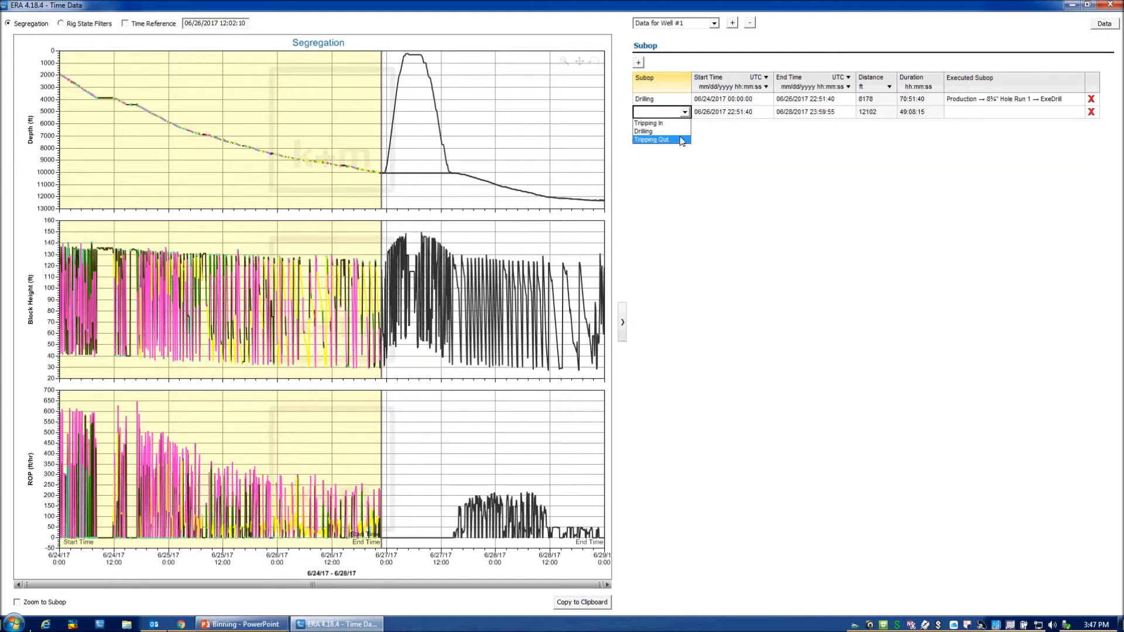
left_click(682, 141)
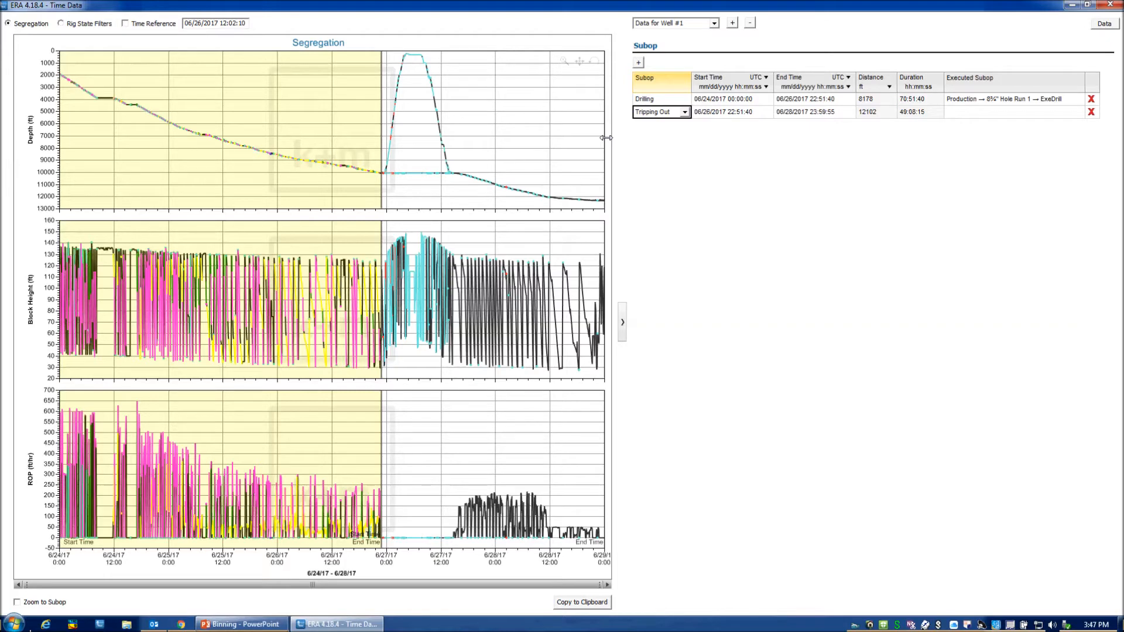
left_click_drag(605, 137, 402, 98)
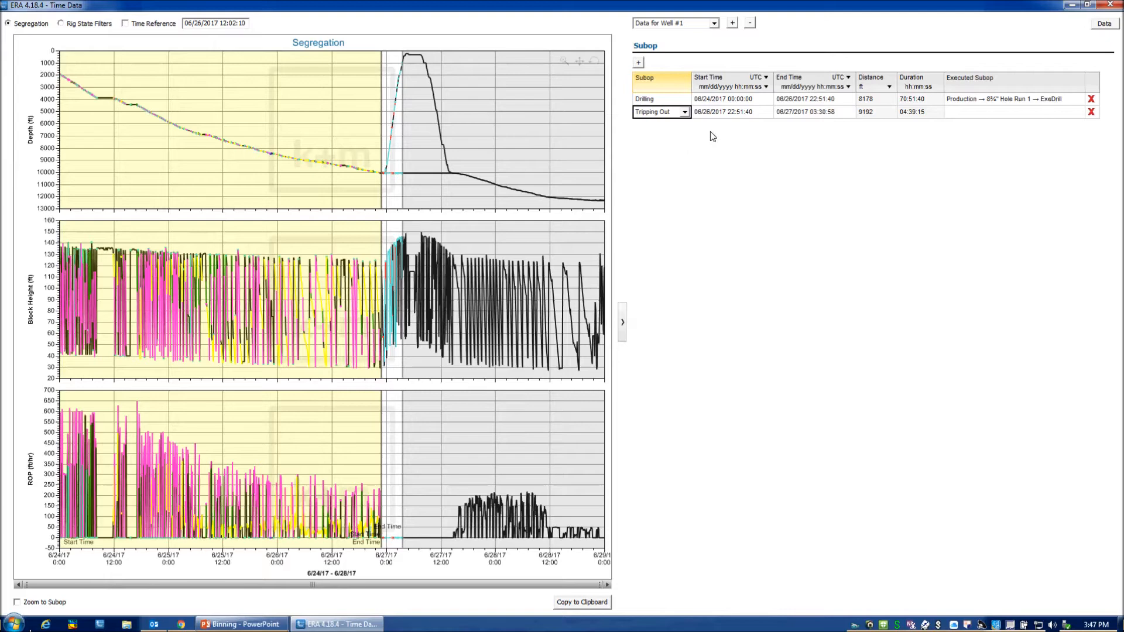
left_click(1091, 112)
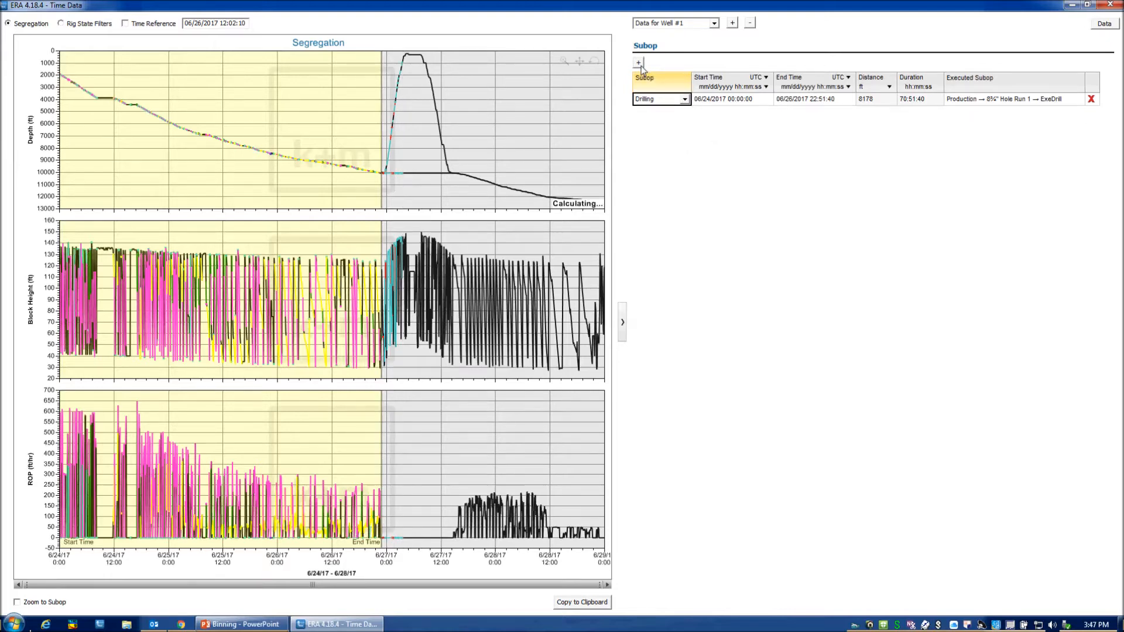
Add a Tripping Out subop after the Drilling interval and set its end time to 06/27/2017 04:02:00 on the chart.
left_click(638, 62)
left_click(685, 111)
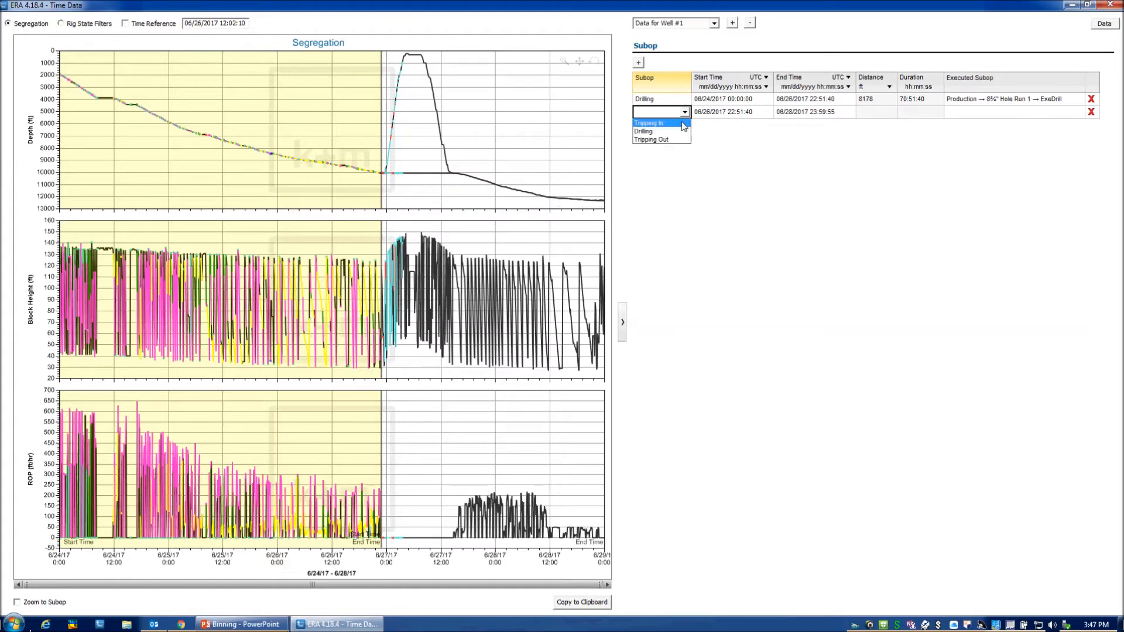
left_click(683, 124)
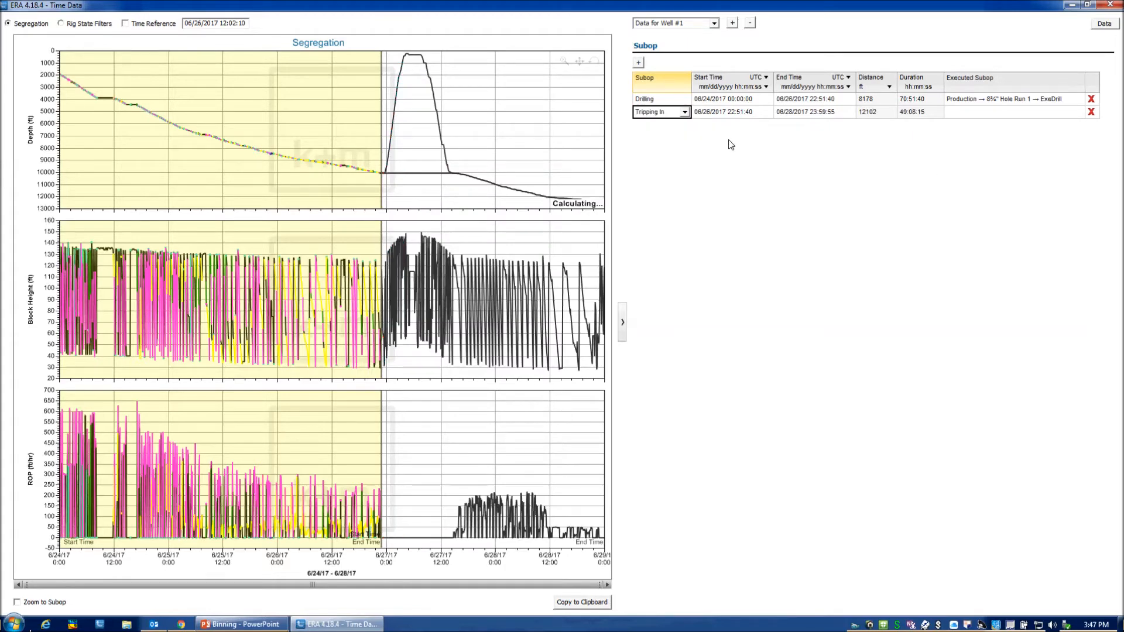
left_click(685, 112)
left_click(679, 142)
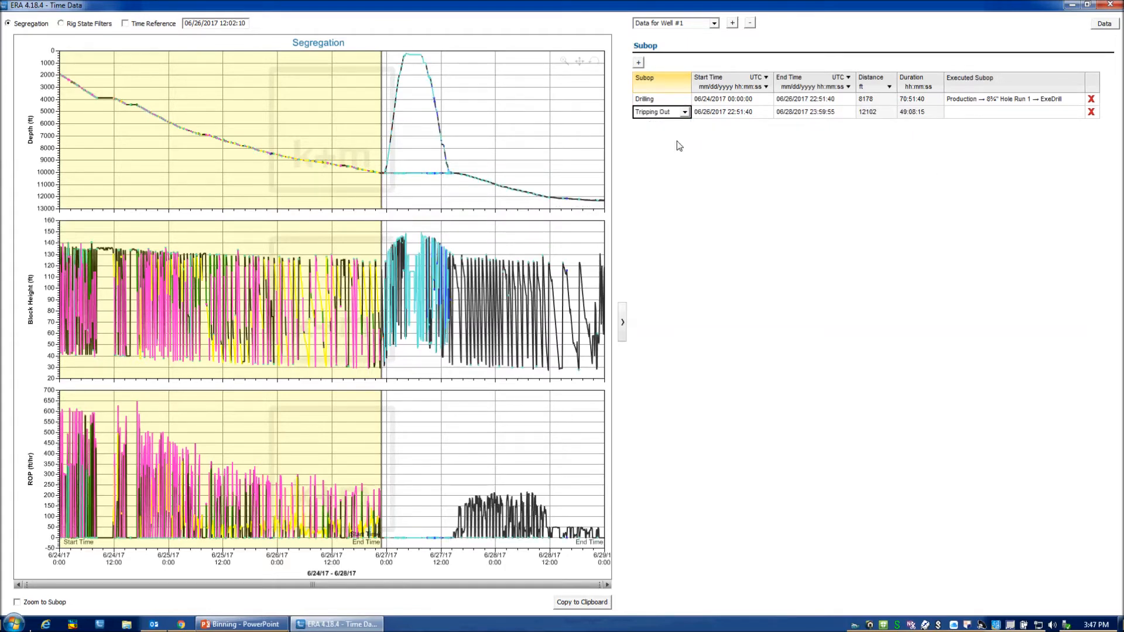
left_click_drag(483, 131, 404, 129)
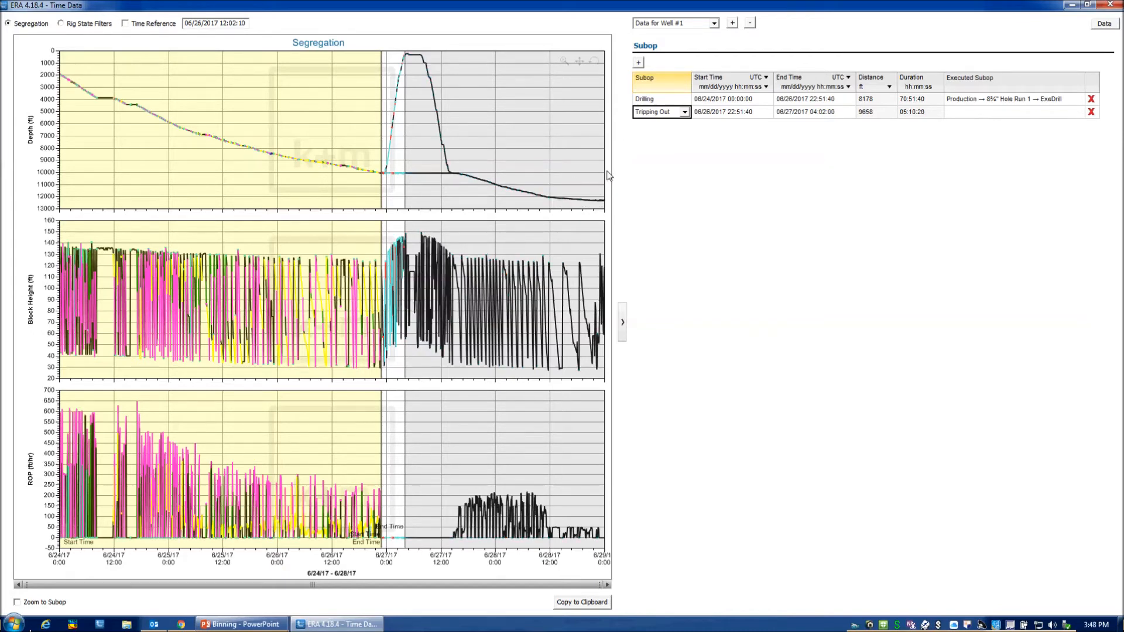
Link the Tripping Out subop to the executed subop Production → 8¾" Hole Run 1 → ExeDrillTripOut.
left_click(992, 113)
left_click(1078, 112)
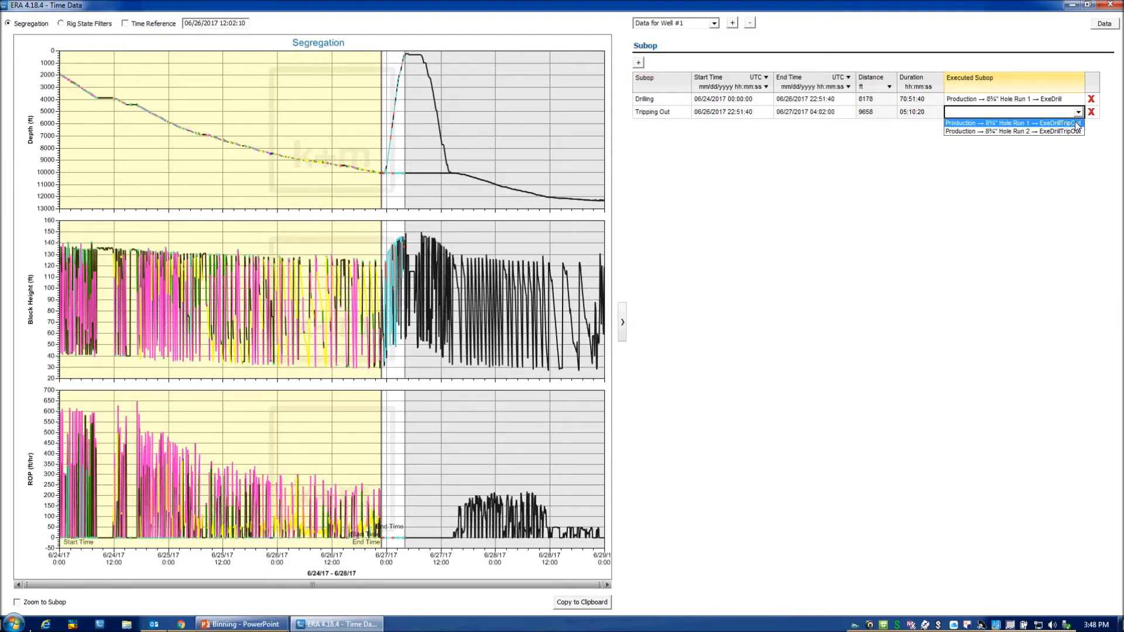
left_click(1077, 124)
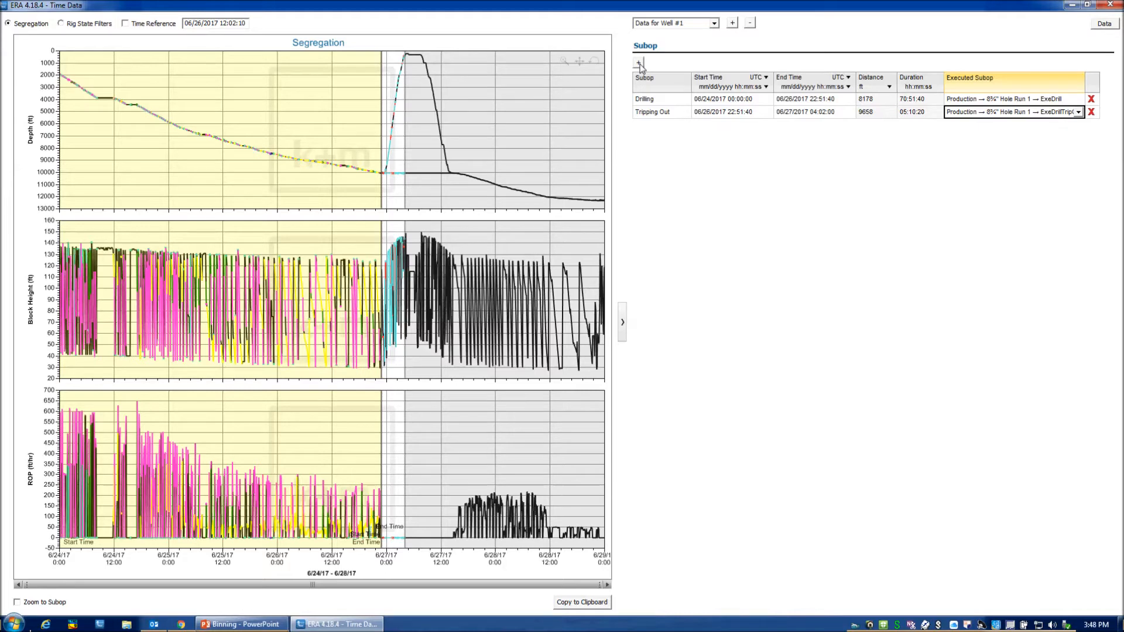
Add a Tripping In subop and set its interval on the chart from 06/27/2017 07:54:46 to 06/27/2017 14:30:27.
left_click(639, 62)
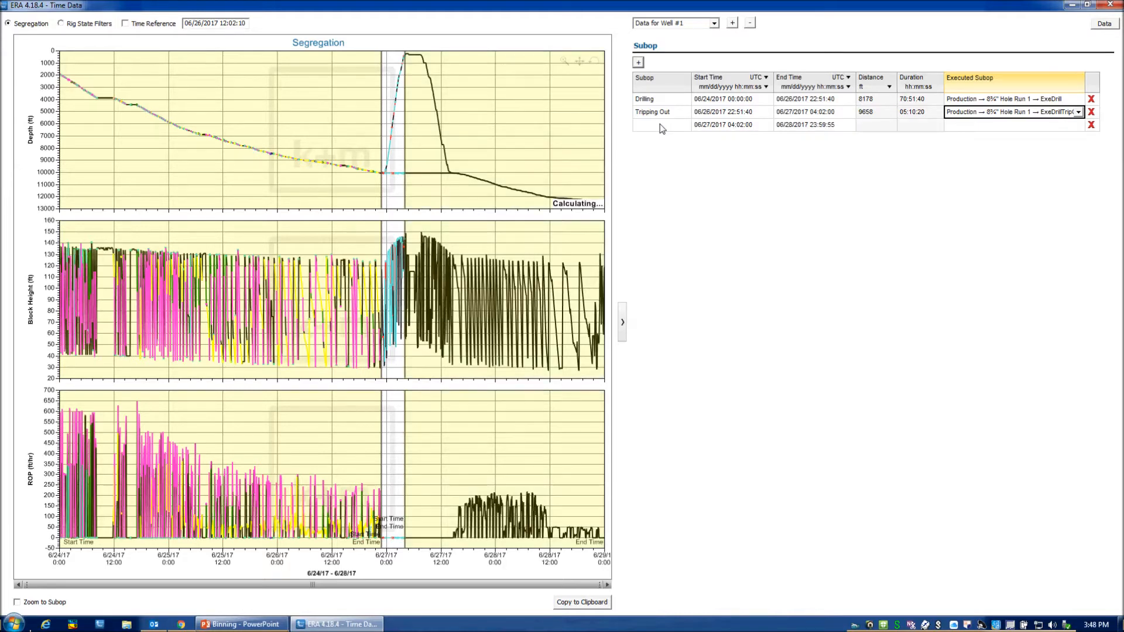
left_click(659, 125)
left_click(685, 126)
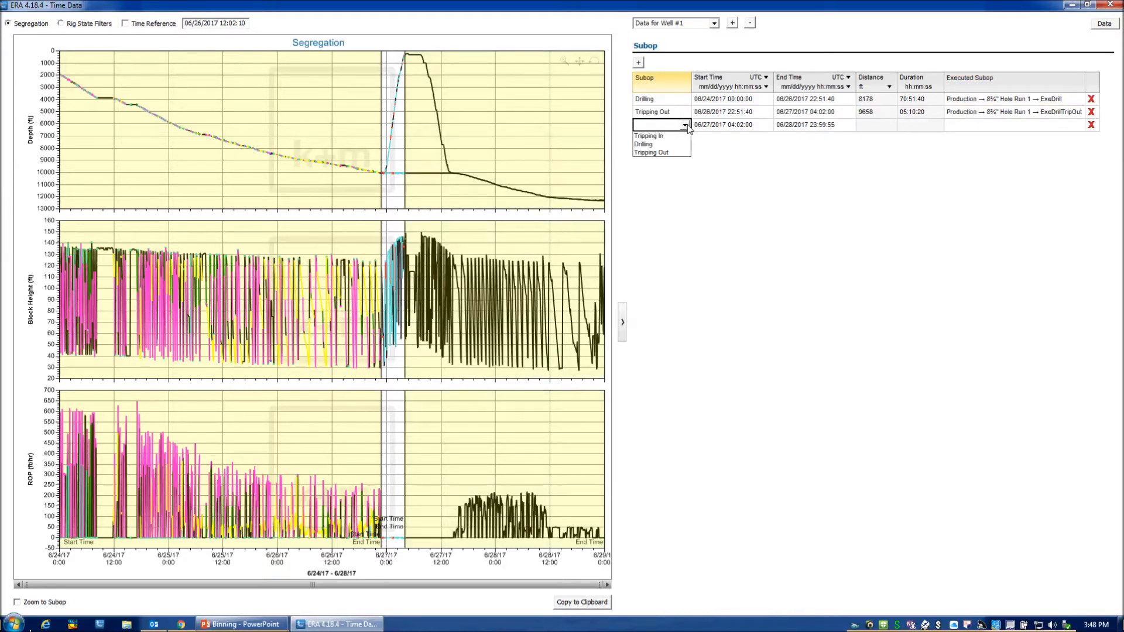
left_click(648, 135)
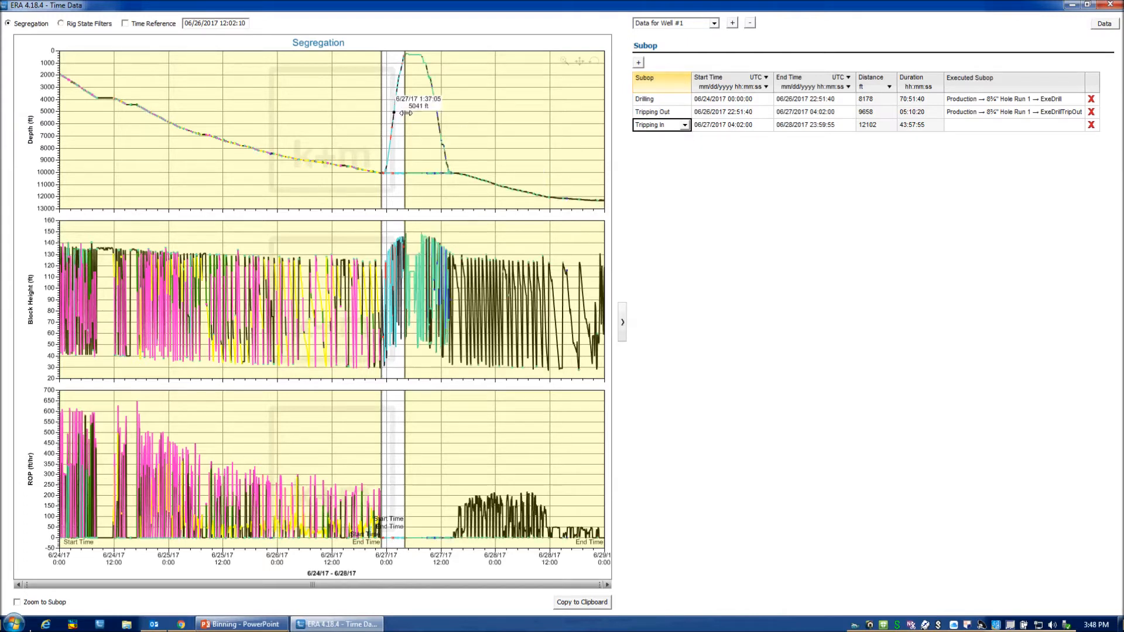
left_click_drag(406, 113, 426, 115)
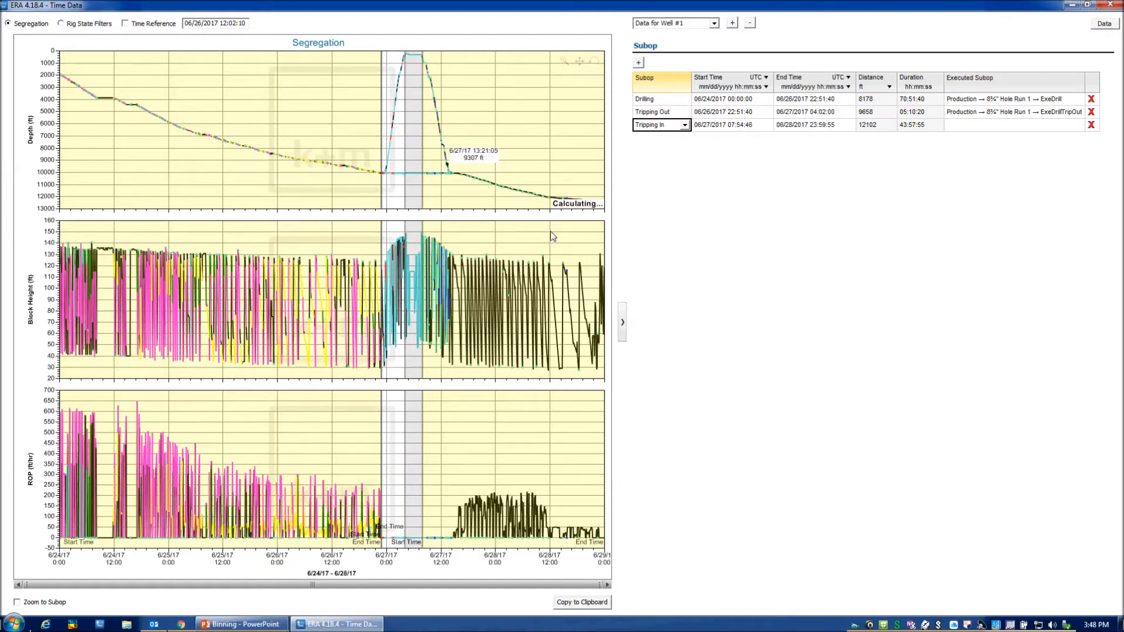
left_click_drag(602, 146, 453, 158)
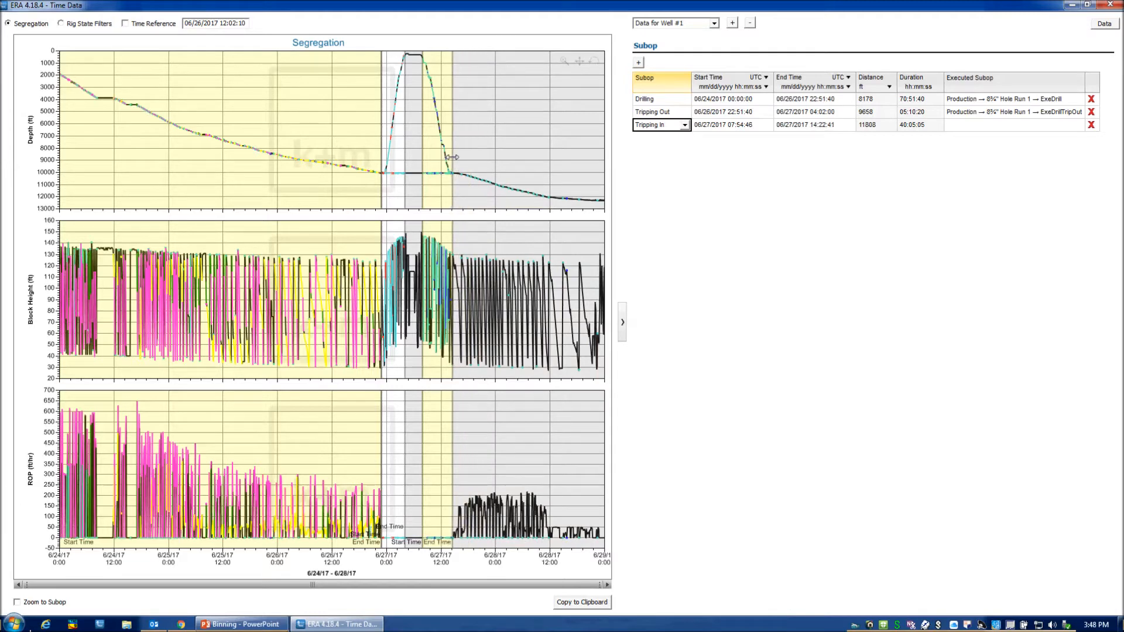
Link the Tripping In subop to the executed subop Production → 8¾" Hole Run 2 → ExeDrillTripIn.
left_click(1053, 125)
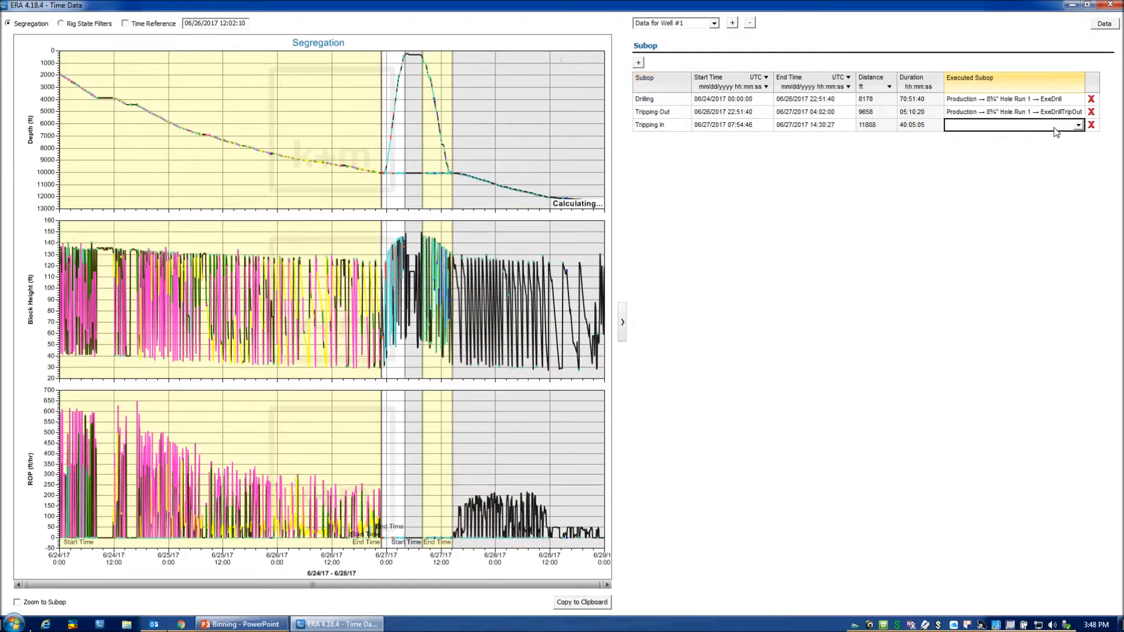
left_click(1078, 125)
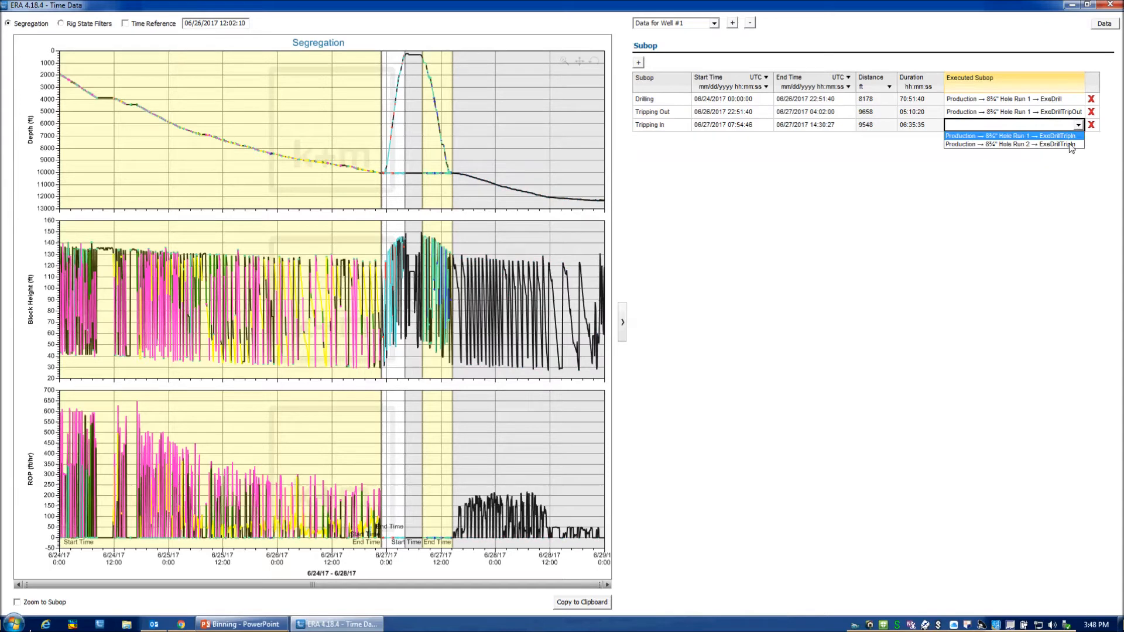
left_click(1019, 144)
Add a second Drilling subop for the remaining data and link it to Production → 8¾" Hole Run 2 → ExeDrill.
left_click(639, 63)
left_click(683, 140)
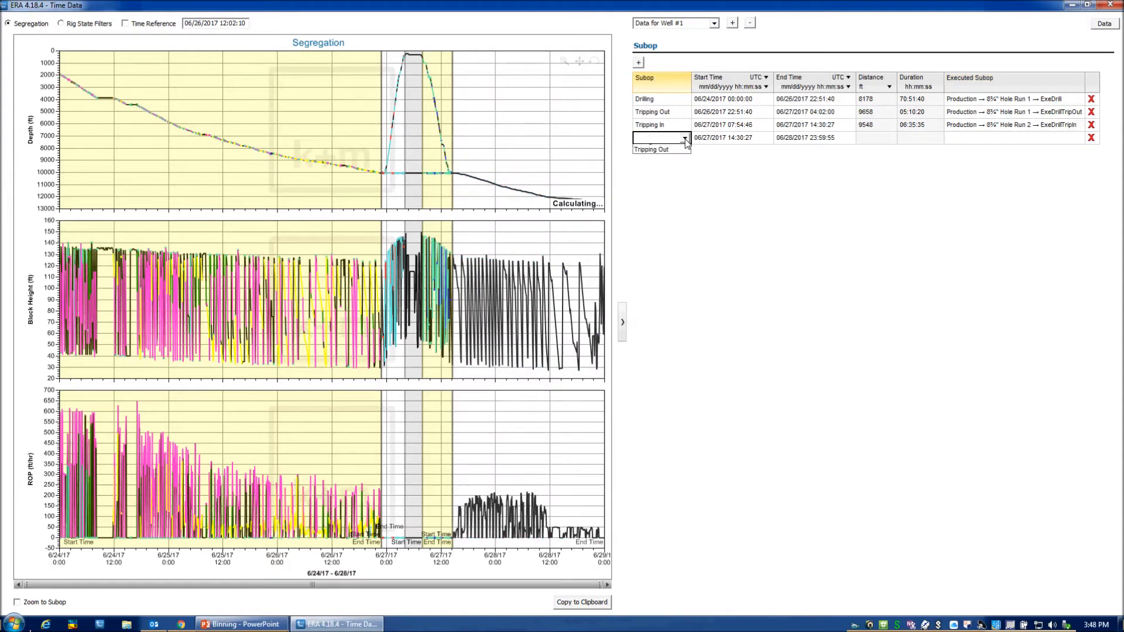
left_click(650, 157)
left_click(994, 140)
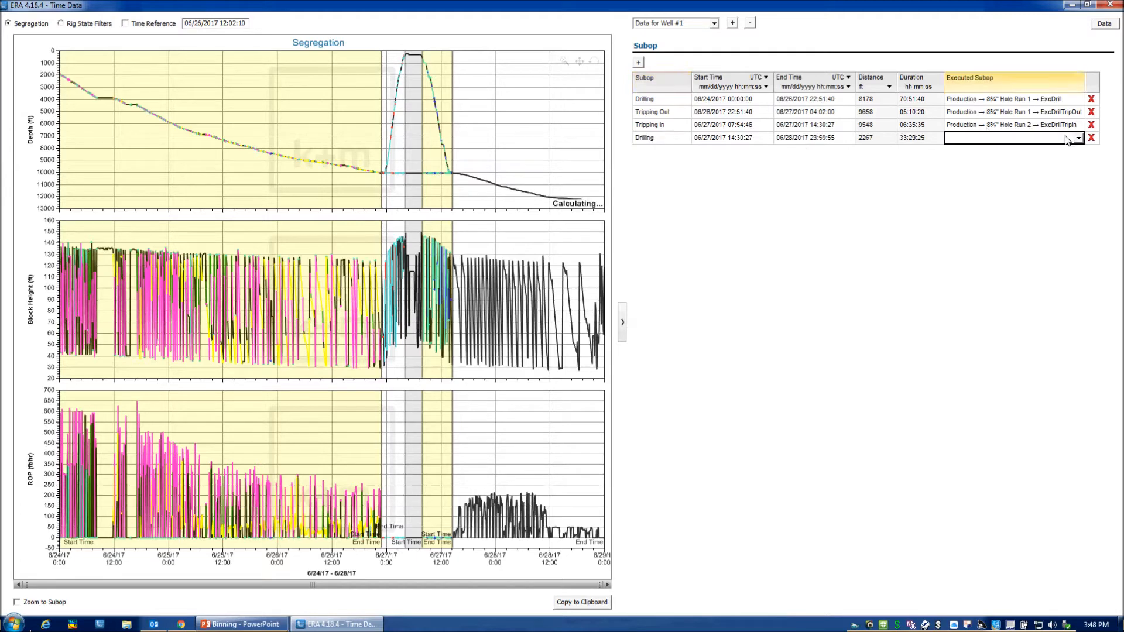
left_click(1078, 138)
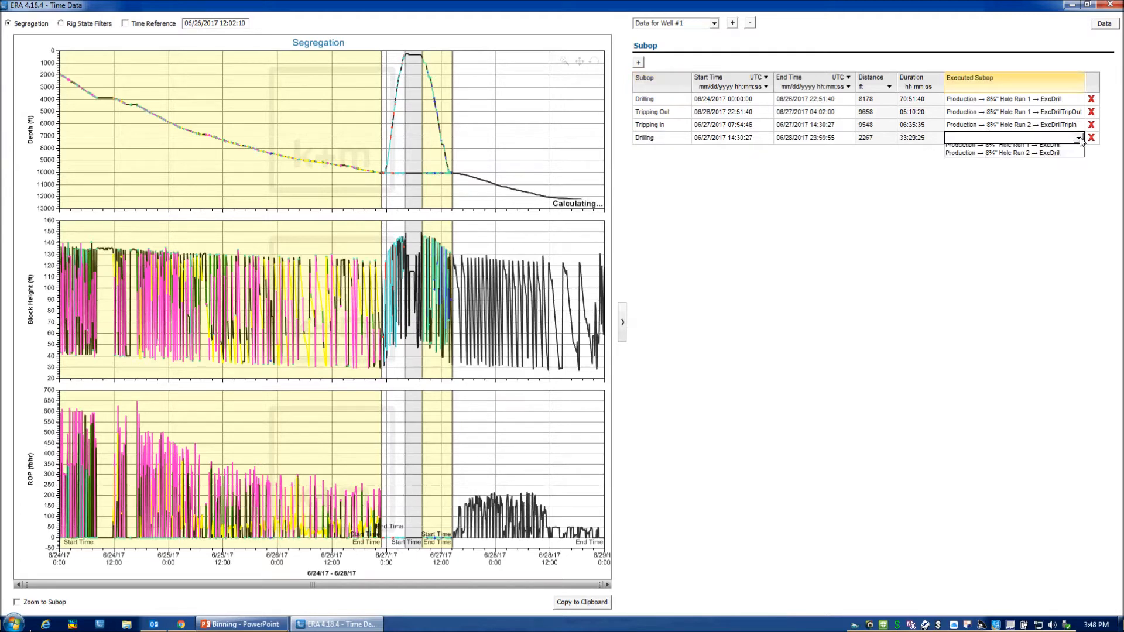
left_click(1054, 157)
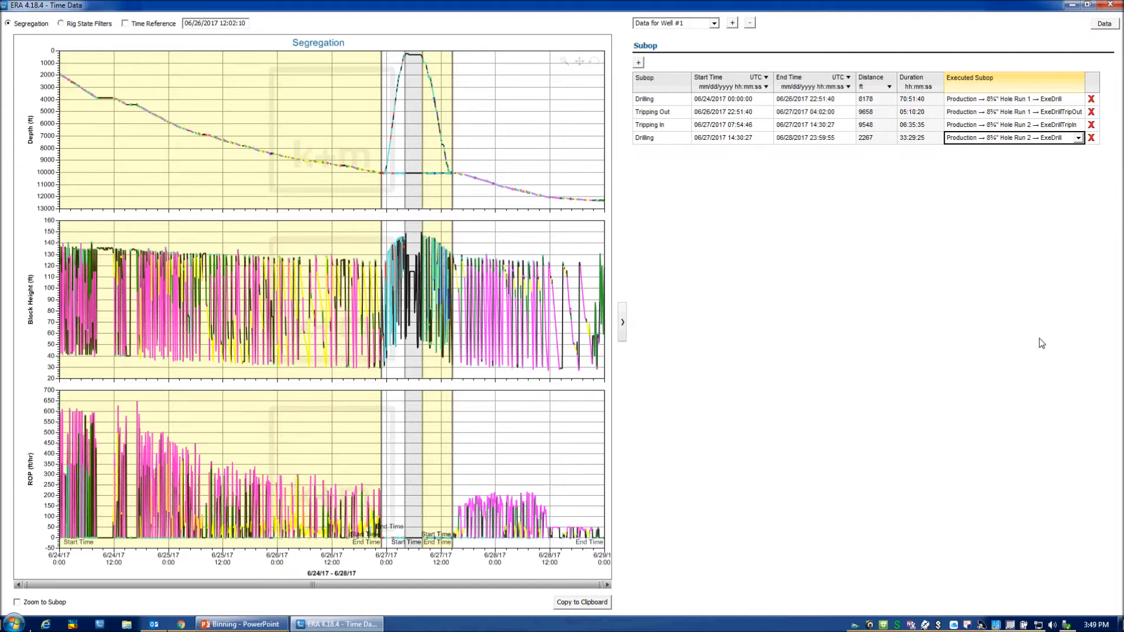
Hide the subop table and examine the colour-coded rig states on the block height and ROP charts around midday on 6/26/17.
left_click(624, 321)
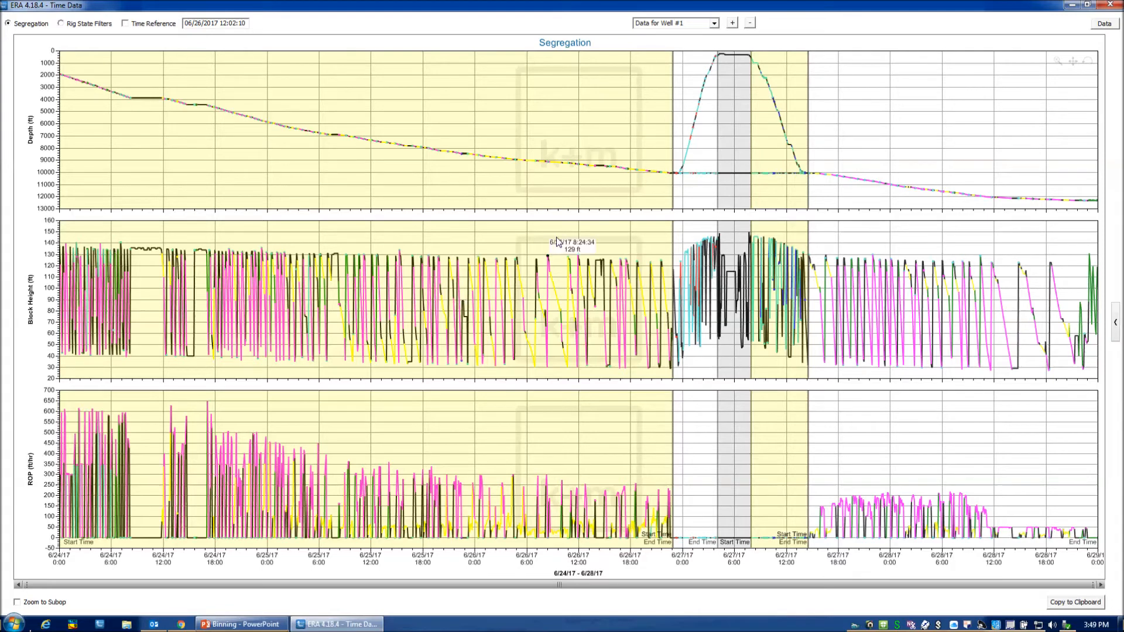
scroll(556, 237, "up", 2)
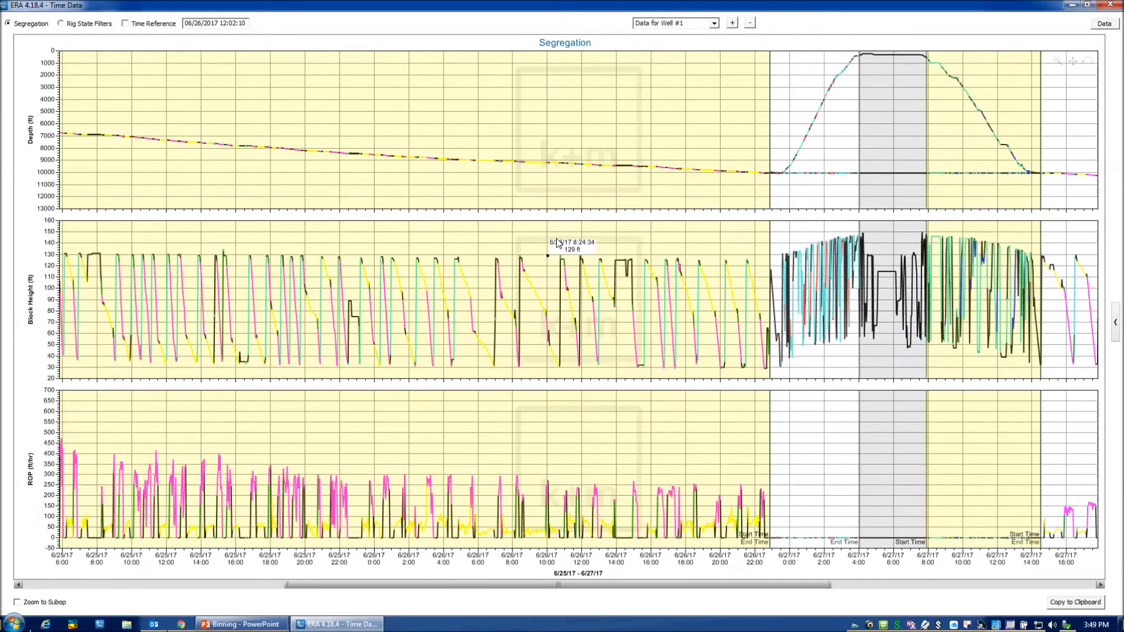
scroll(558, 242, "up", 2)
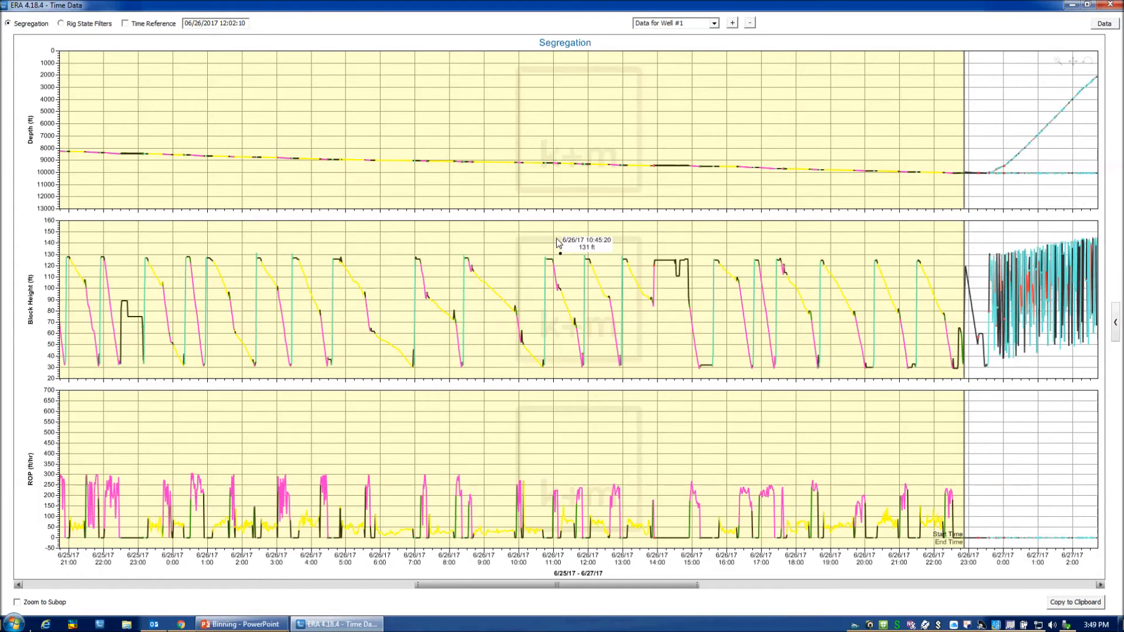
scroll(558, 242, "up", 1)
scroll(557, 242, "up", 1)
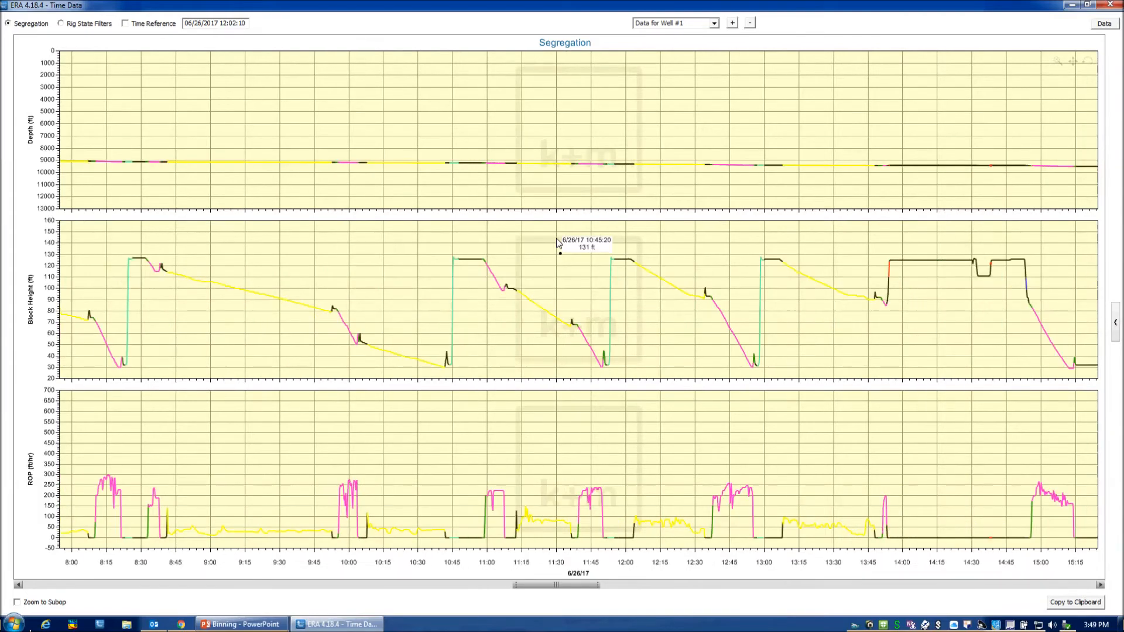
scroll(557, 242, "up", 1)
scroll(558, 241, "up", 1)
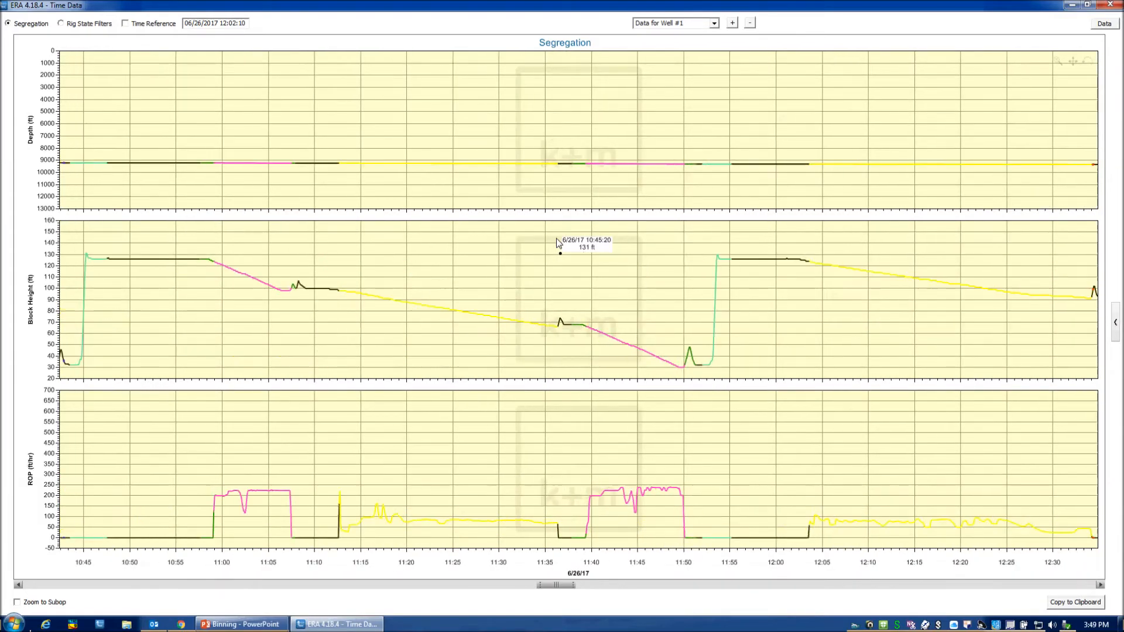
scroll(556, 241, "up", 1)
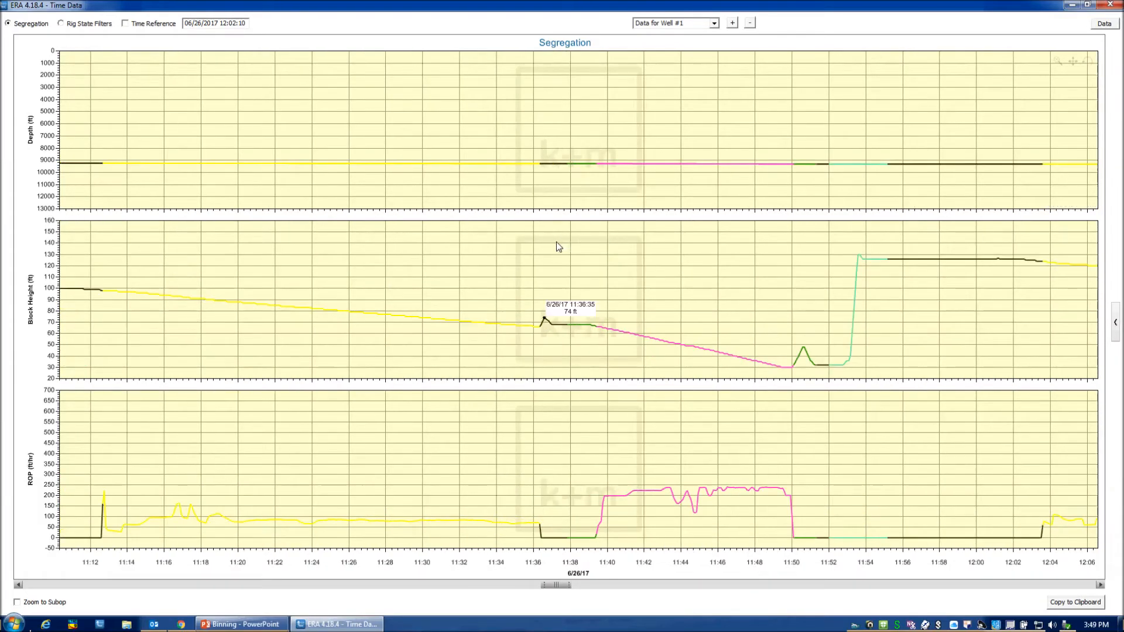
scroll(555, 241, "down", 1)
scroll(554, 241, "down", 1)
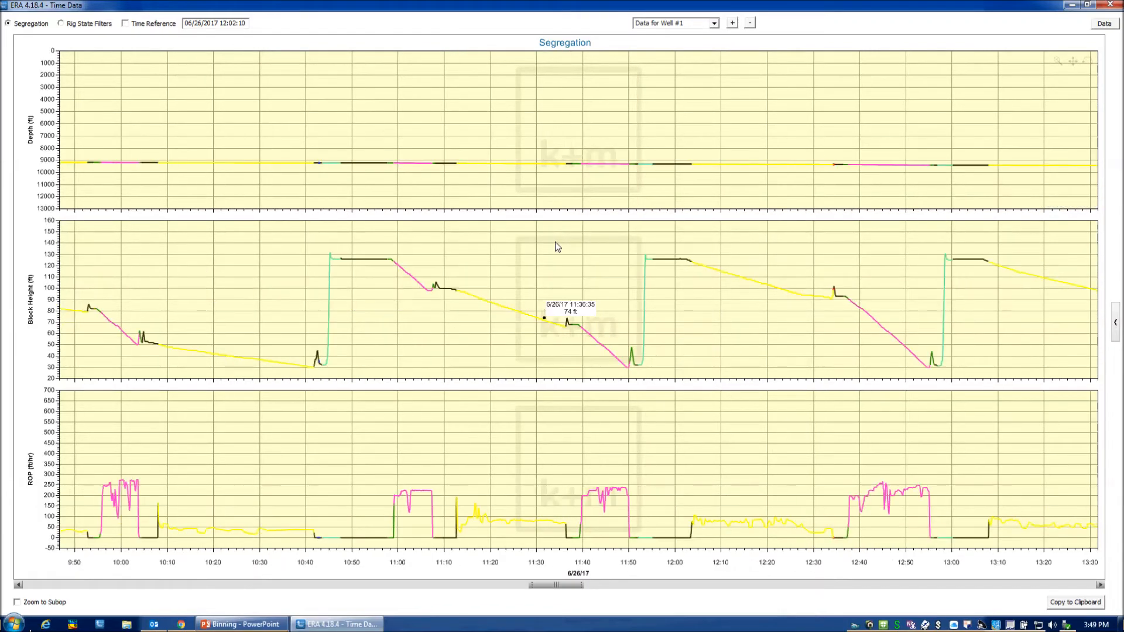
scroll(556, 245, "down", 3)
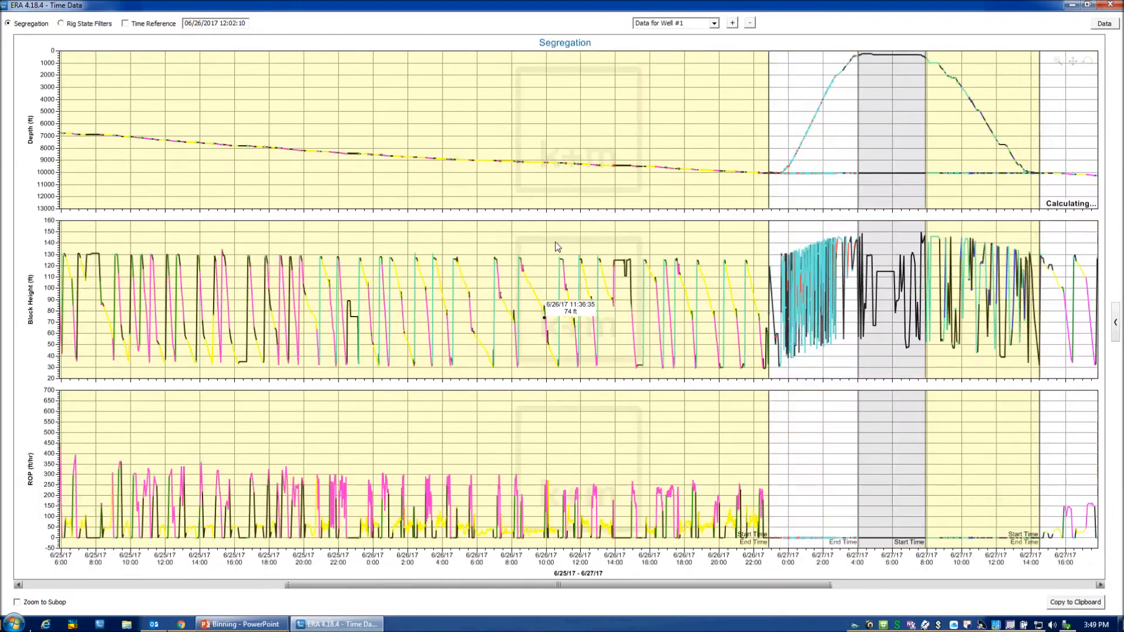
scroll(556, 246, "down", 1)
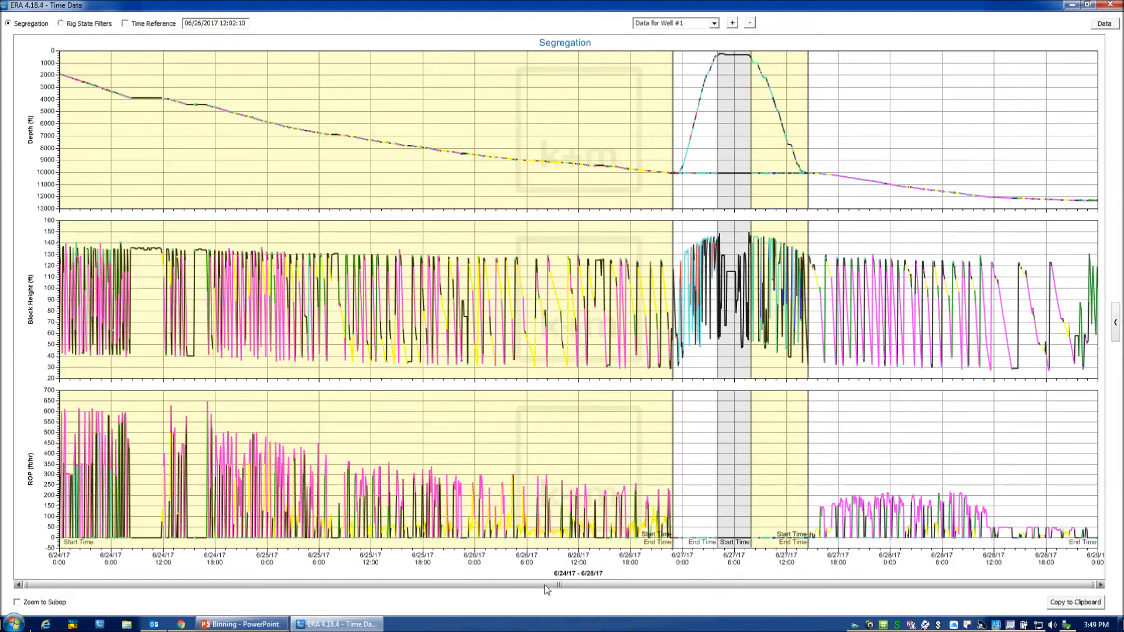
Turn off autoscaling for the ROP graph in the chart settings and set its minimum to 0 ft/hr.
mouse_move(25, 585)
left_mouse_down()
mouse_move(428, 583)
mouse_move(17, 592)
left_mouse_up()
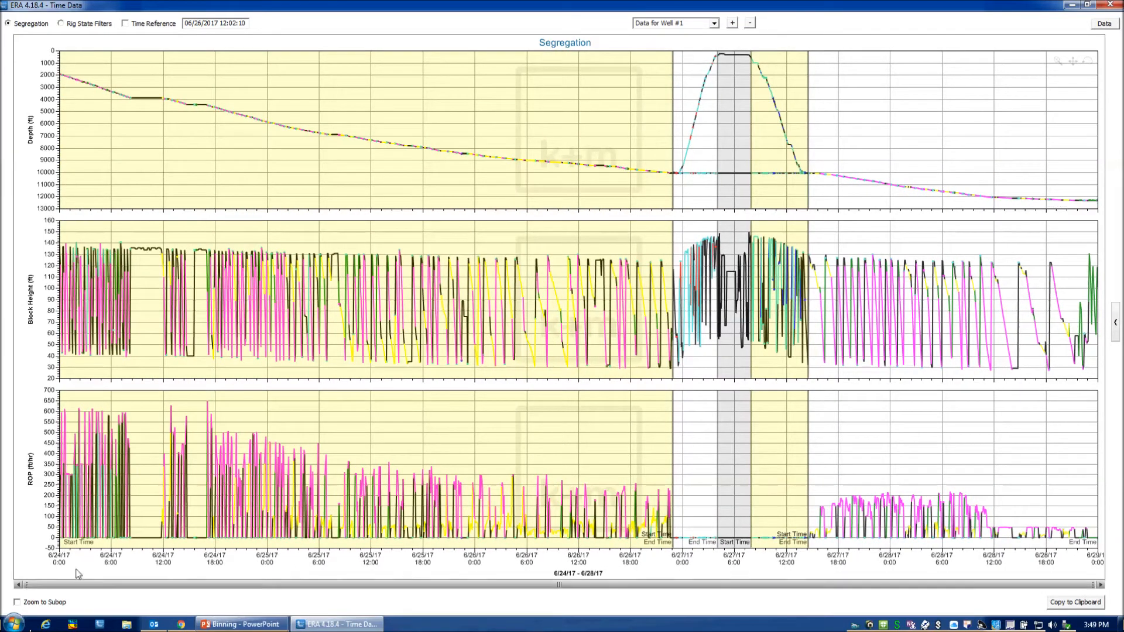
mouse_move(285, 158)
double_click(281, 156)
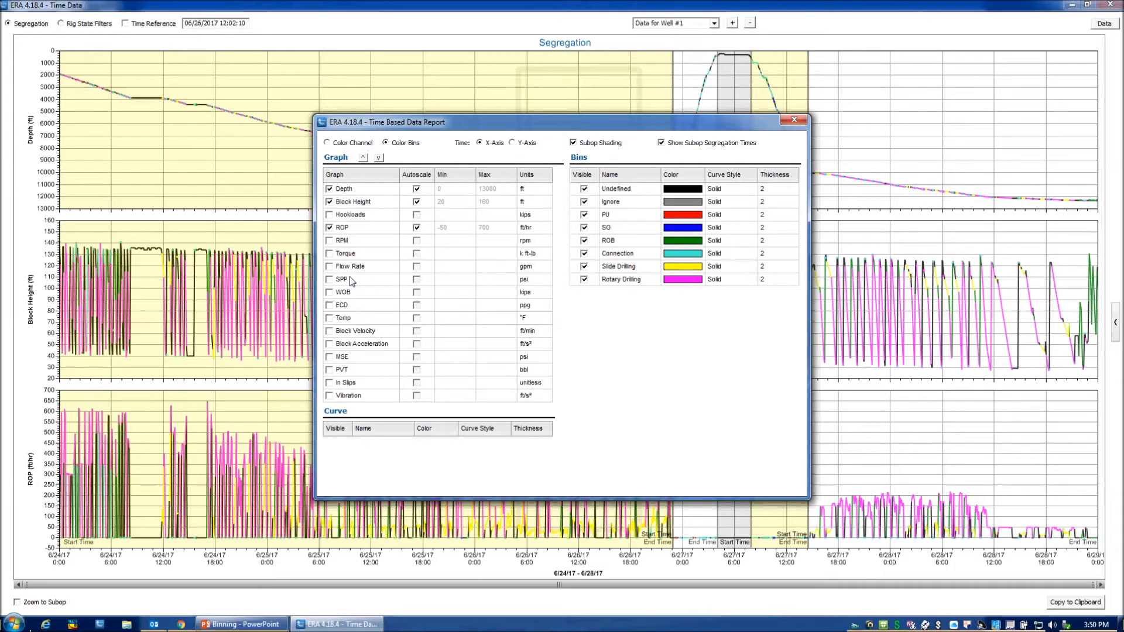
left_click(417, 228)
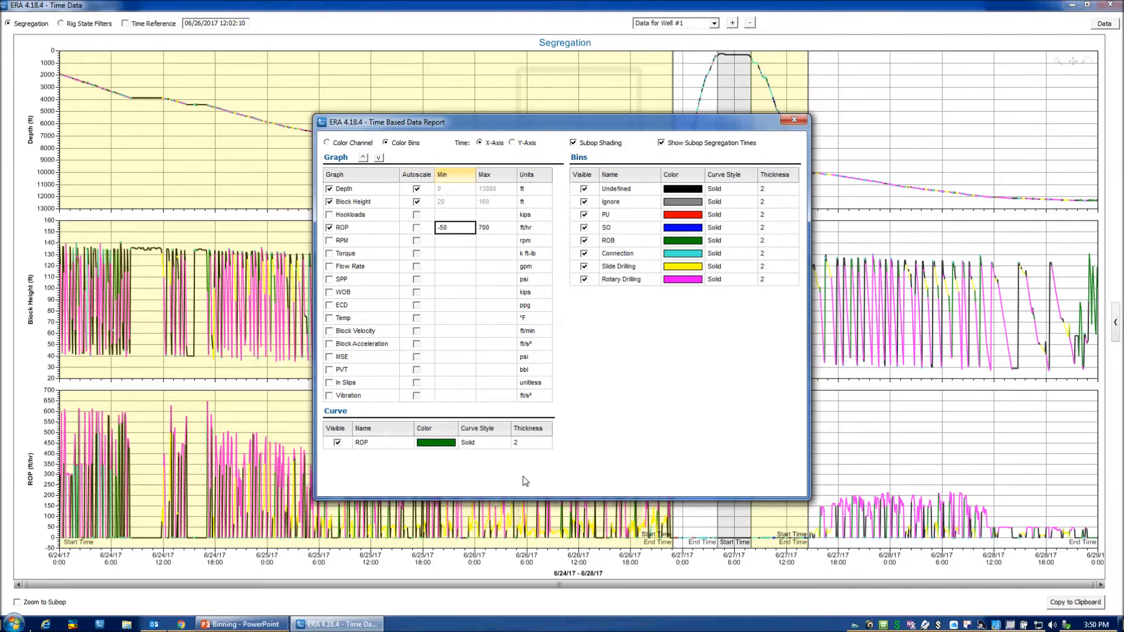
type("0")
key("Return")
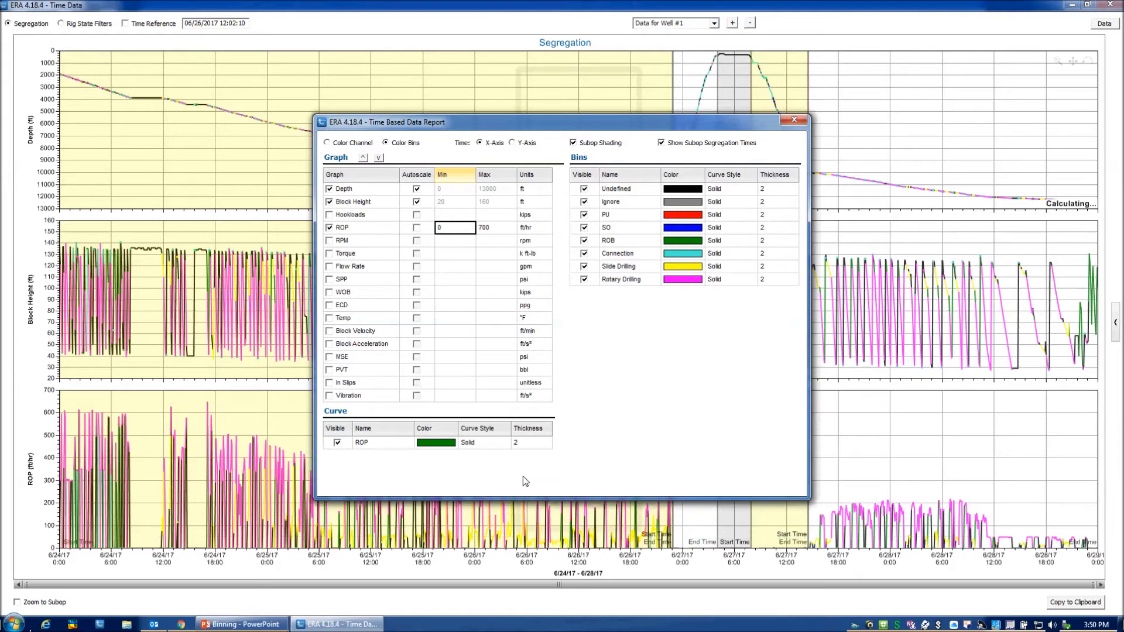
key("Down")
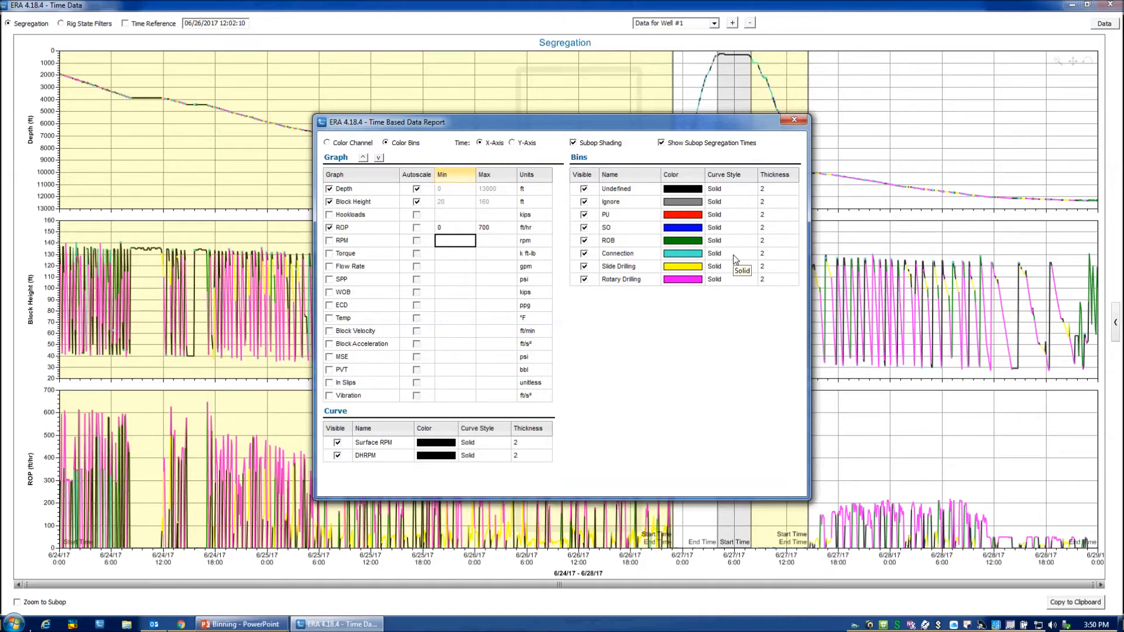
Try colouring the charts by channel and putting time on the Y-axis, restoring colour bins and the X-axis.
left_click(328, 144)
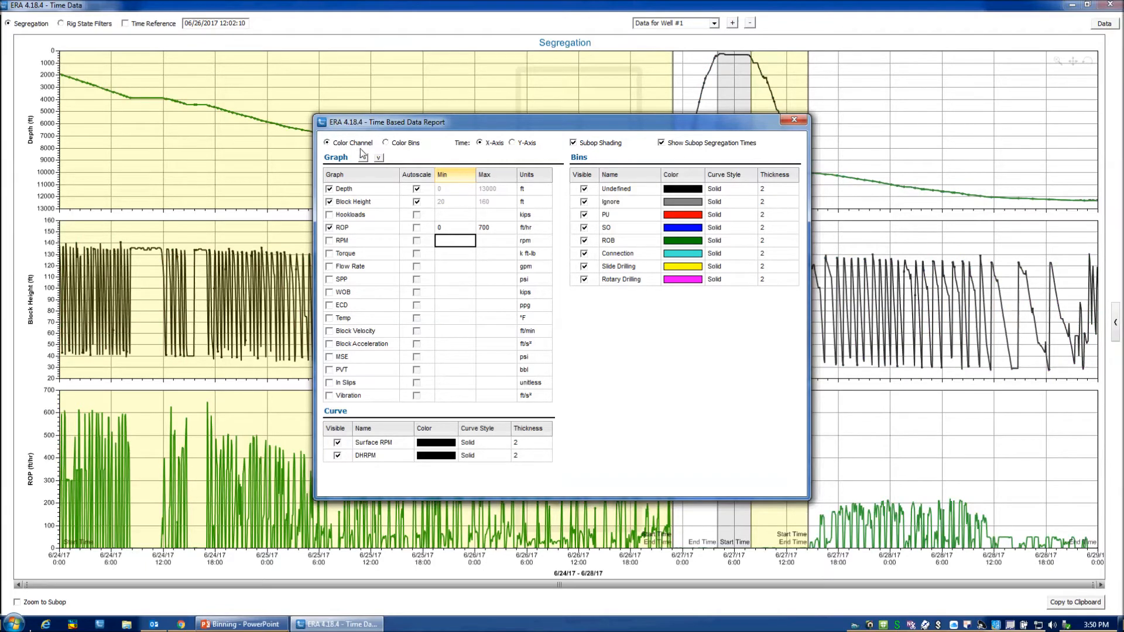
left_click(386, 143)
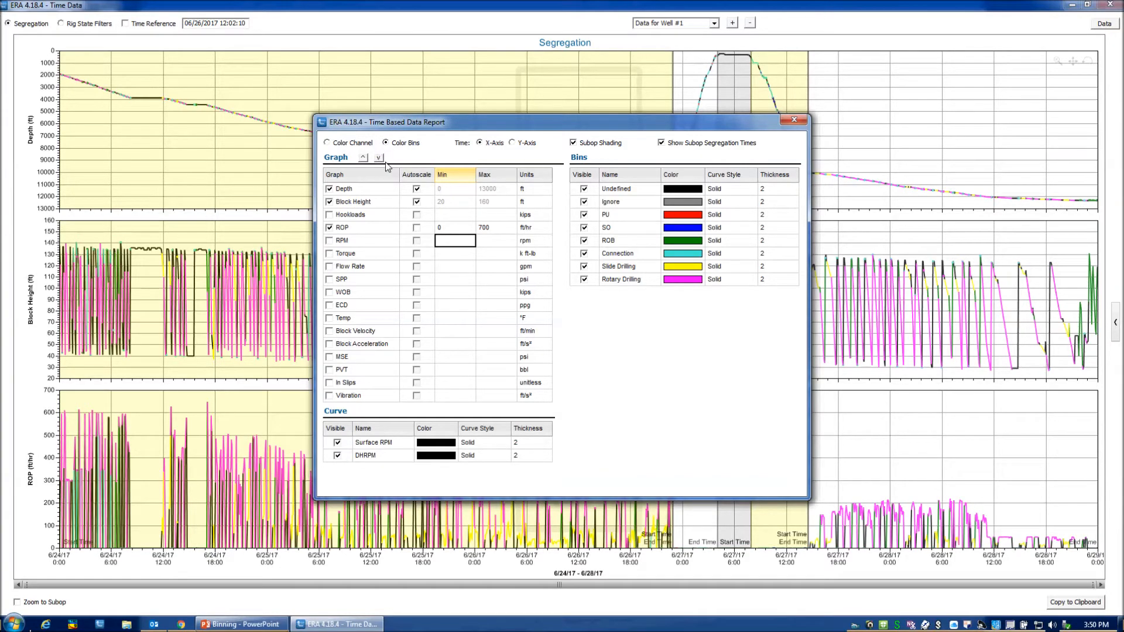
left_click(512, 143)
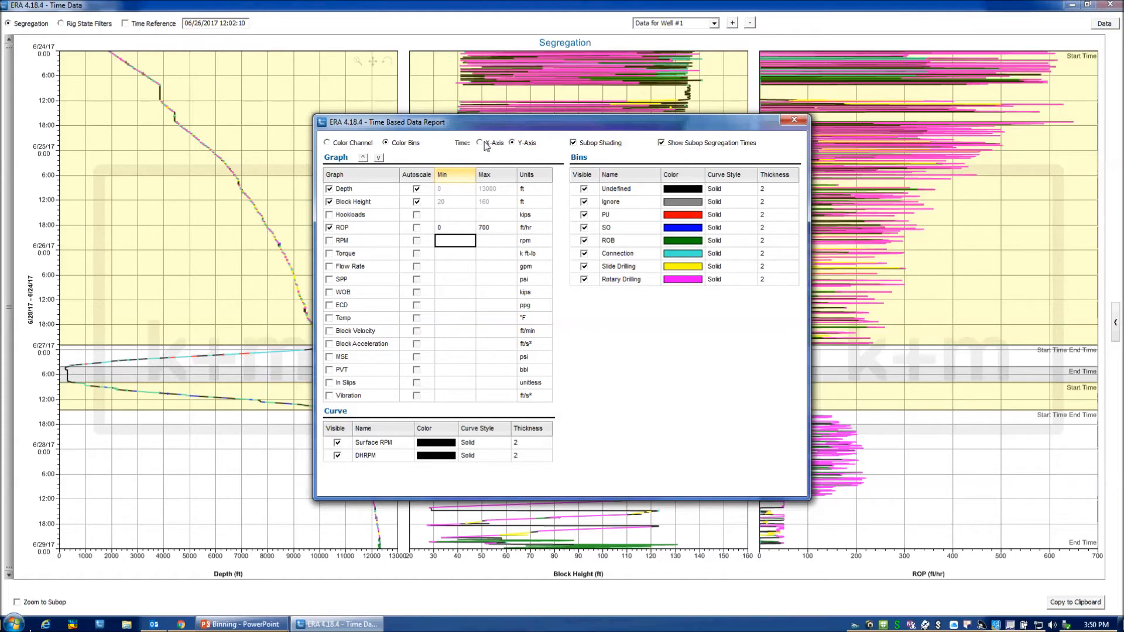
left_click(484, 143)
left_click(533, 145)
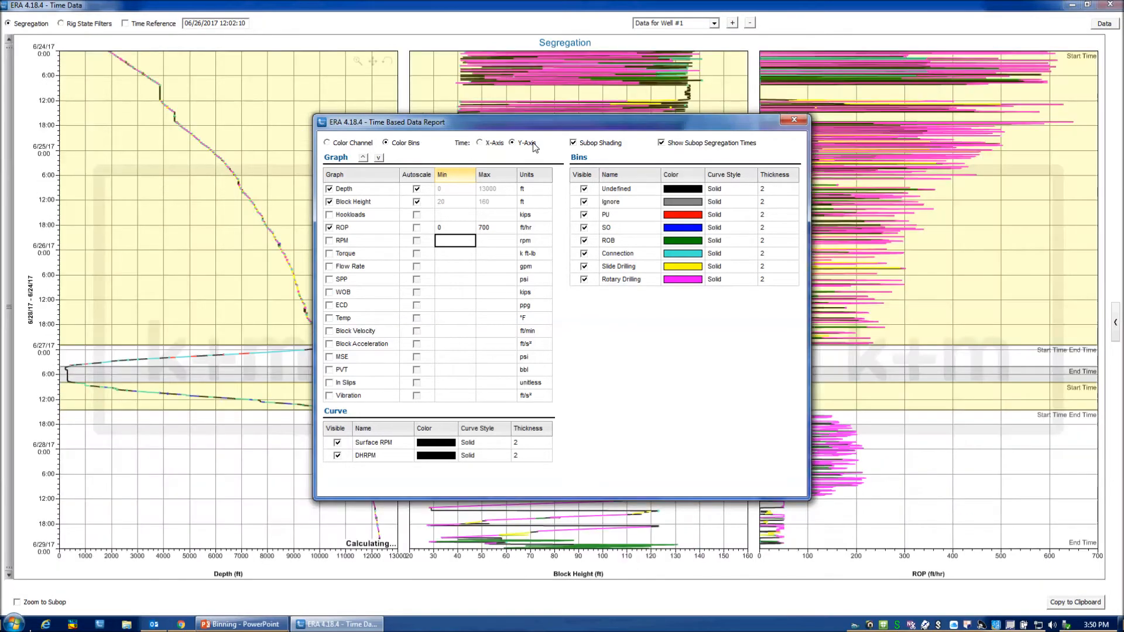
left_click(480, 143)
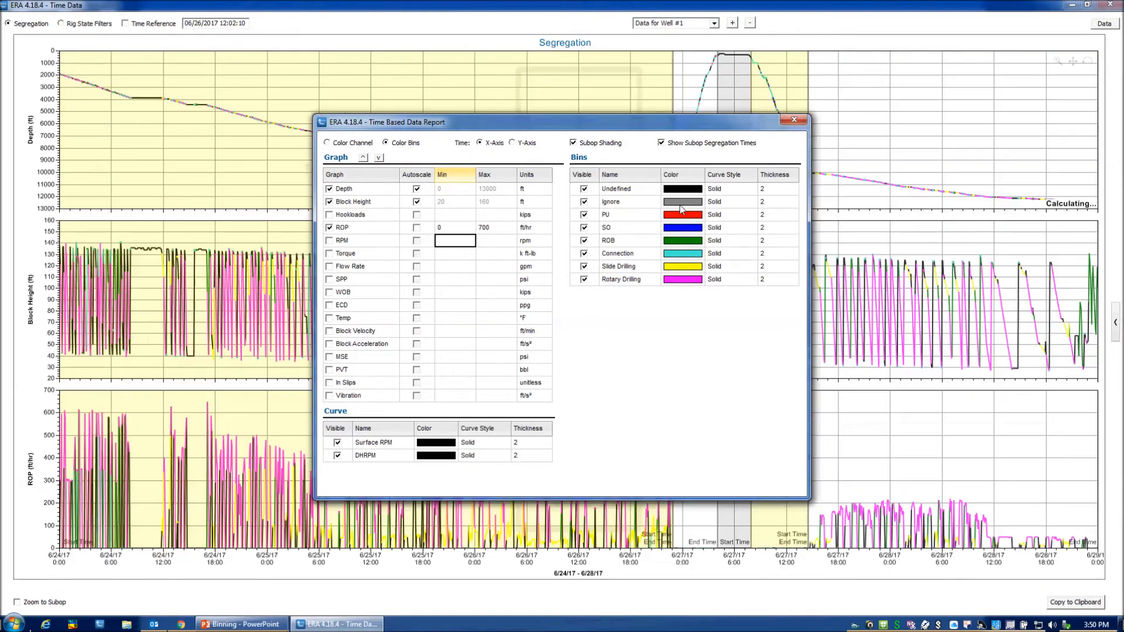
Try the subop shading and segregation time display options, leave both enabled, and close the chart settings.
left_click(573, 143)
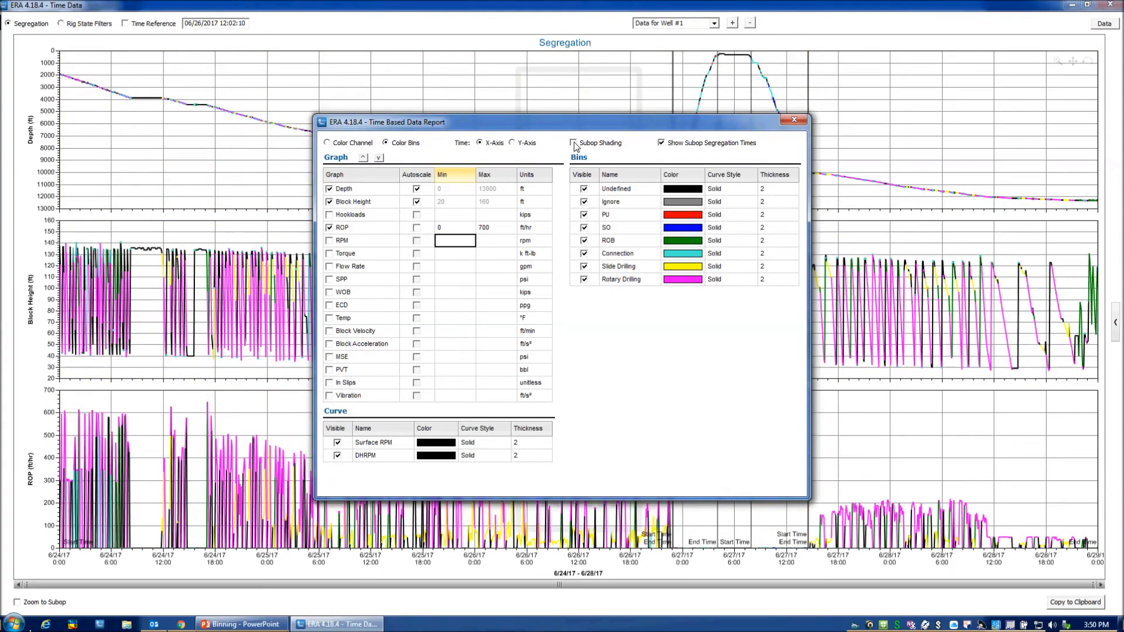
left_click(662, 143)
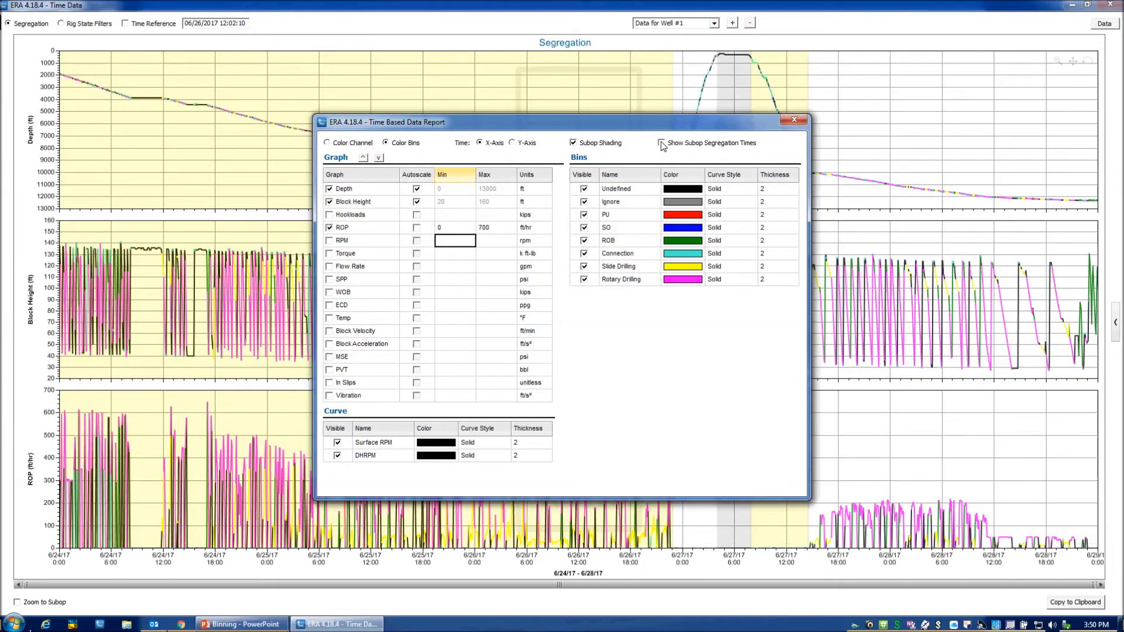
left_click(661, 143)
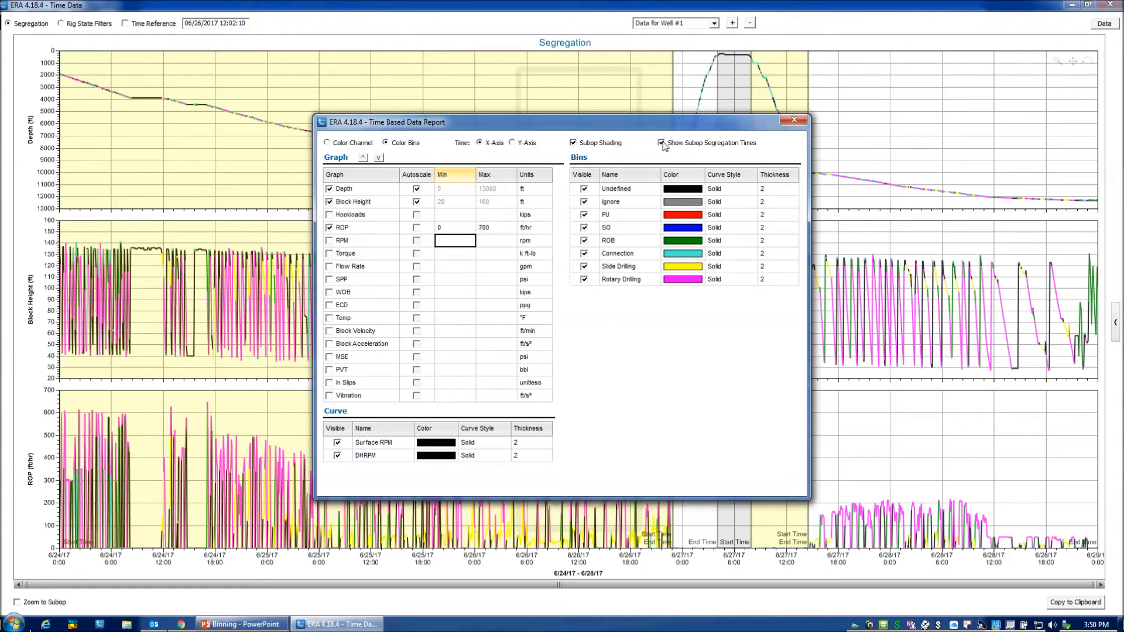
left_click(794, 120)
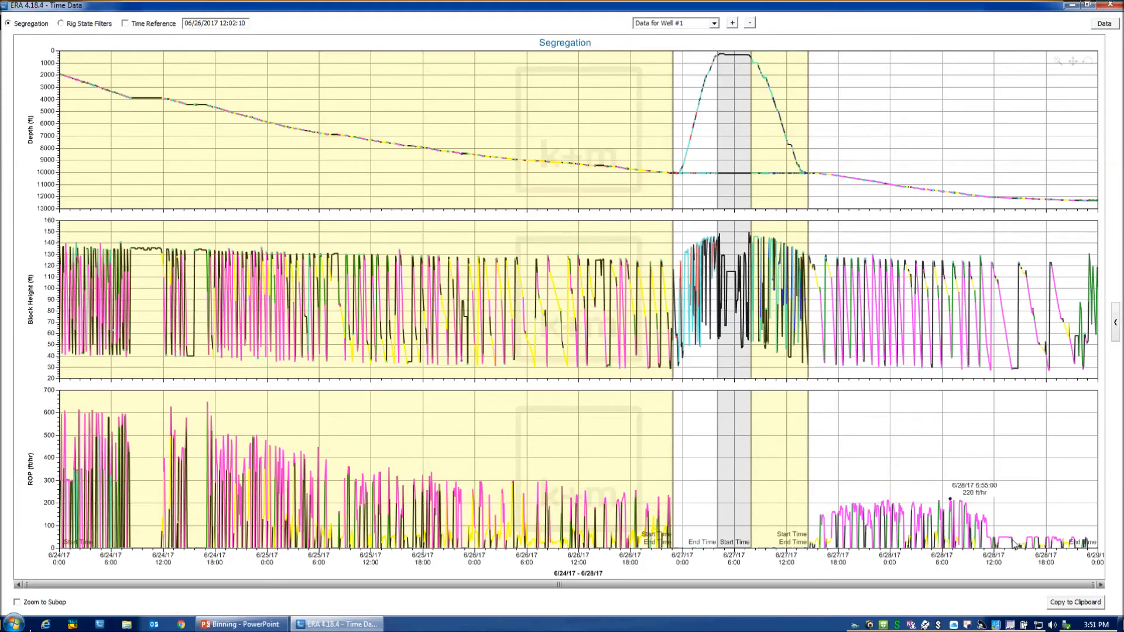
Copy the segregation charts to the clipboard and show the subop table again.
left_click(1080, 607)
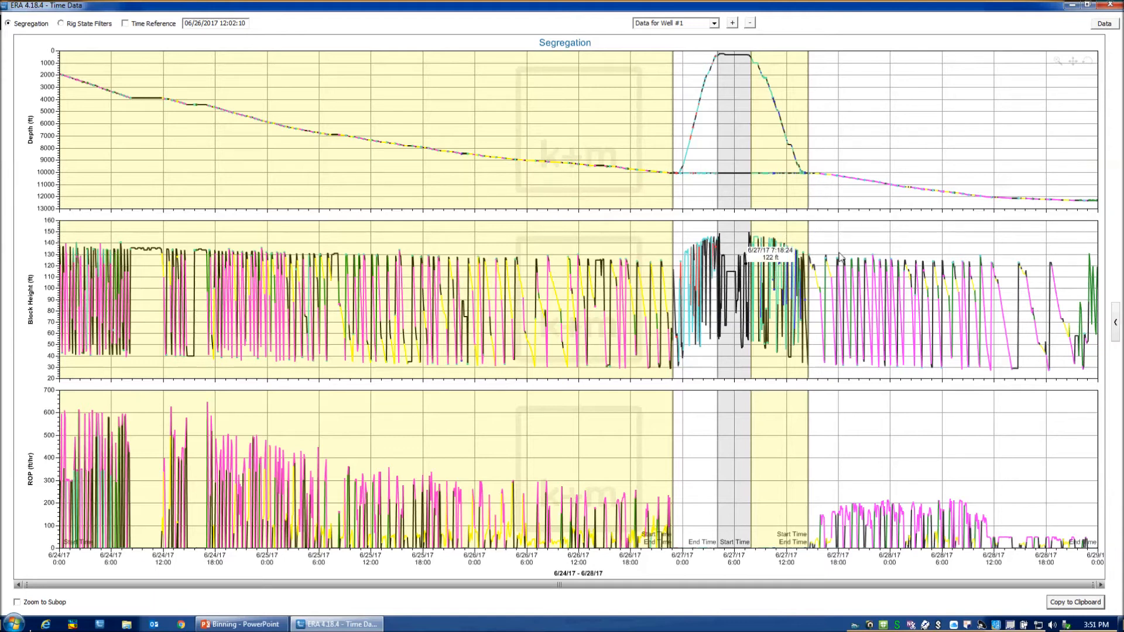
left_click(1116, 322)
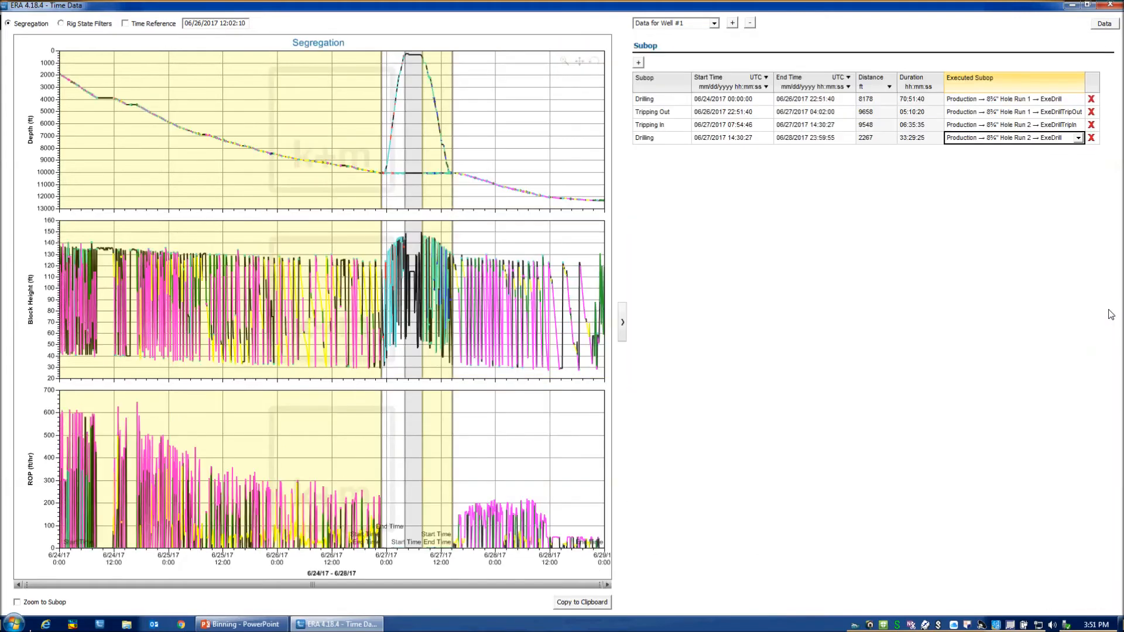
Place a time reference line on the charts, move it to 06/26/2017 15:35:30 to read the data, and hide it.
left_click(281, 187)
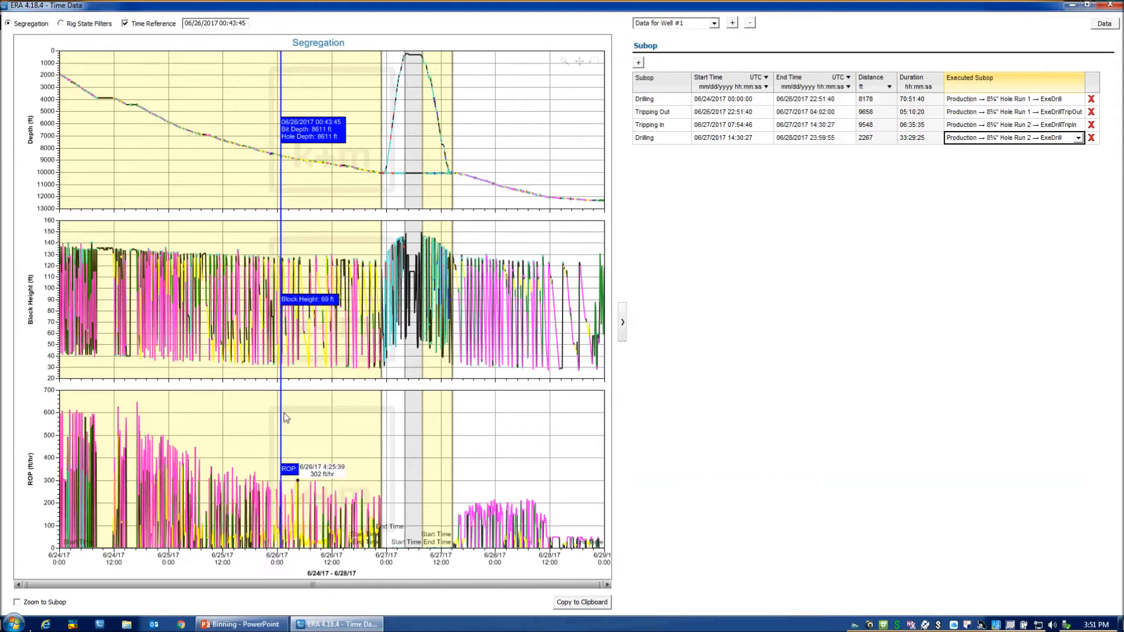
left_click_drag(281, 410, 350, 404)
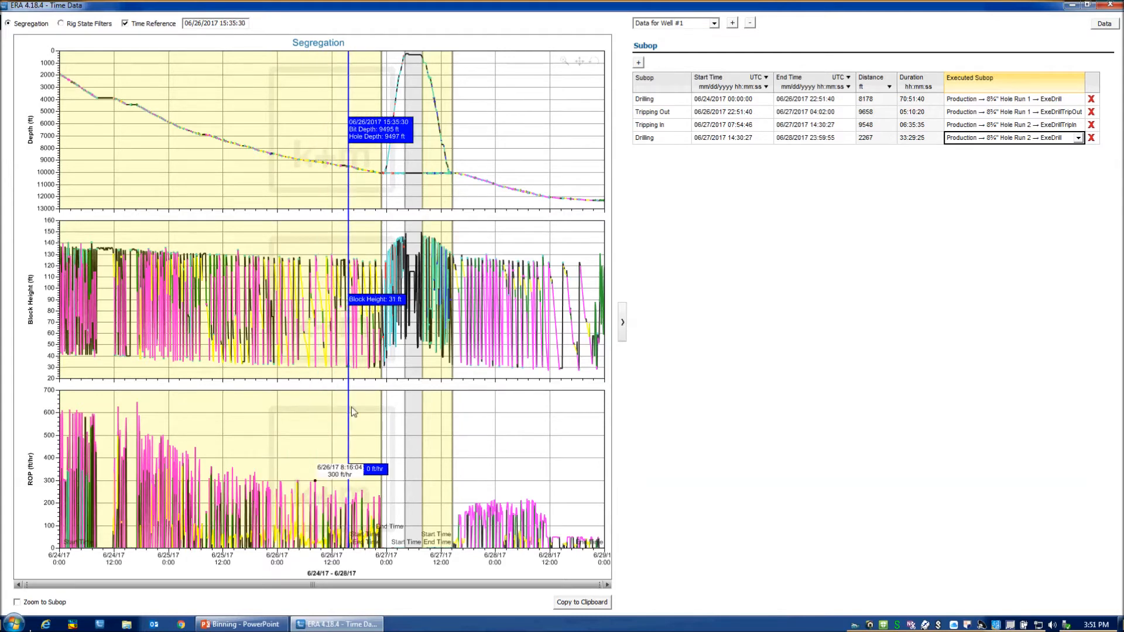
left_click(125, 24)
left_click(126, 24)
left_click(126, 24)
left_click(125, 24)
left_click(125, 24)
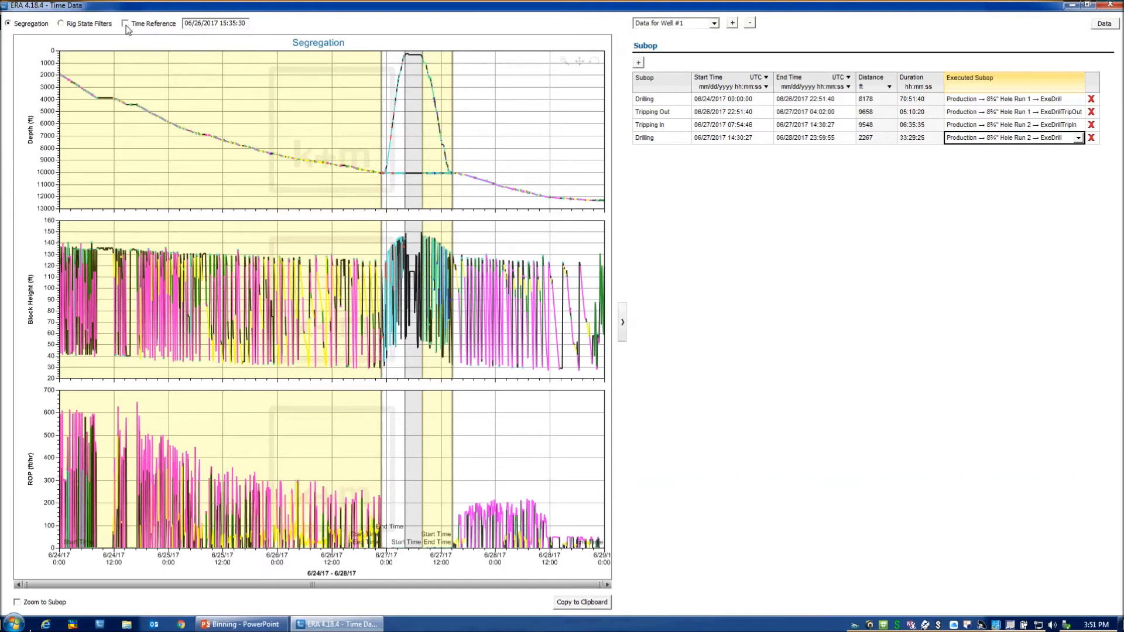
Switch to the Rig State Filters view and check which channels its chart settings display.
left_click(79, 29)
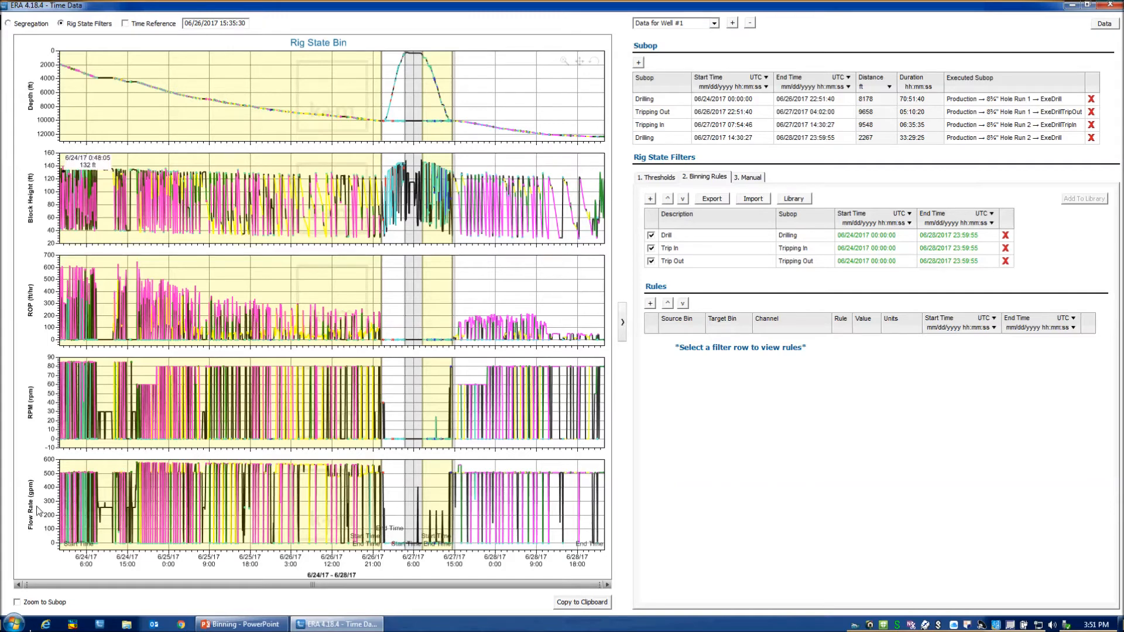
double_click(233, 270)
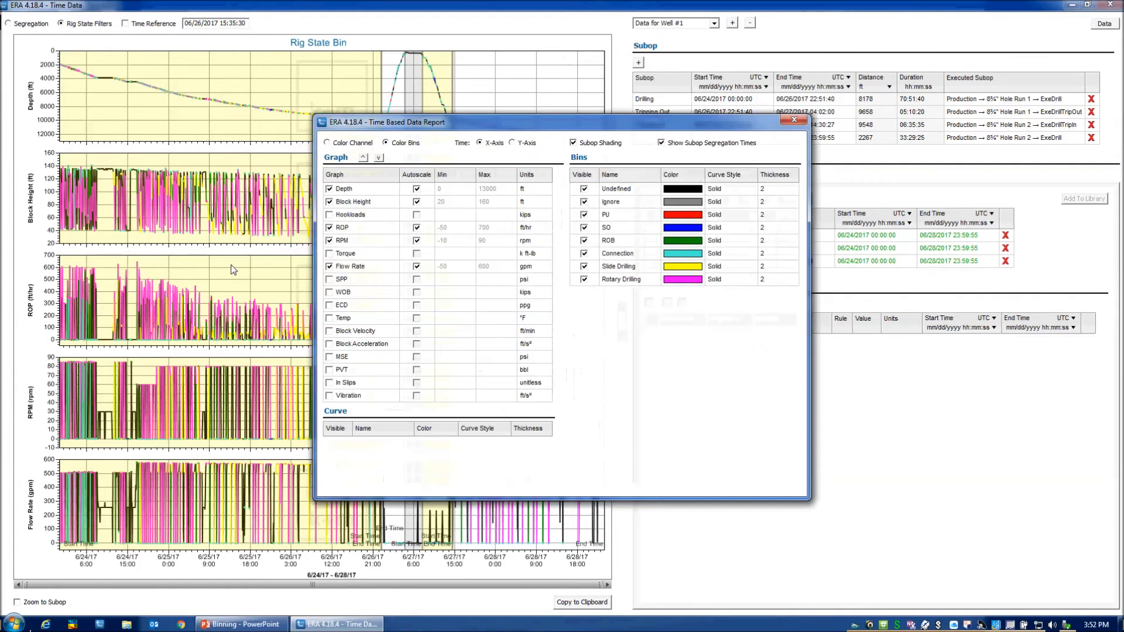
left_click(794, 120)
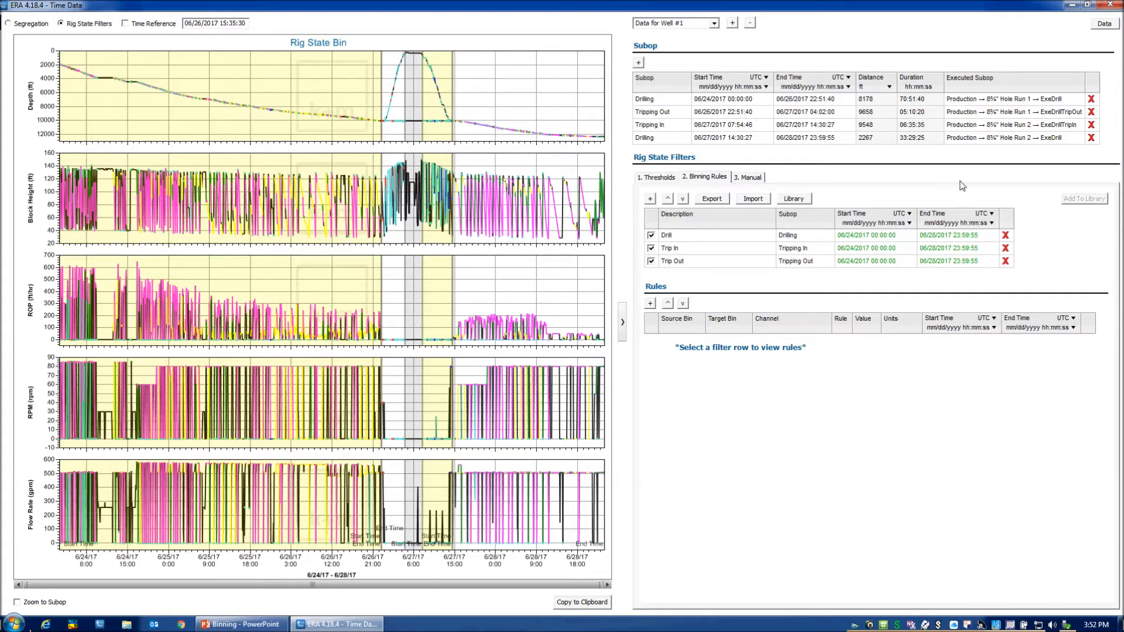
Review the binning rules behind the Drill, Trip In and Trip Out filters.
left_click(651, 261)
left_click(713, 238)
left_click(707, 251)
left_click(707, 262)
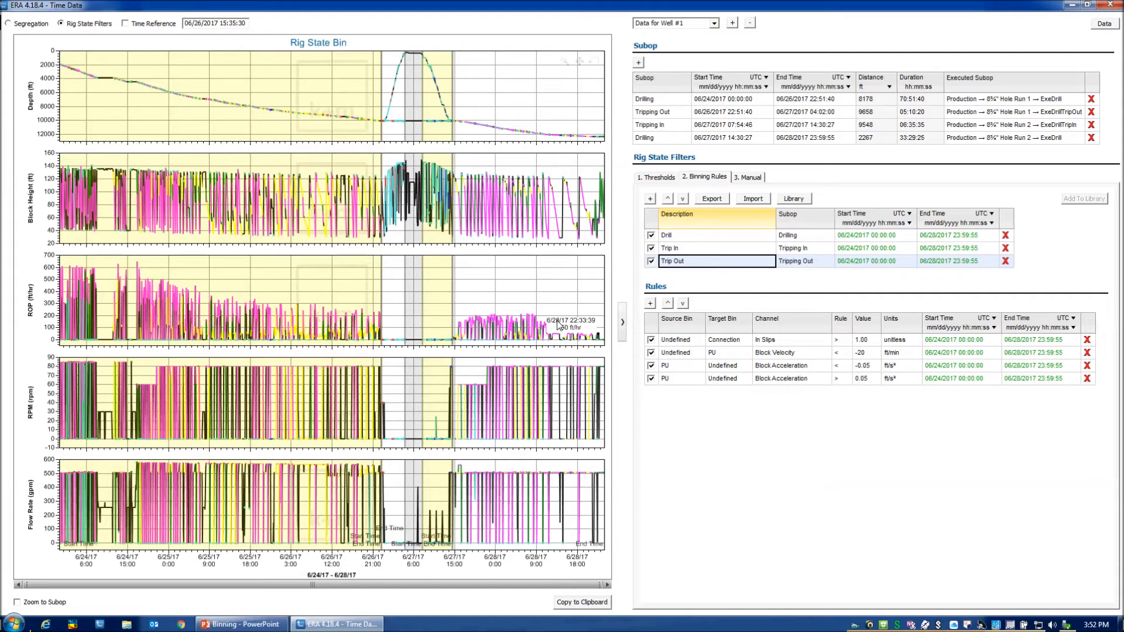
Switch to the Binning presentation in PowerPoint and start its slide show.
left_click(254, 625)
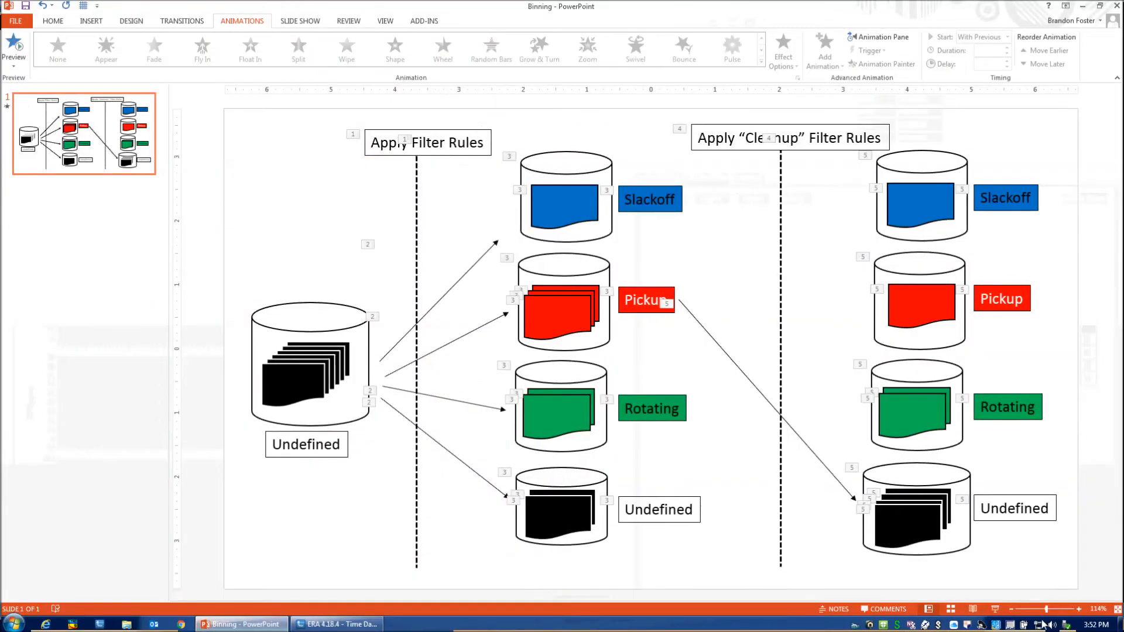
left_click(997, 611)
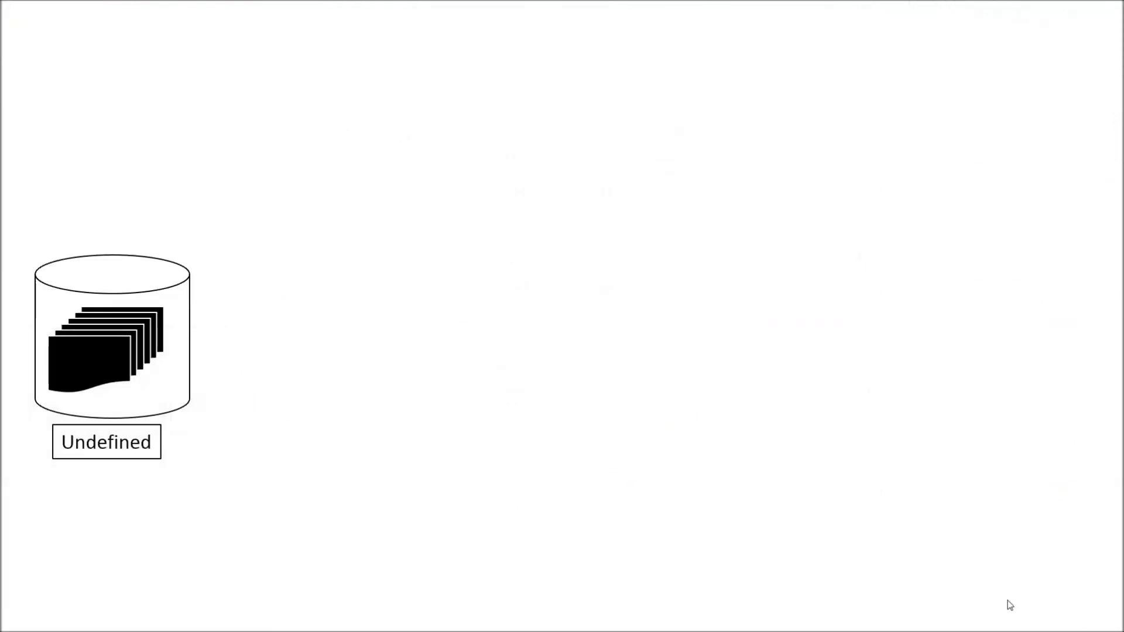
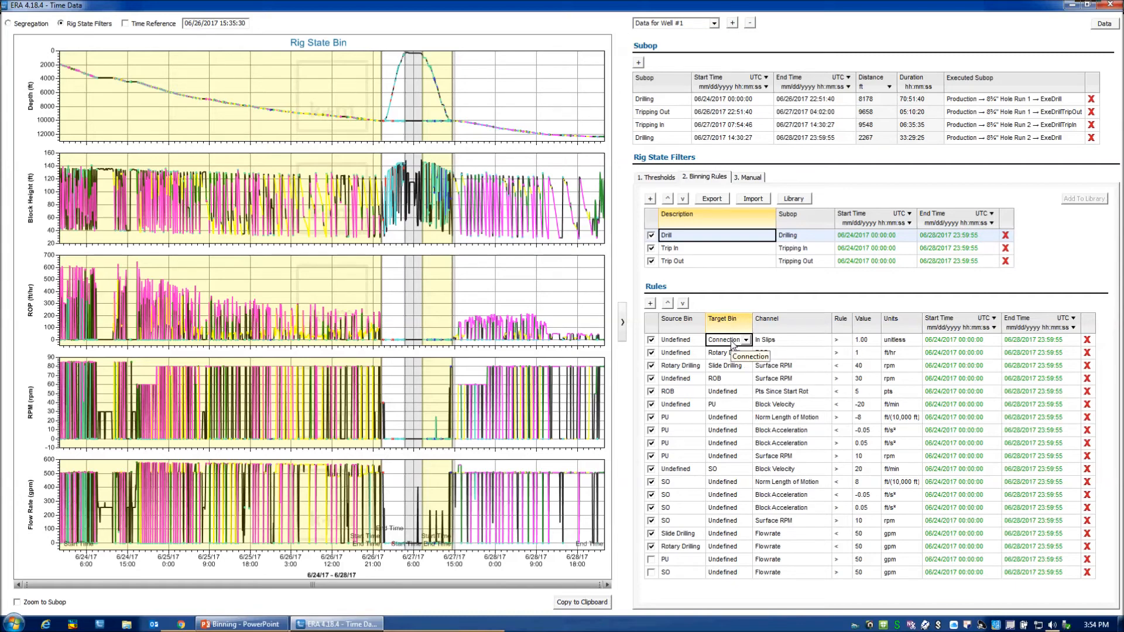
Examine the Connection rule of the Drill filter, including its In Slips channel, comparison and value.
left_click(774, 342)
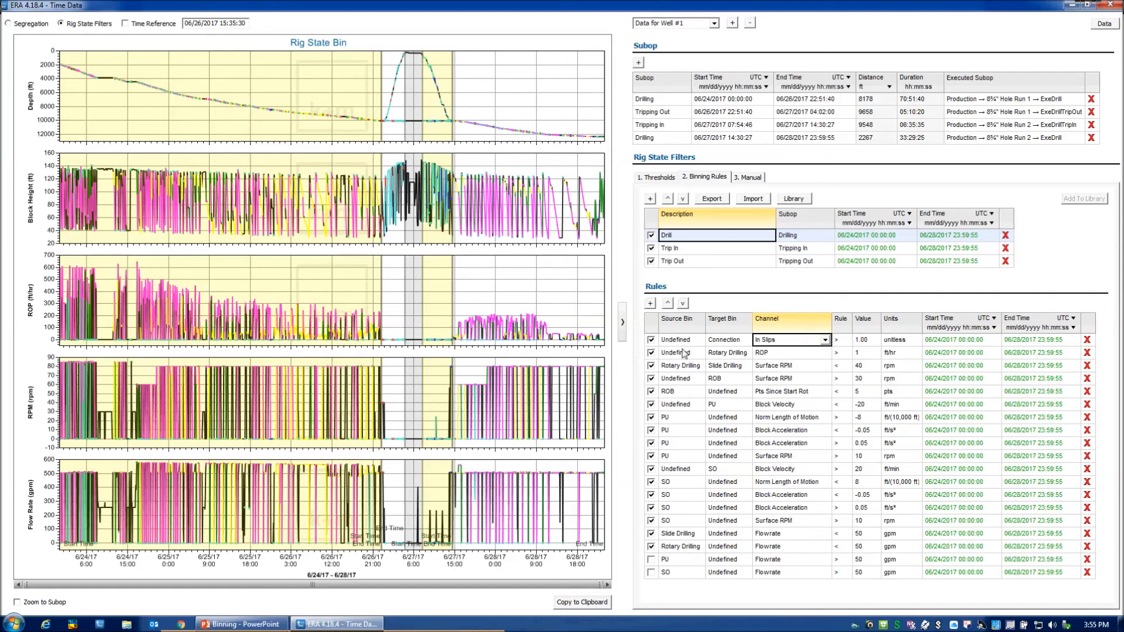
left_click(840, 341)
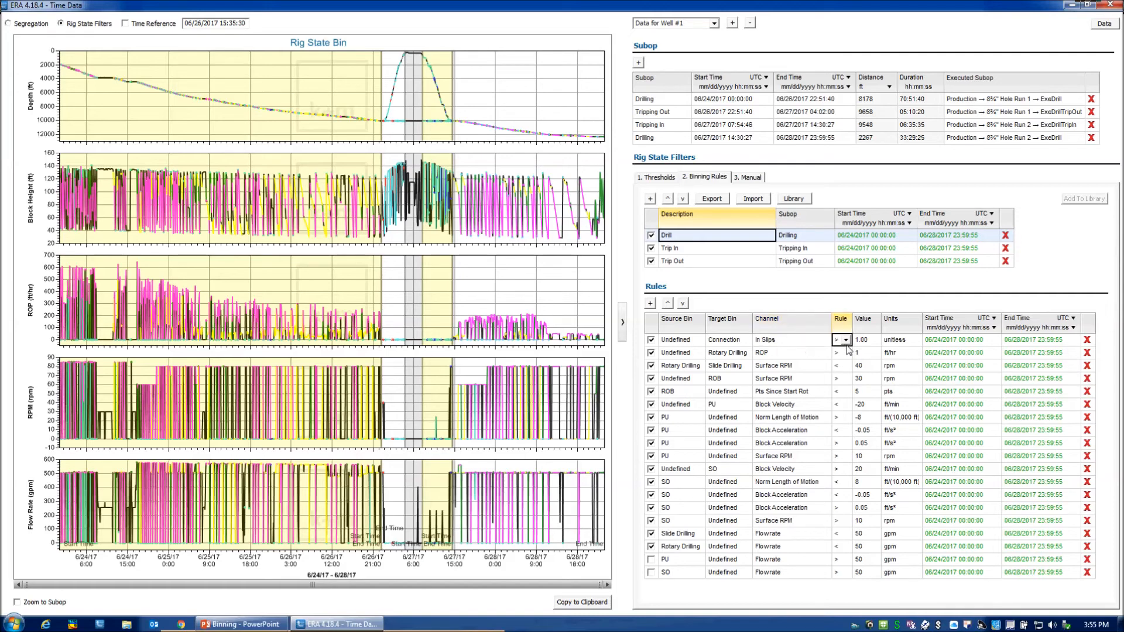
left_click(868, 341)
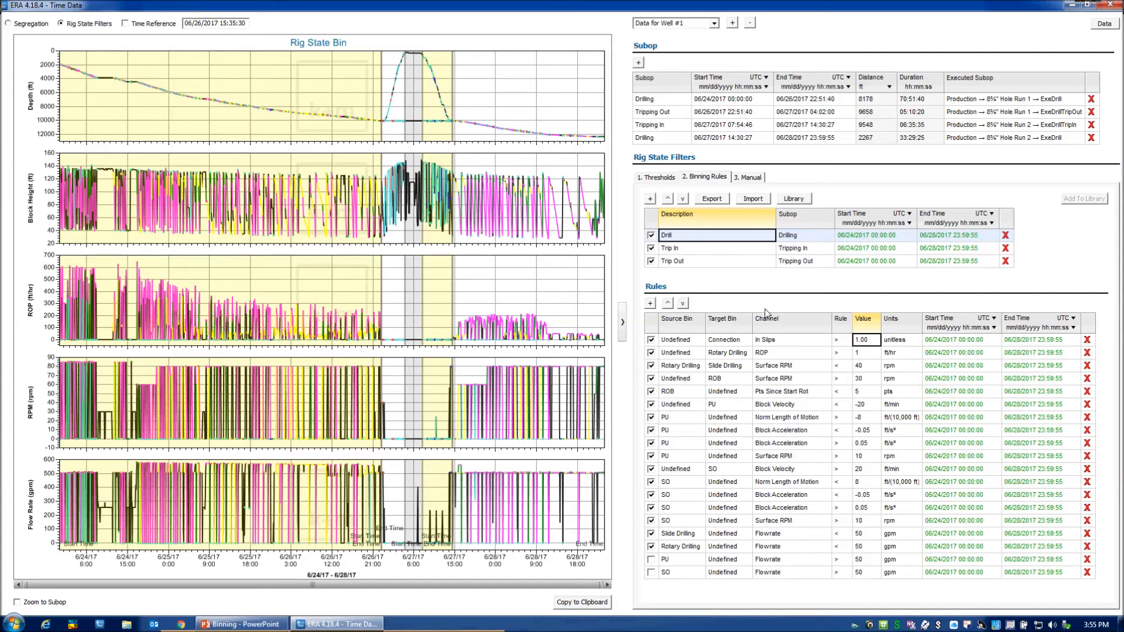
left_click(777, 340)
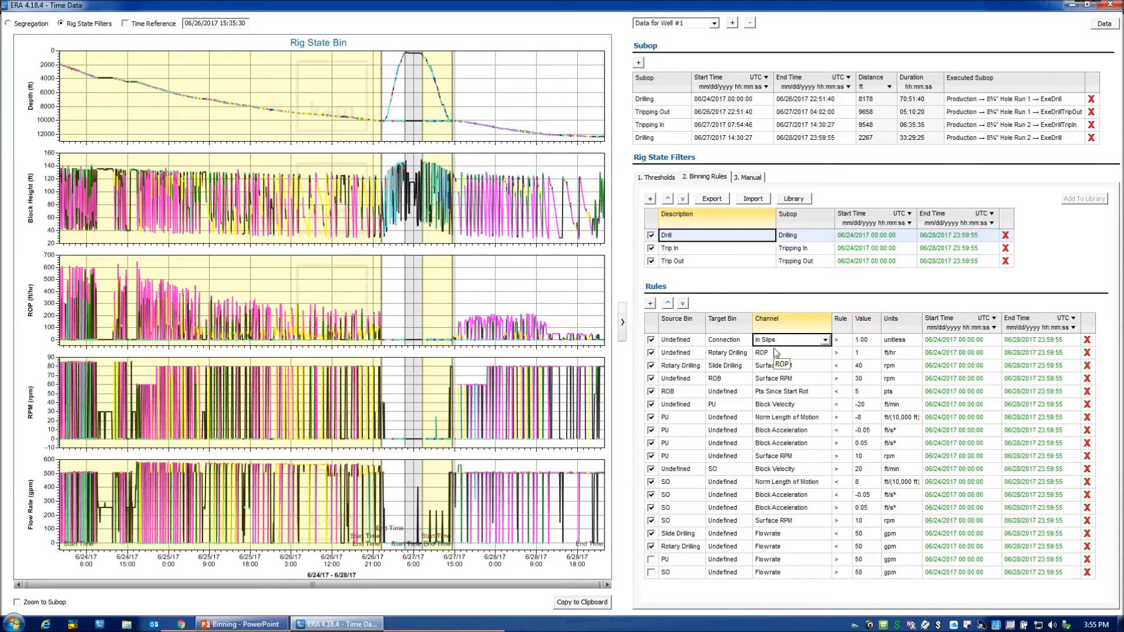
Examine the Undefined to Rotary Drilling rule, including its source bin, target bin, ROP channel, comparison and value.
left_click(682, 354)
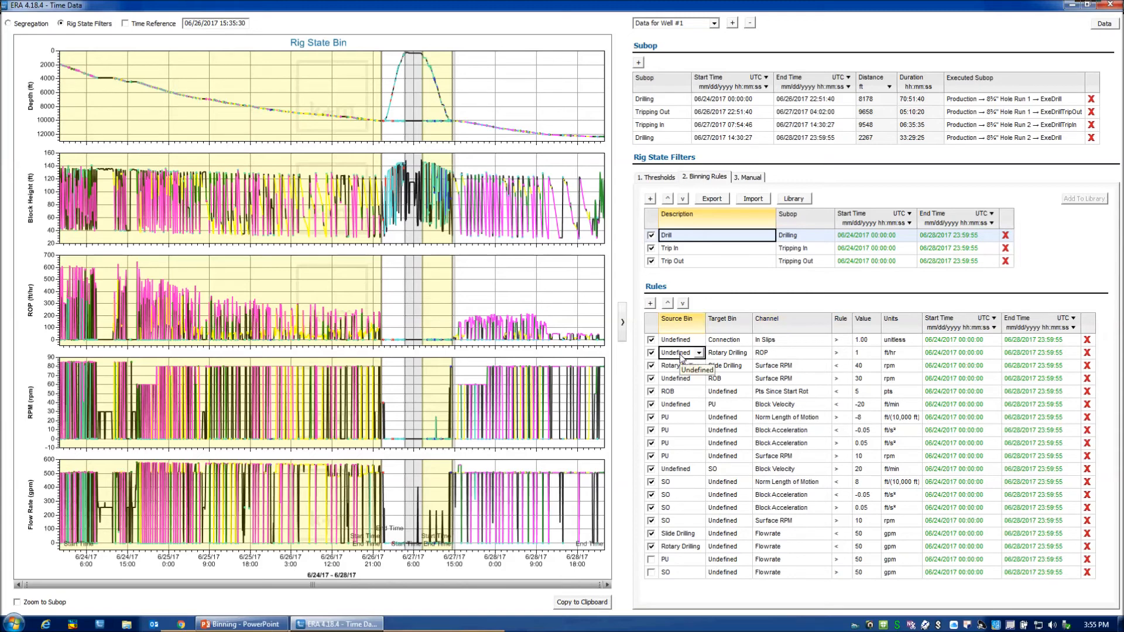
left_click(731, 355)
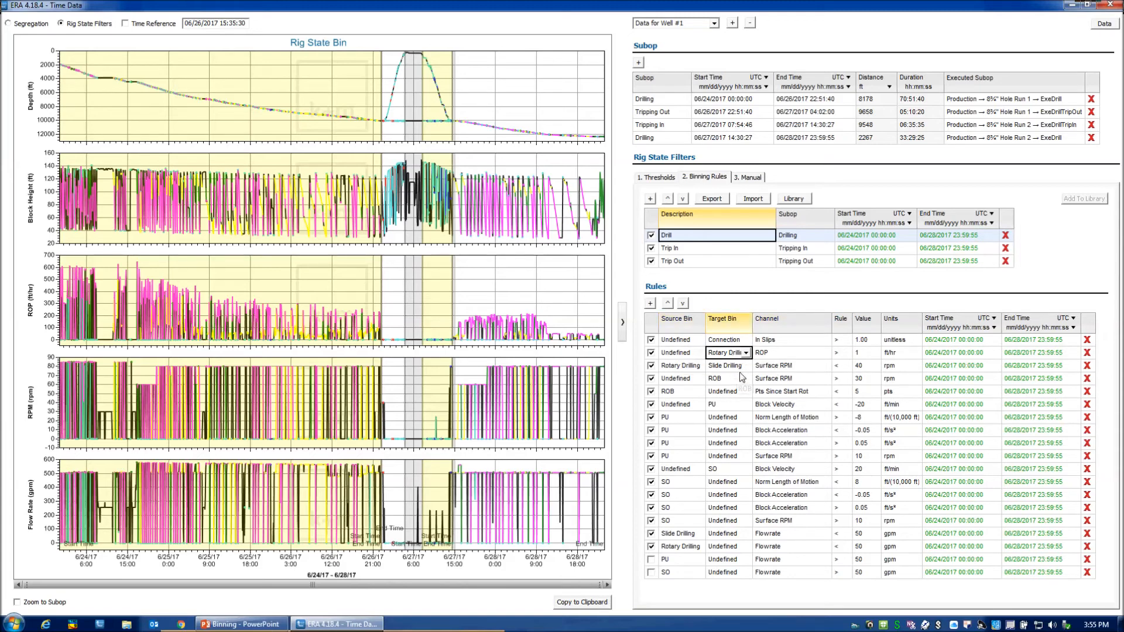
left_click(772, 355)
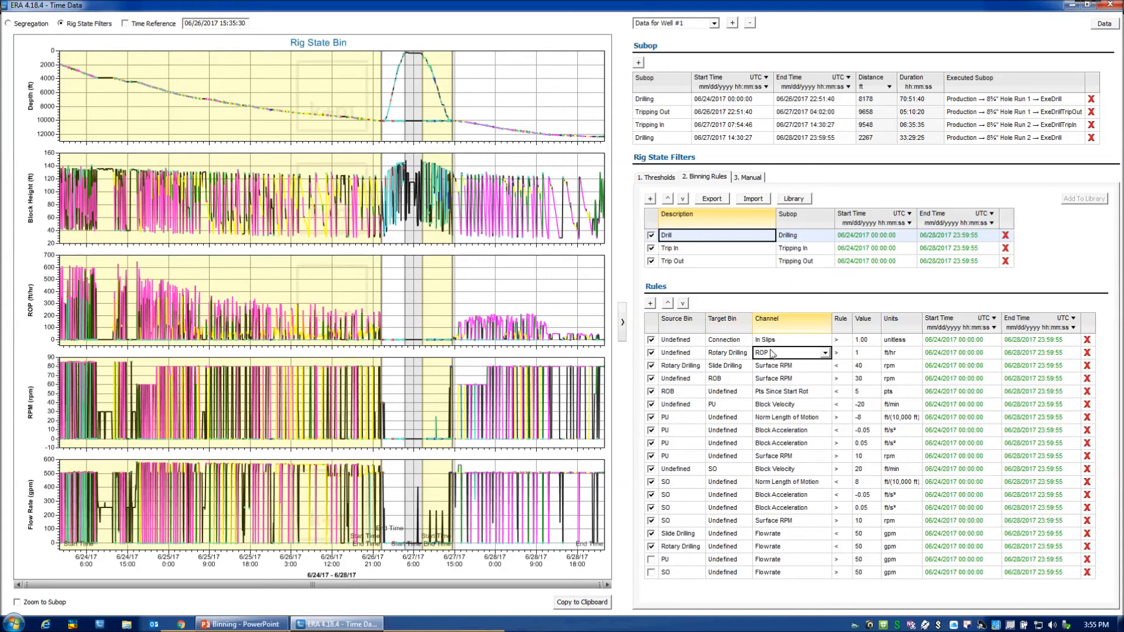
left_click(843, 355)
left_click(866, 357)
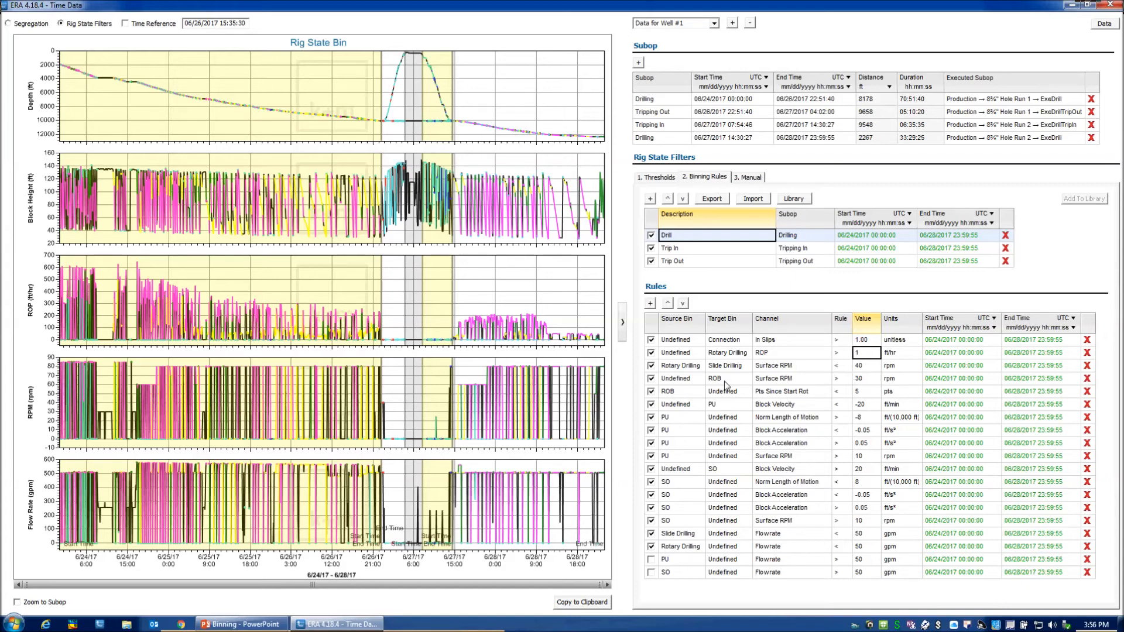
Examine how the Rotary Drilling to Slide Drilling rule uses the Surface RPM channel, its comparison and its value.
left_click(681, 367)
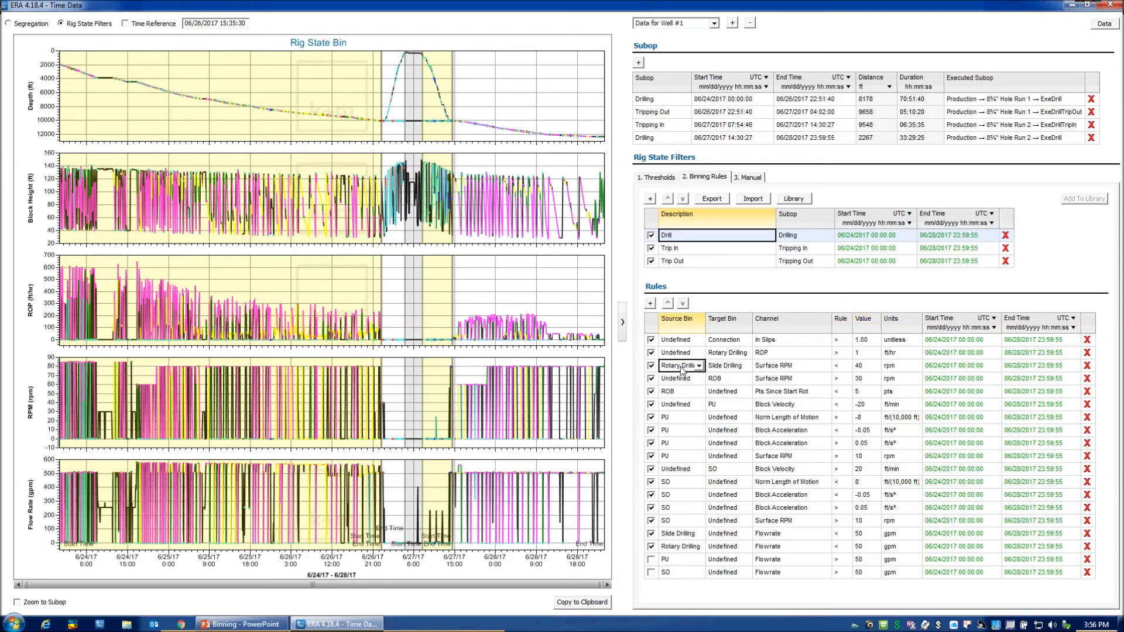
left_click(719, 371)
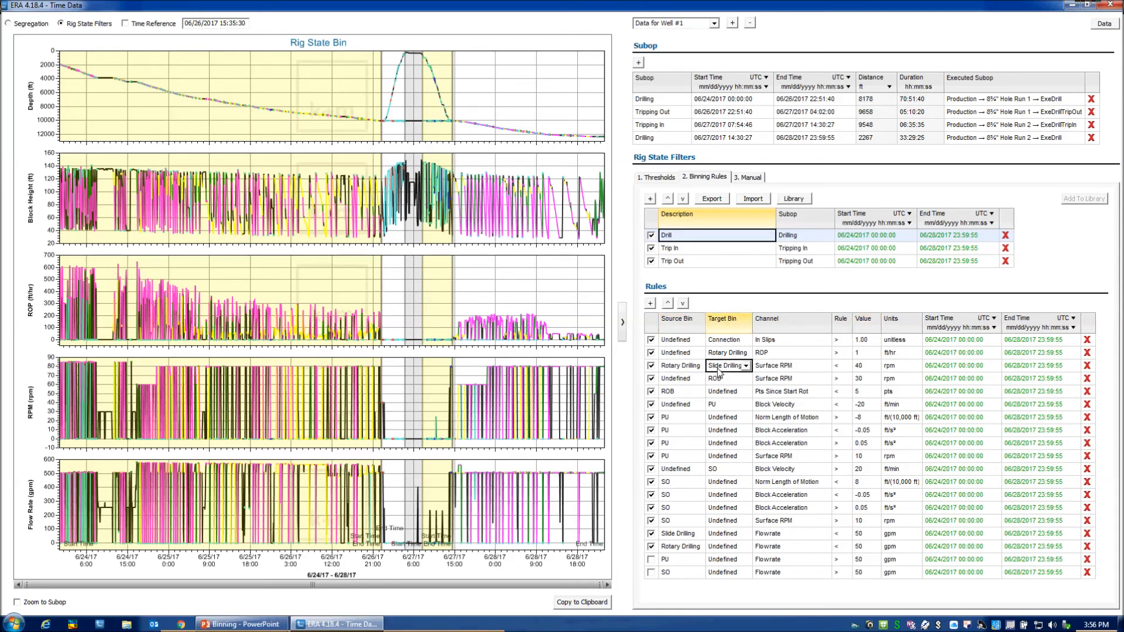
left_click(791, 367)
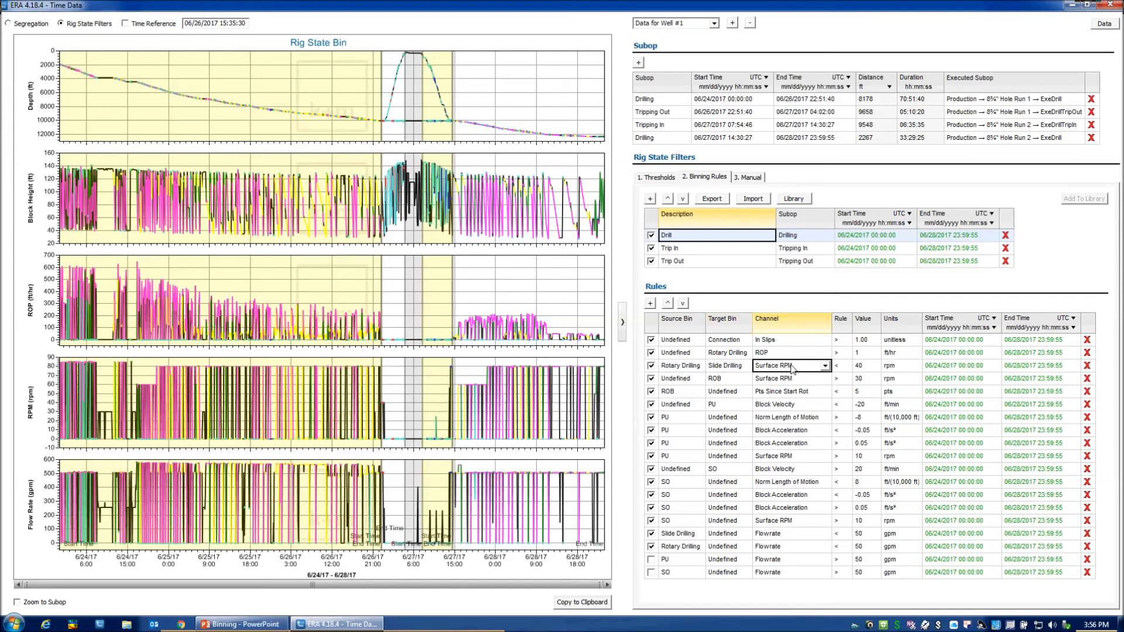
left_click(840, 373)
left_click(860, 365)
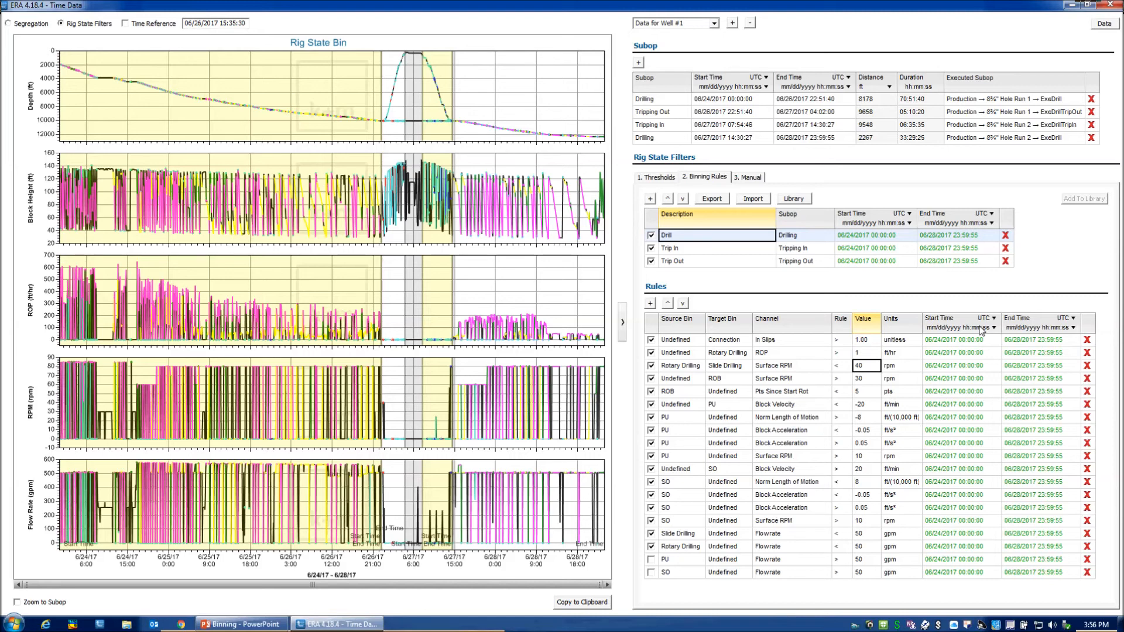
left_click(843, 366)
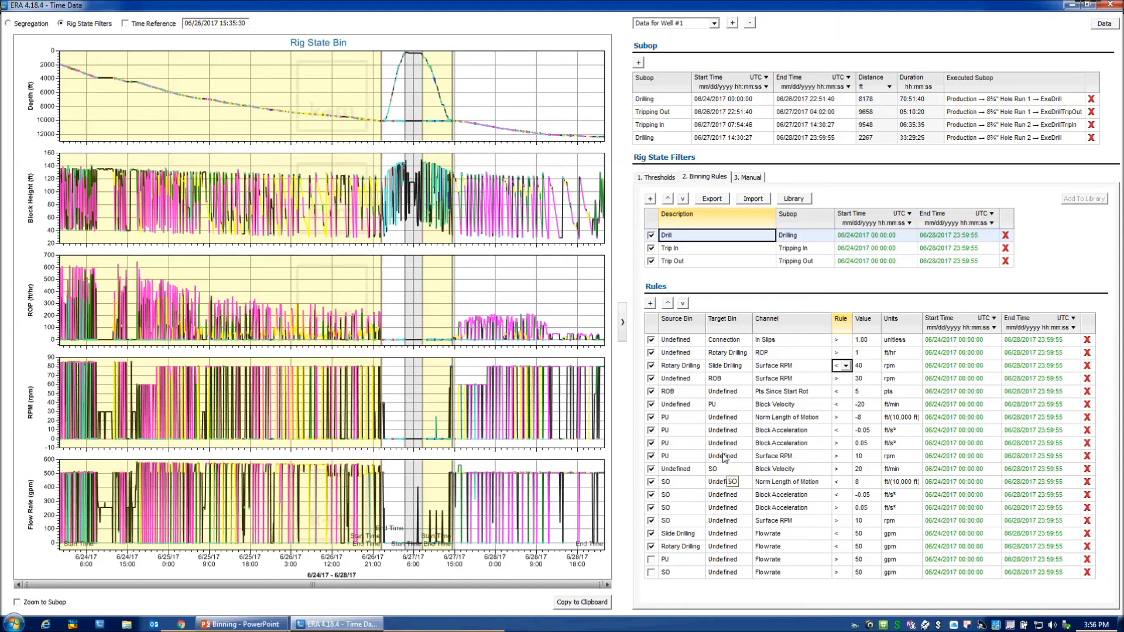
Examine the rules that move PU data back to Undefined, focusing on Norm Length of Motion and Surface RPM.
left_click(681, 417)
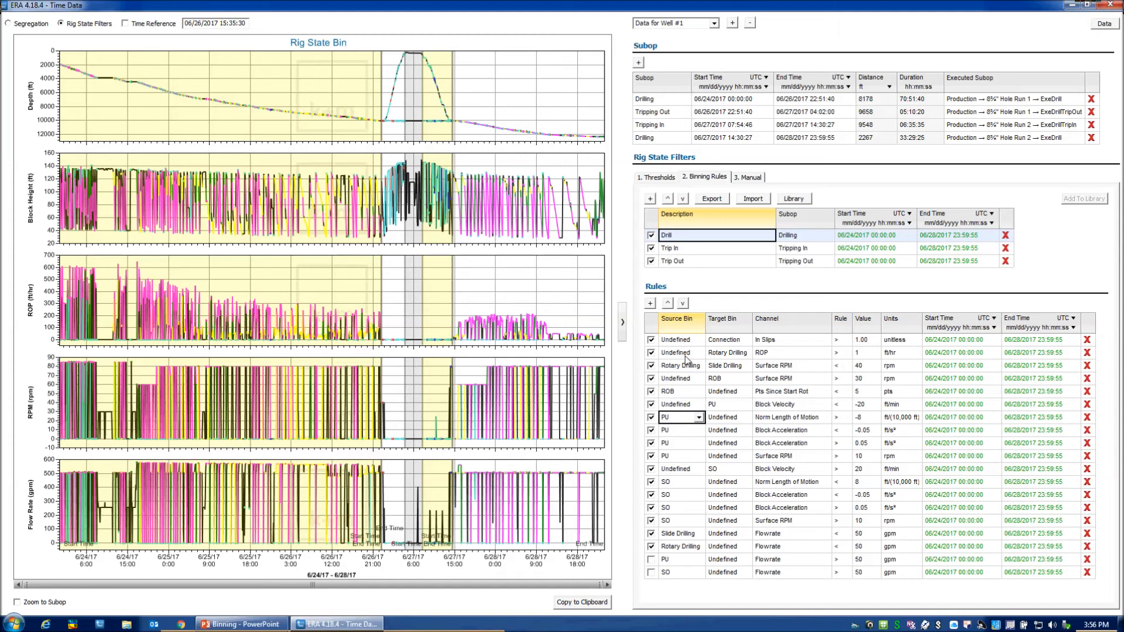
left_click(730, 421)
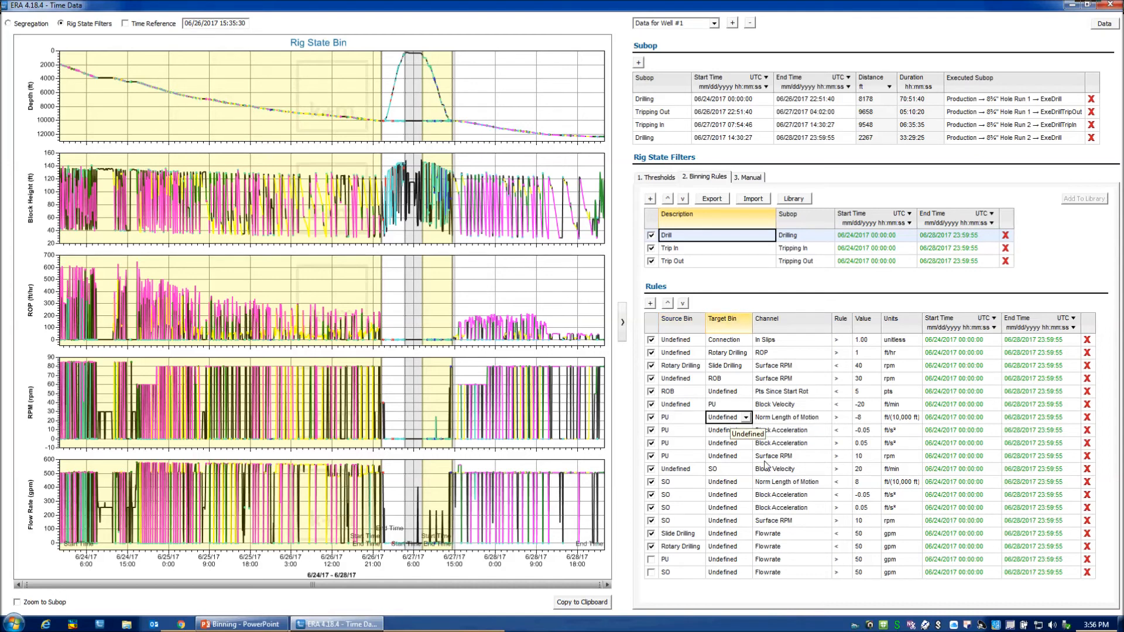
left_click(786, 422)
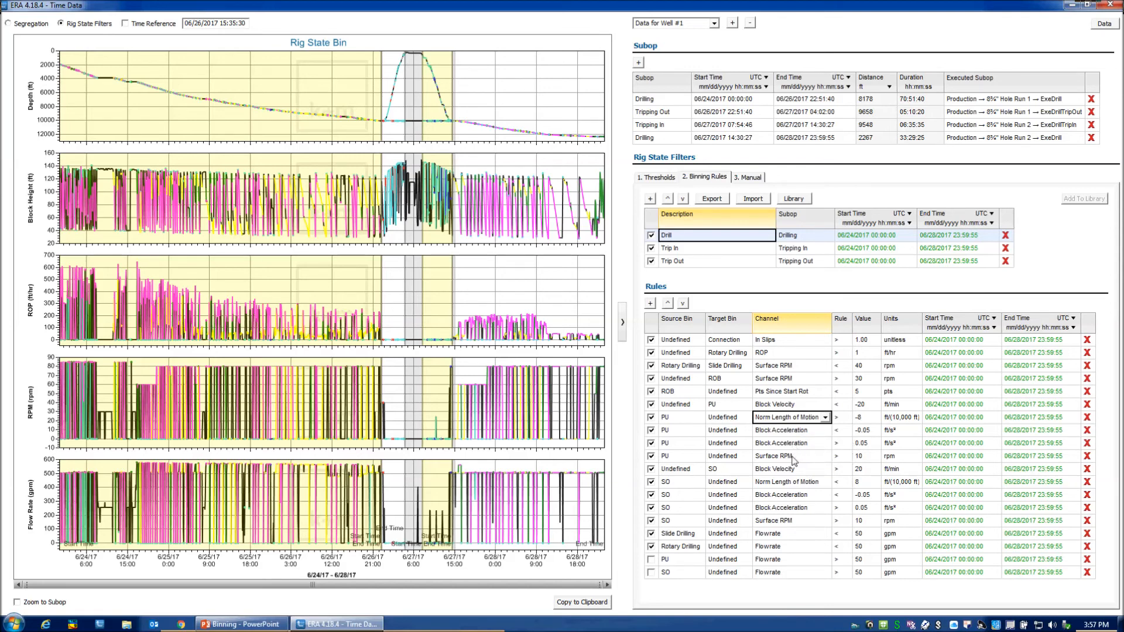
left_click(794, 460)
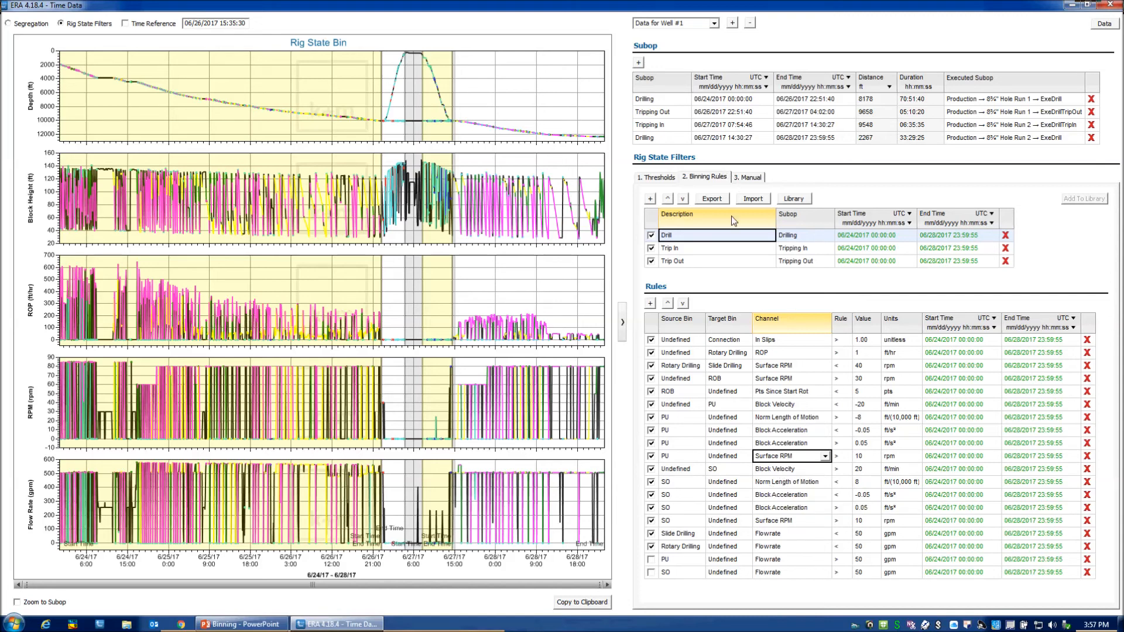
Review the channel thresholds, switching the Flowrate threshold for all subops off and back on, and return to the binning rules.
left_click(660, 178)
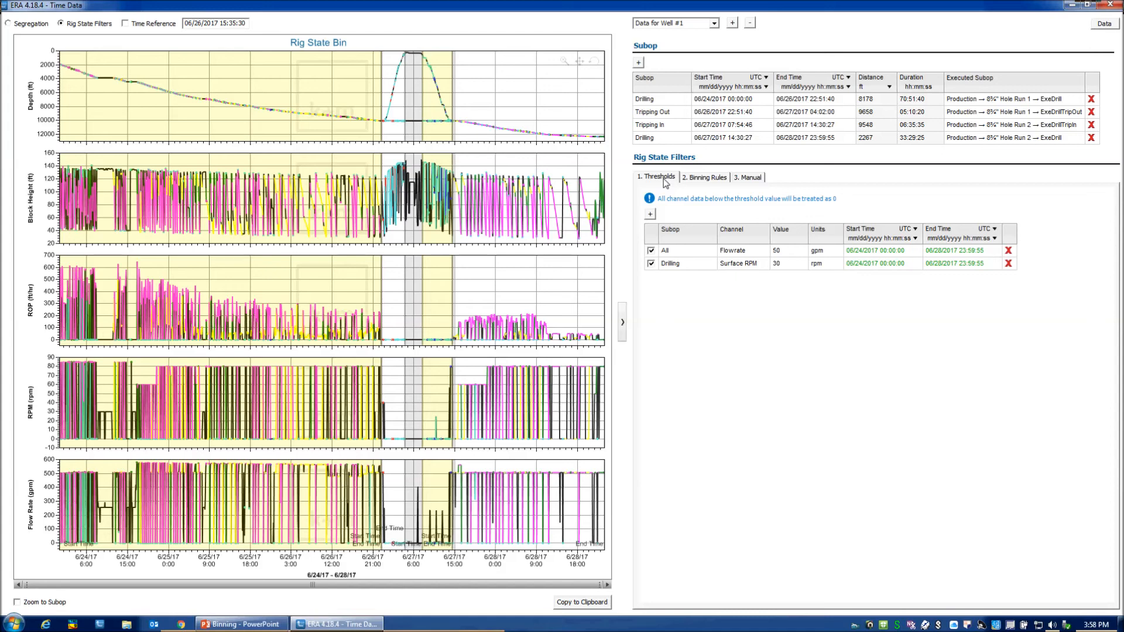
left_click(762, 252)
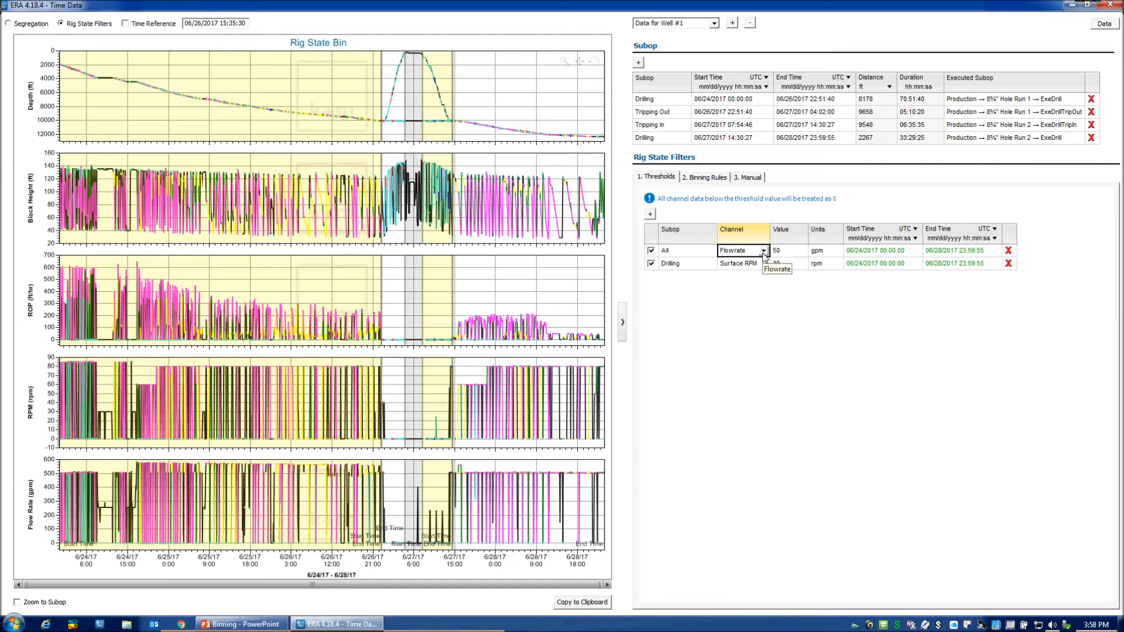
left_click(785, 258)
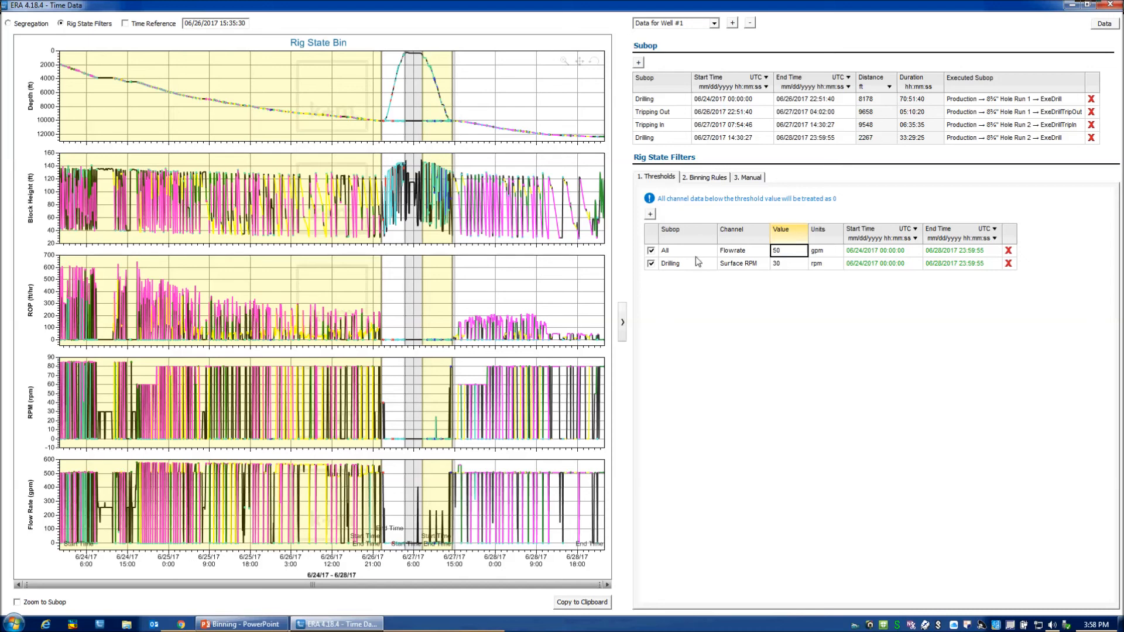
left_click(651, 251)
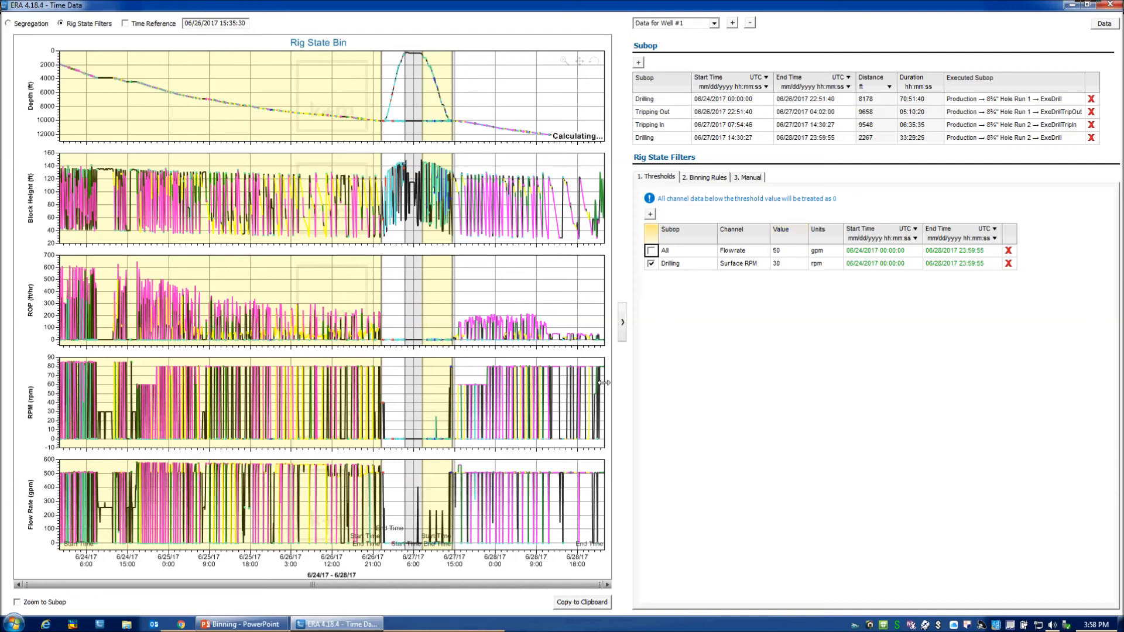
left_click(651, 251)
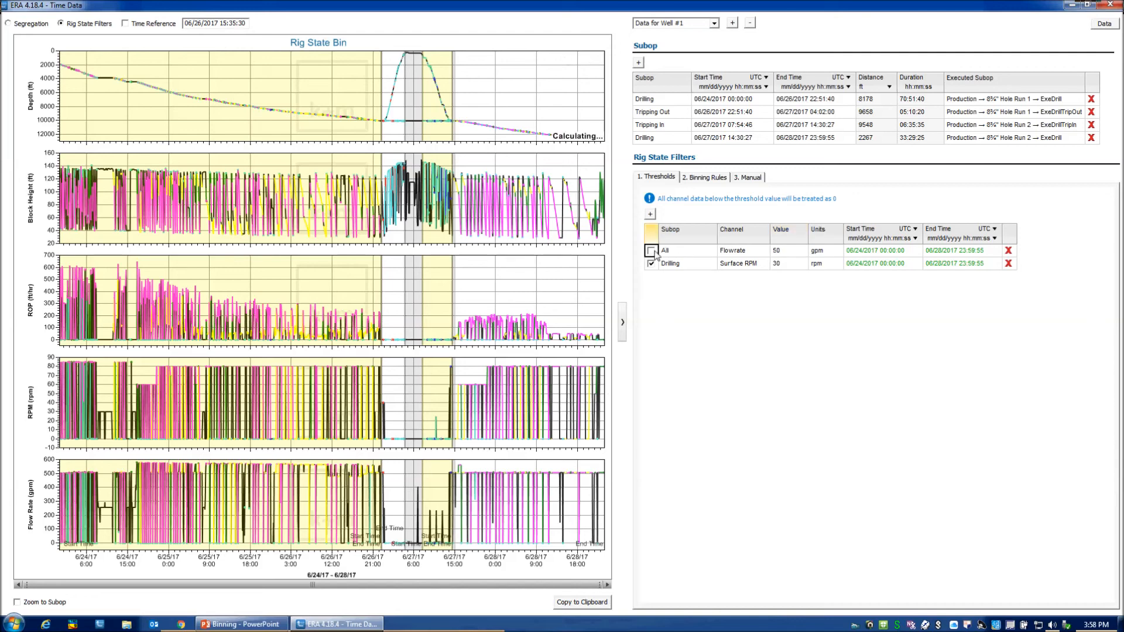
left_click(780, 253)
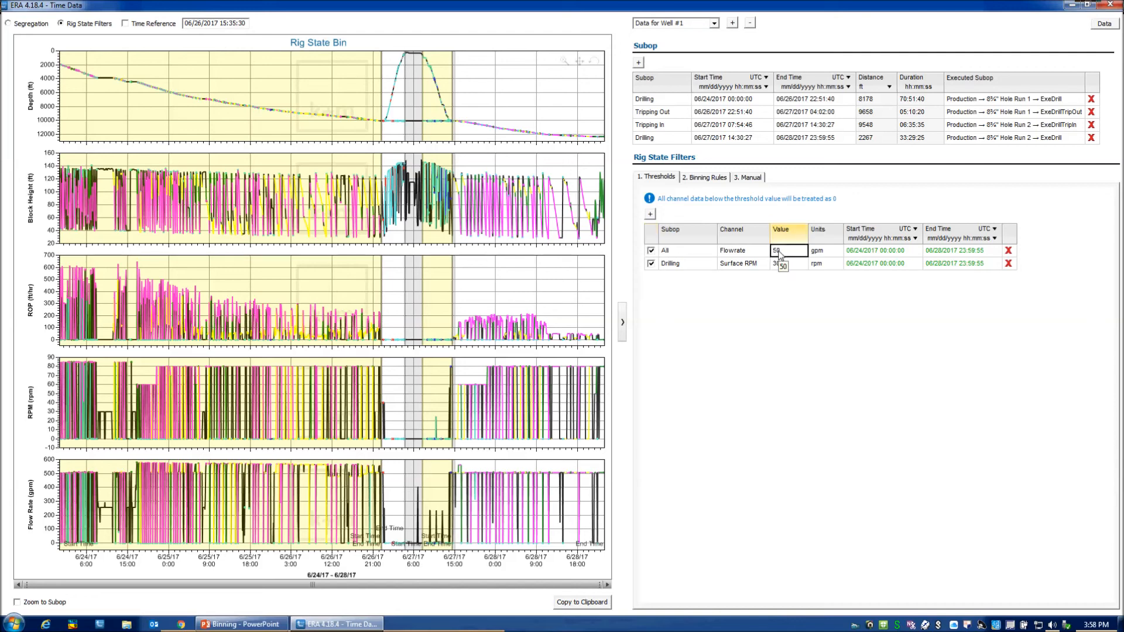
left_click(700, 179)
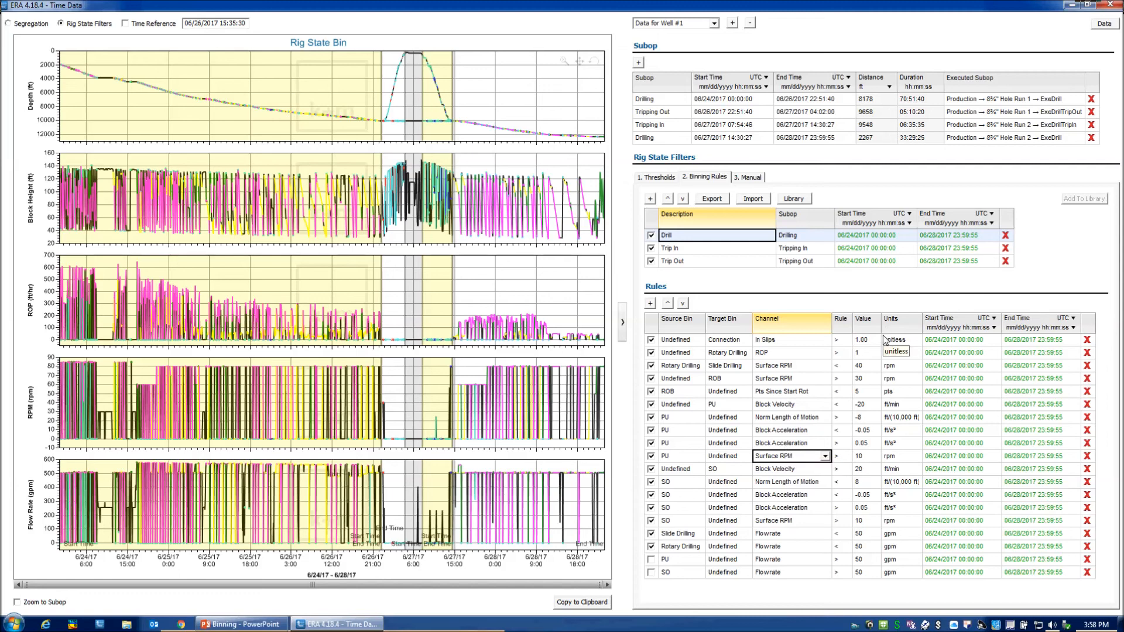
Manually bin the data from 06/26/2017 09:24:47 to 06/26/2017 13:02:01 as Undefined on the depth chart.
left_click(753, 178)
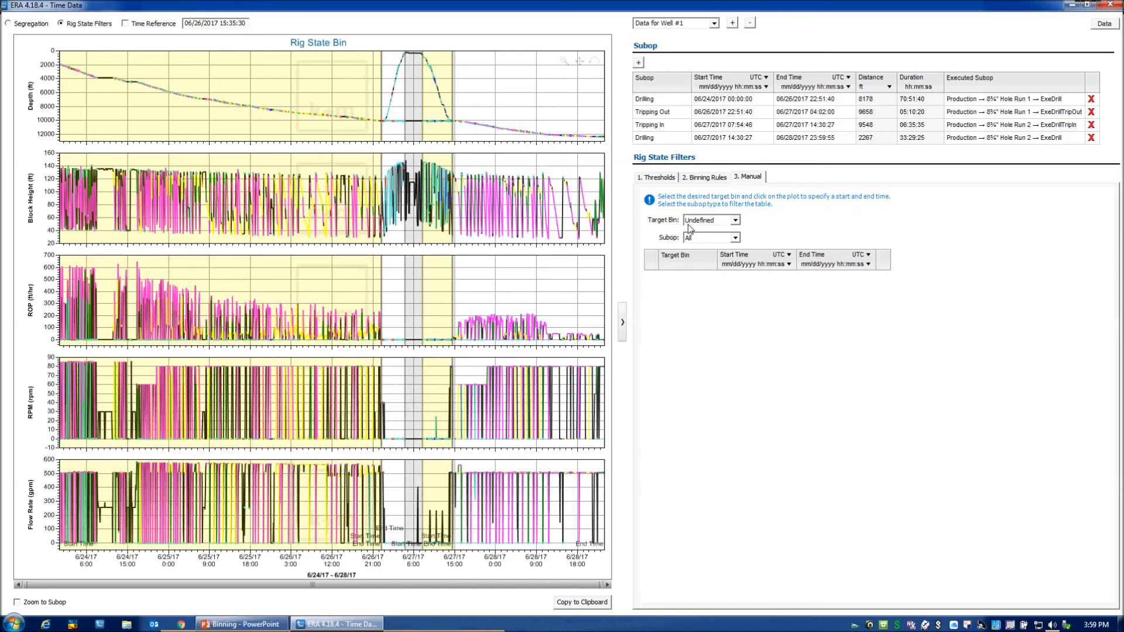
left_click(321, 125)
left_click(337, 123)
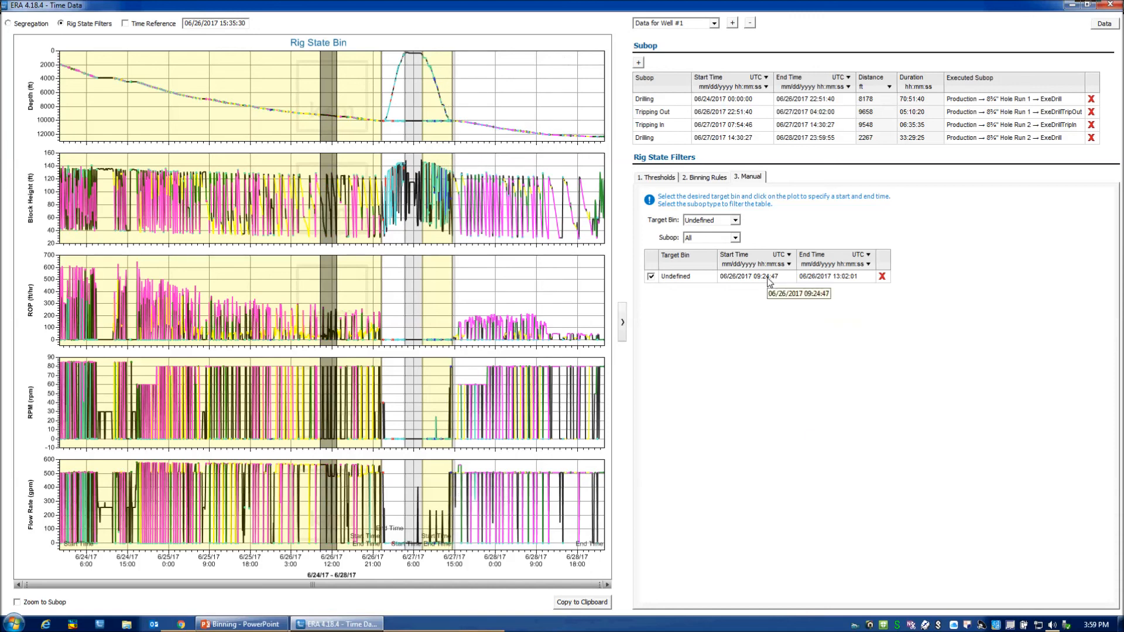
Try PU and SO as the target bin of the manual time range, and delete the entry.
left_click(690, 278)
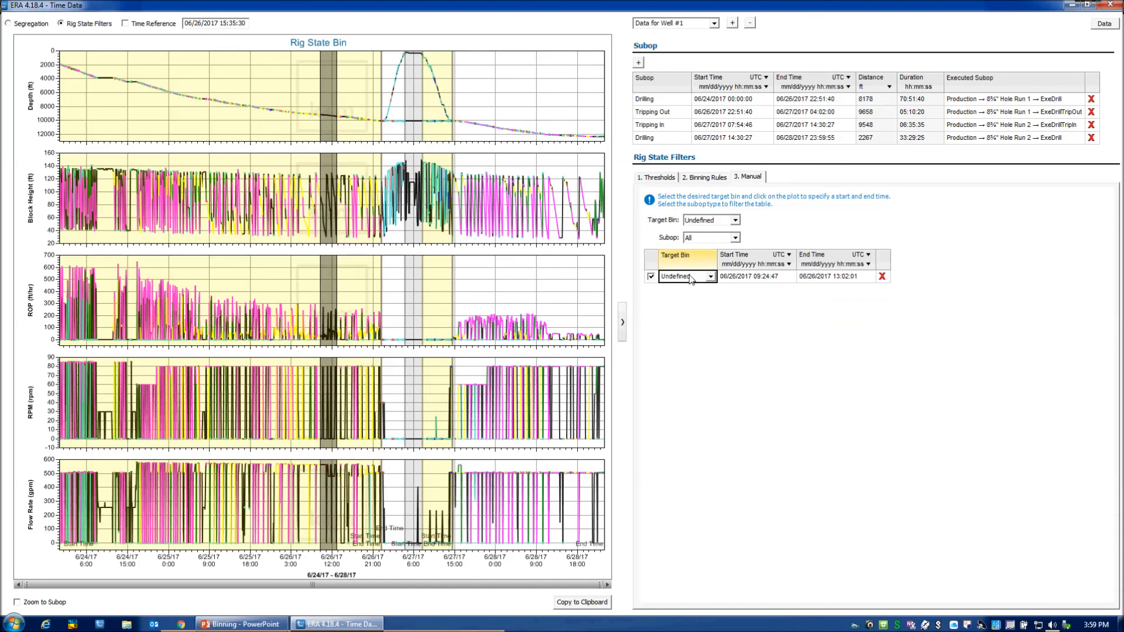
left_click(710, 278)
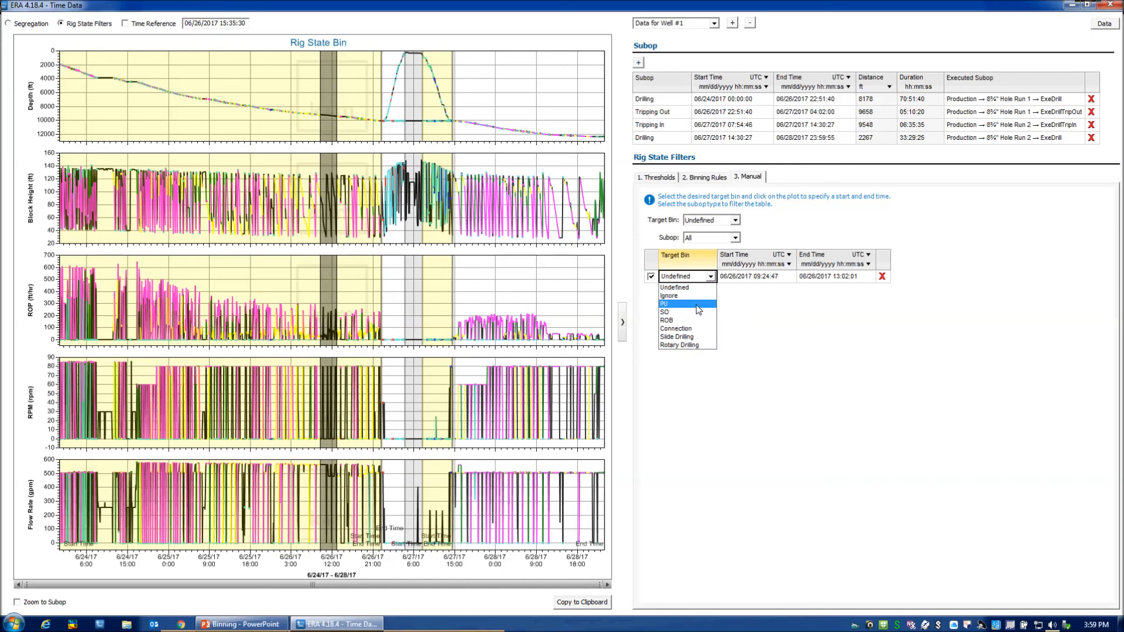
left_click(698, 310)
left_click(710, 276)
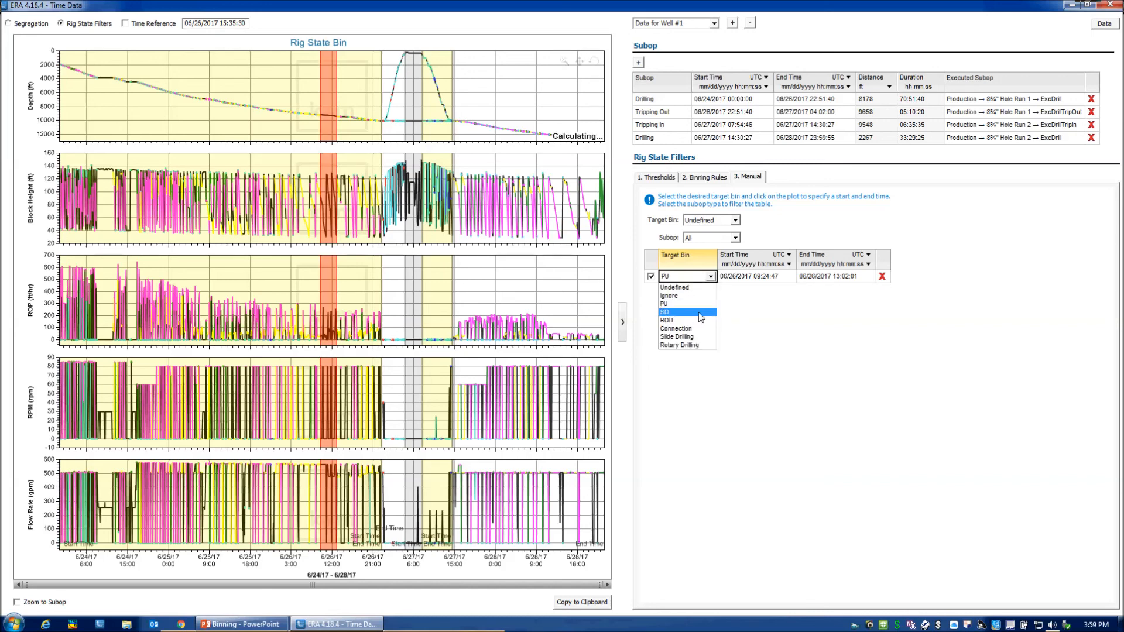
left_click(699, 314)
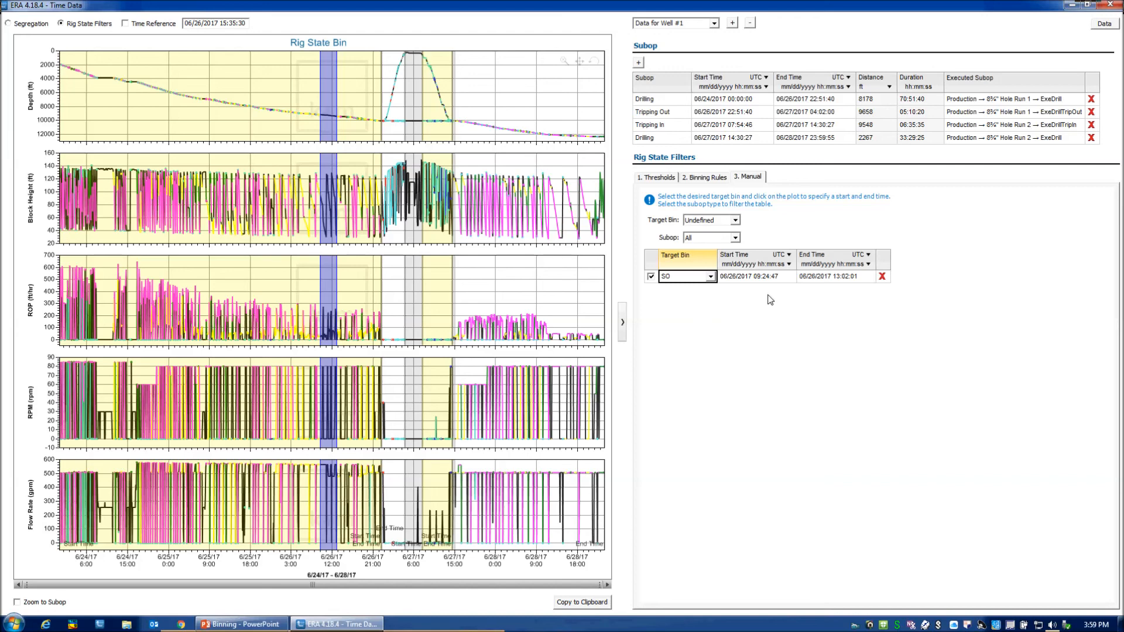
left_click(882, 277)
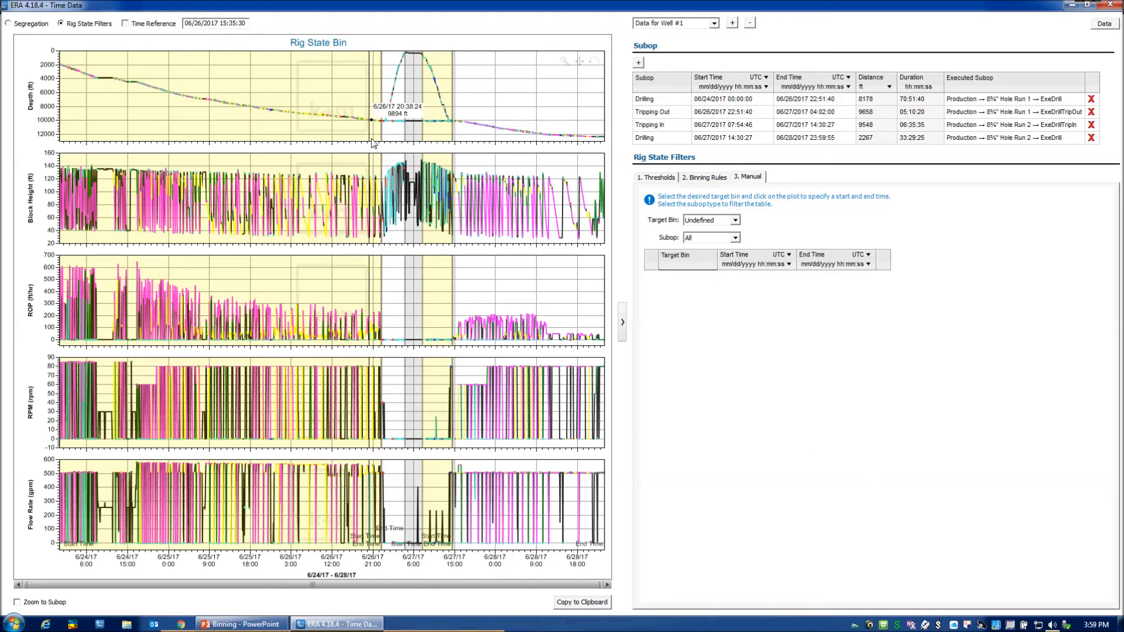
Return to the binning rules, close the Time Data window, and open the ExeDrill subop of 8¾" Hole Run 2.
left_click(714, 179)
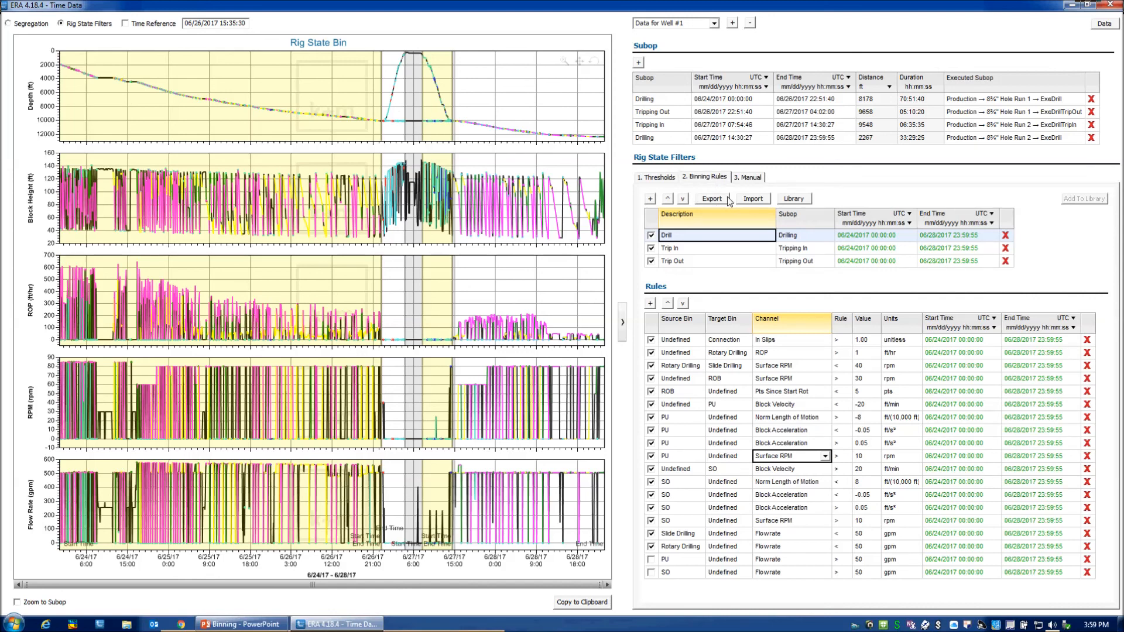
left_click(1116, 9)
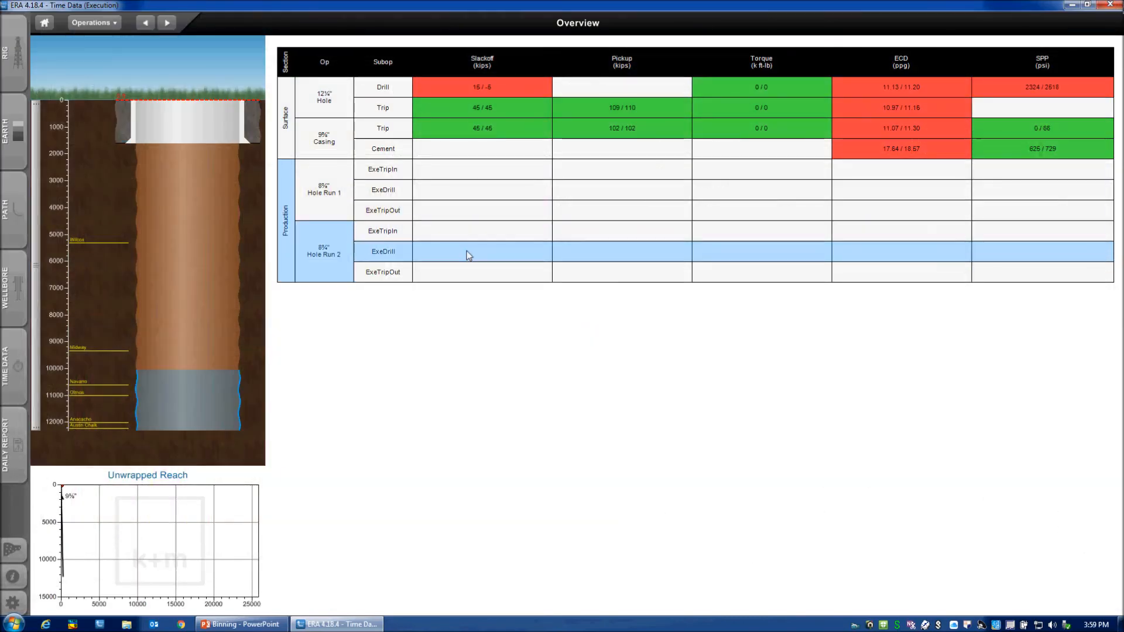
left_click(468, 255)
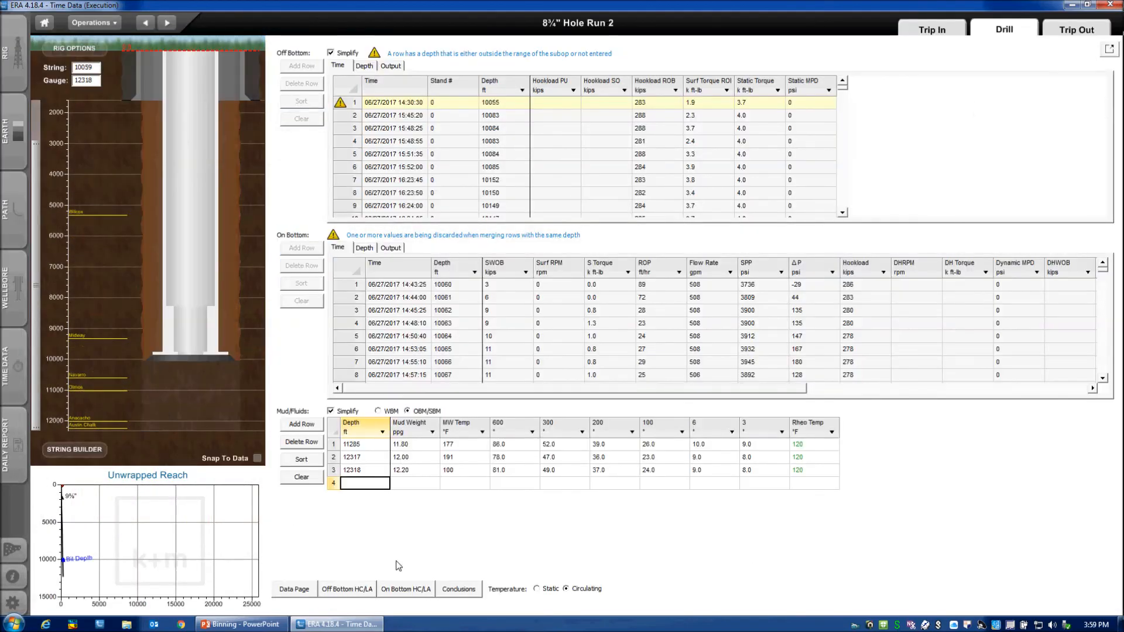
View the off-bottom and on-bottom HC/LA plots of the Hole Run 2 drilling data.
left_click(369, 591)
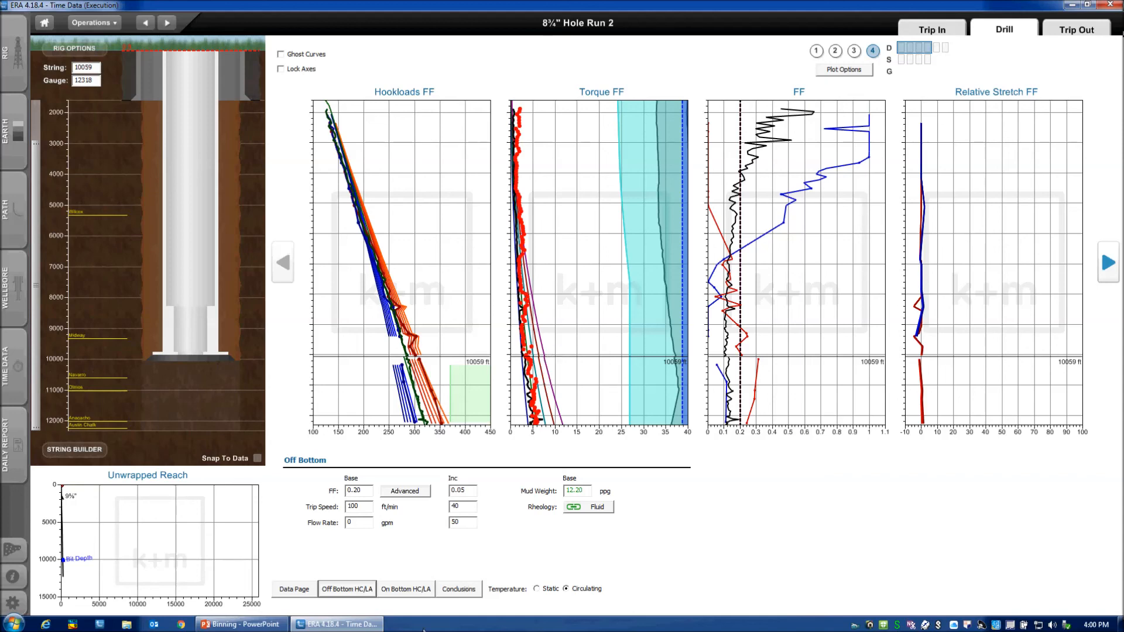
left_click(413, 589)
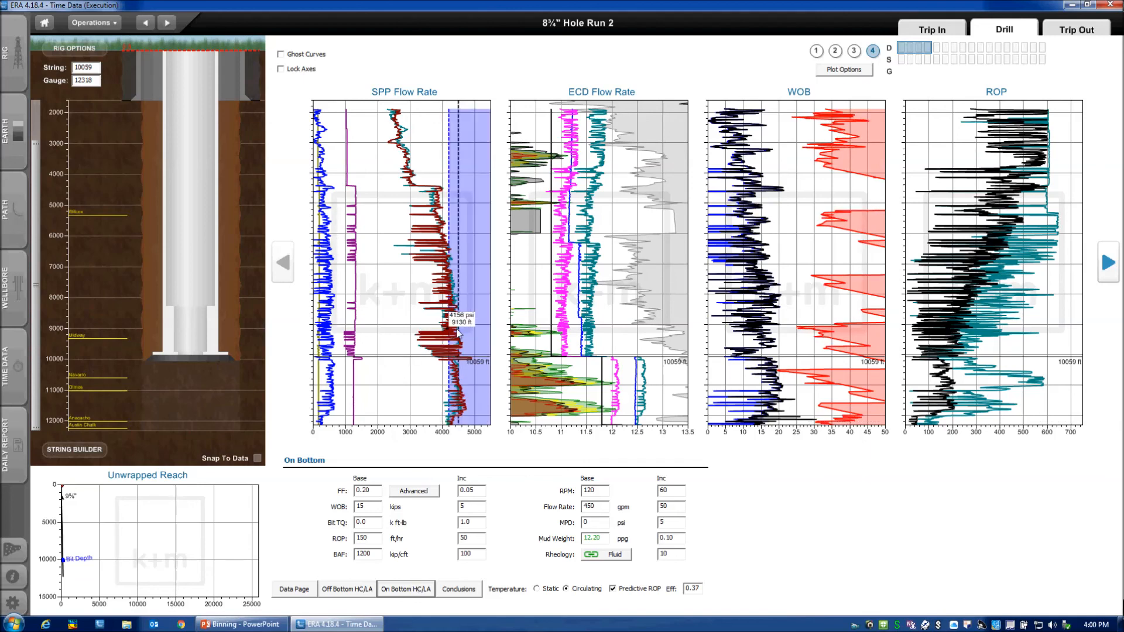
Examine the further on-bottom plots of the Hole Run 2 drilling data, from MSE and Rotary Speed through Temperature, SPP Rheology and ECD ROP.
left_click(1108, 262)
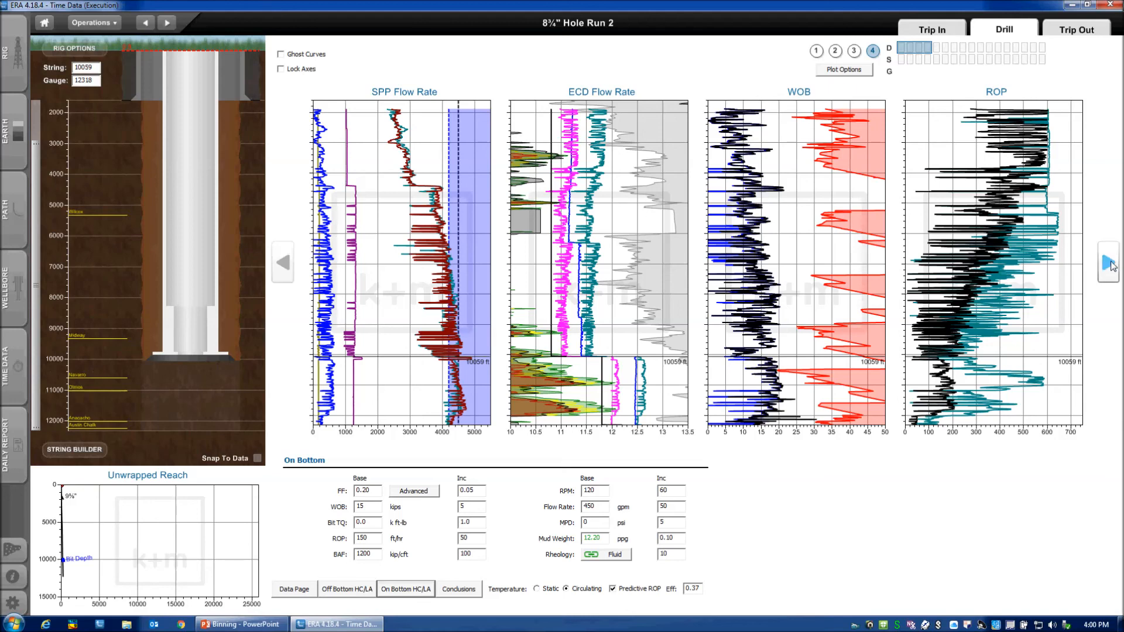
left_click(1108, 263)
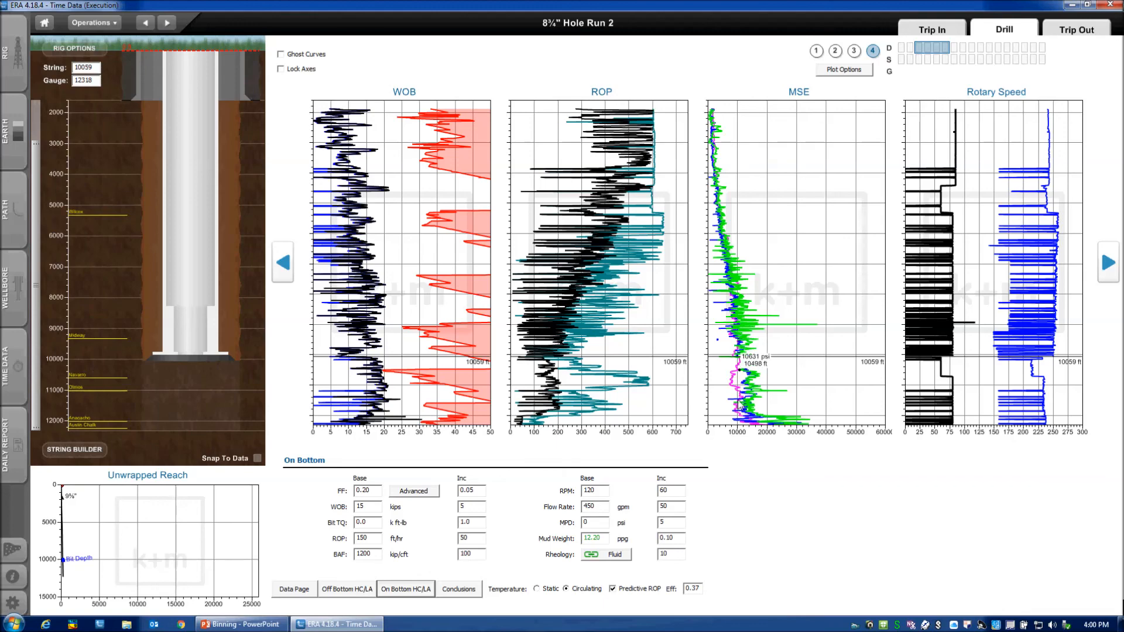
left_click(1108, 264)
left_click(1108, 264)
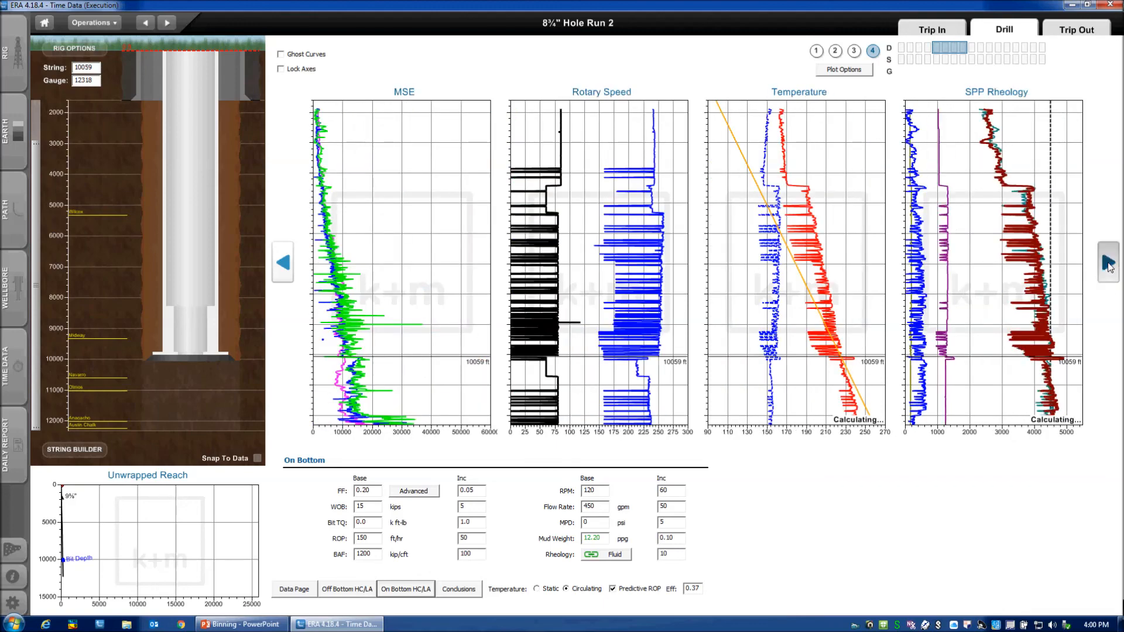
left_click(1108, 264)
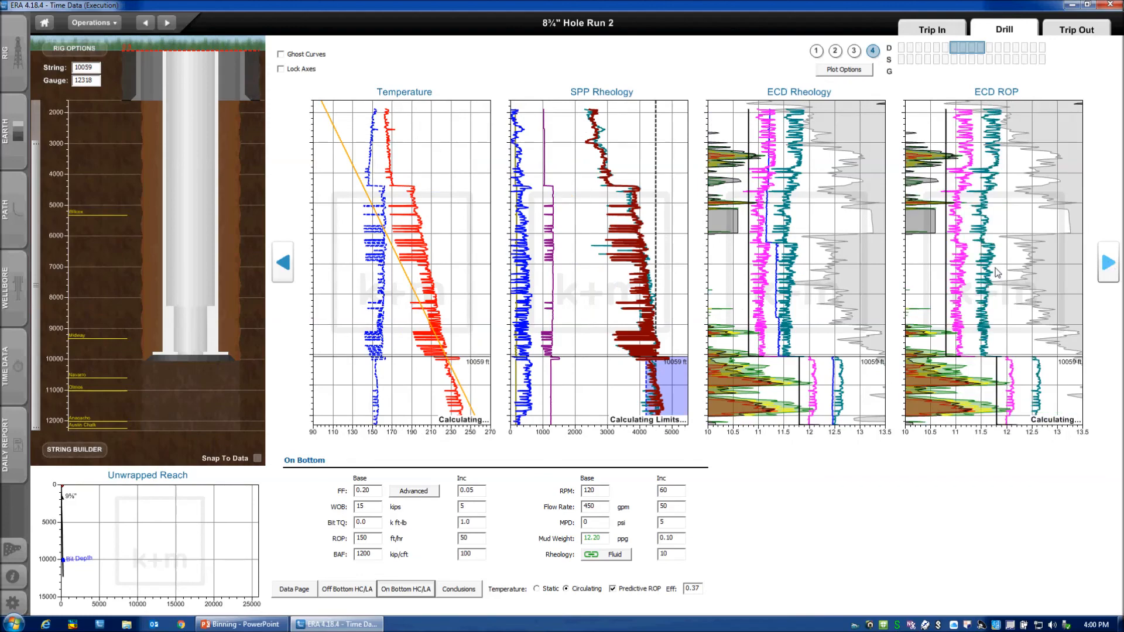
Return to the first set of on-bottom plots, starting with SPP Flow Rate and ECD Flow Rate.
left_click(280, 268)
left_click(280, 268)
left_click(279, 268)
left_click(280, 268)
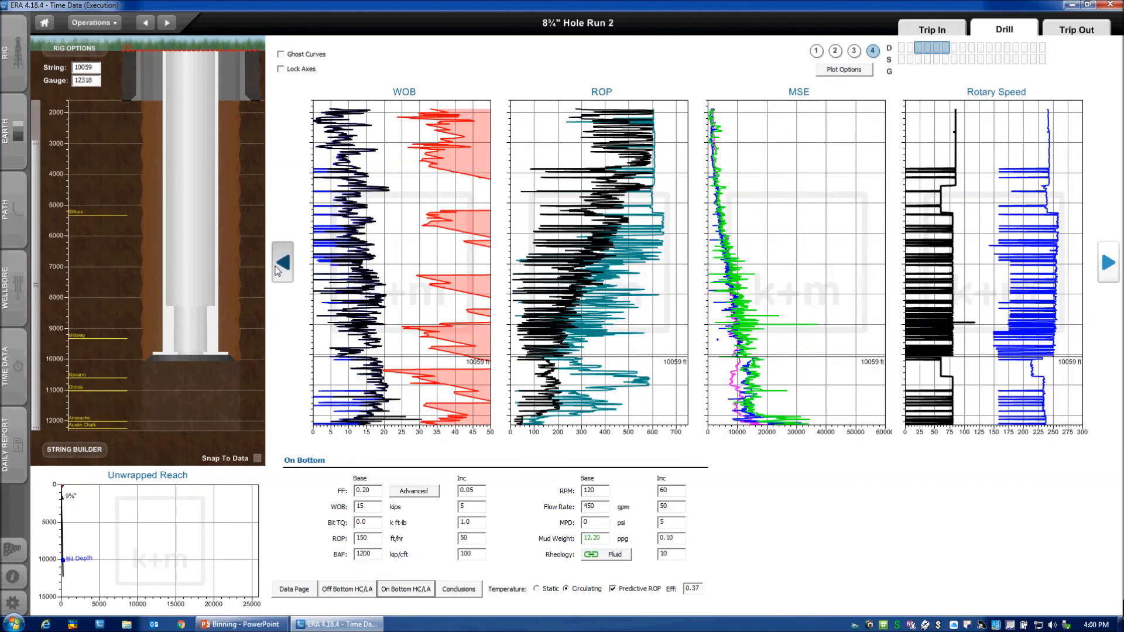
left_click(280, 268)
left_click(280, 268)
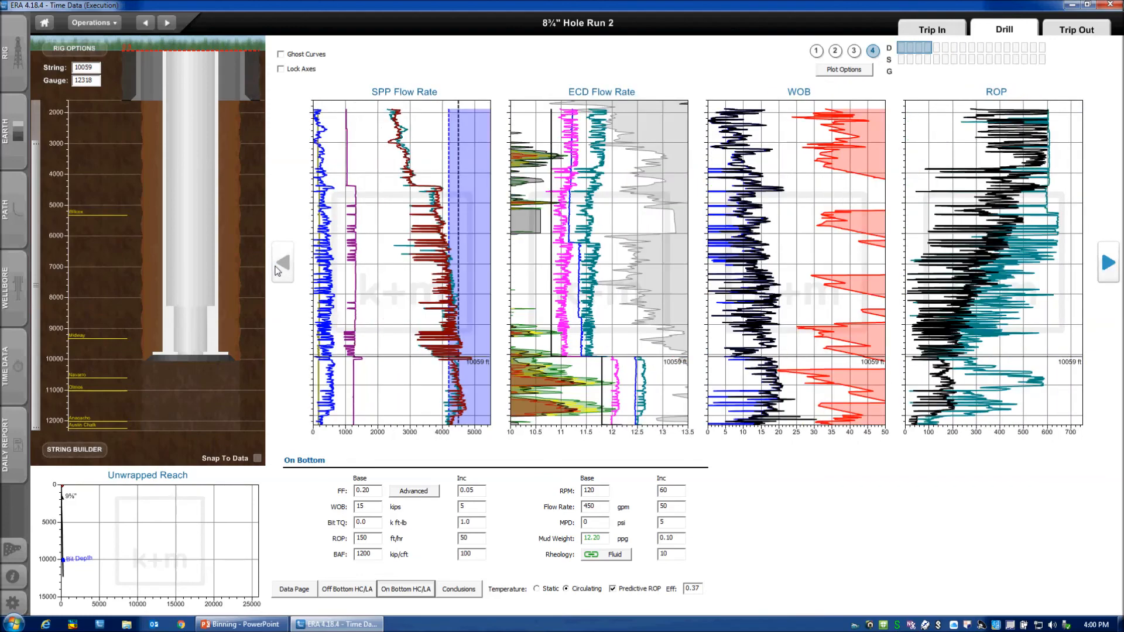